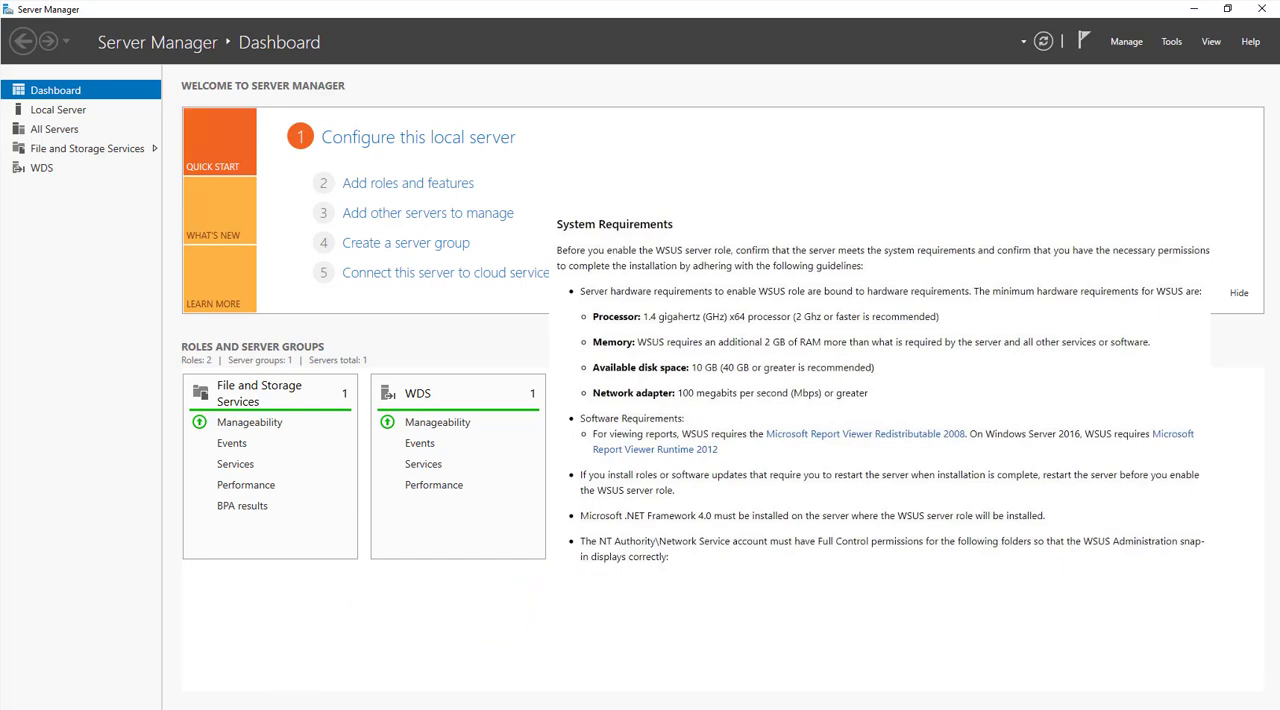
# - Start adding roles and features with a role-based or feature-based installation on the Windows Server 2016 server from the server pool
pyautogui.click(1130, 41)
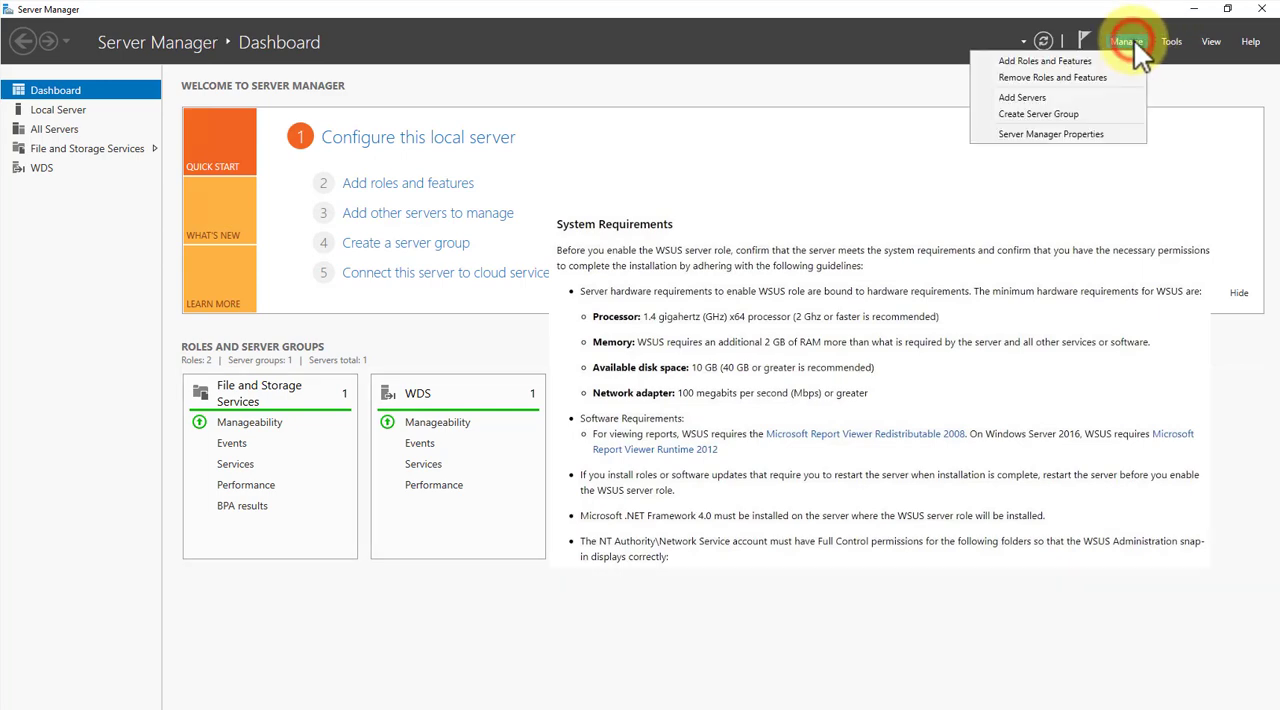
pyautogui.click(1096, 62)
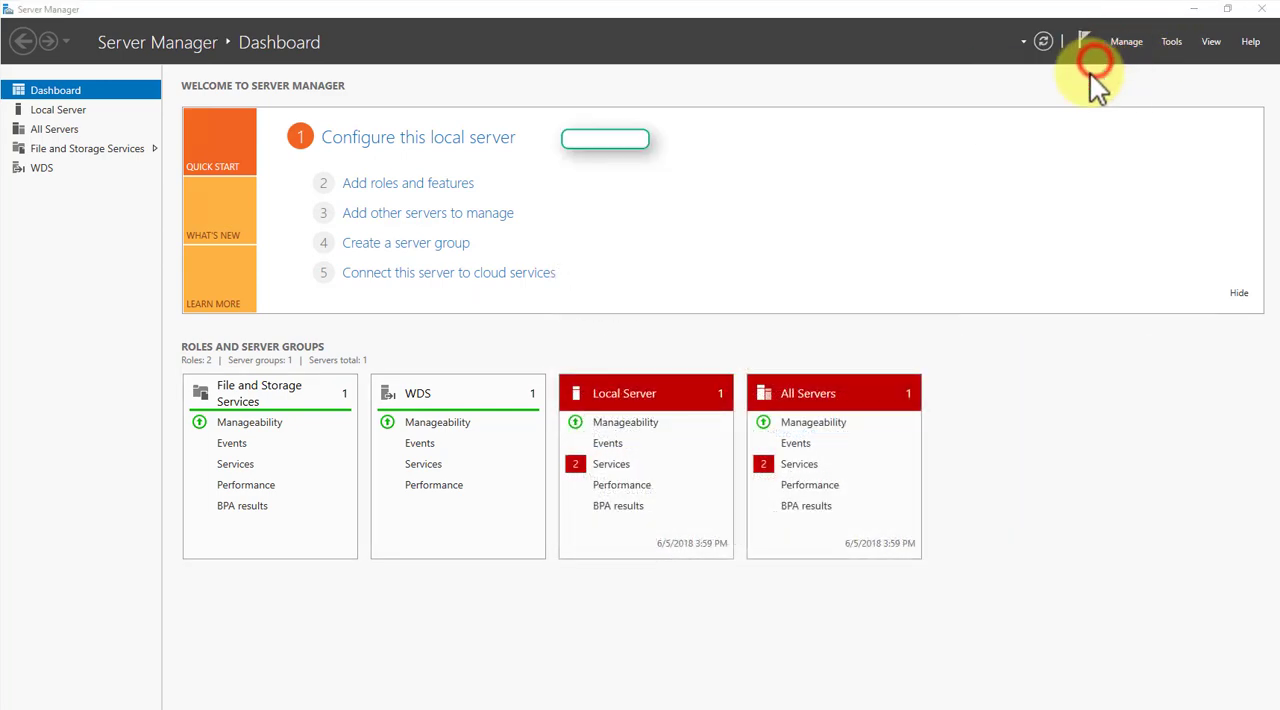
pyautogui.click(481, 479)
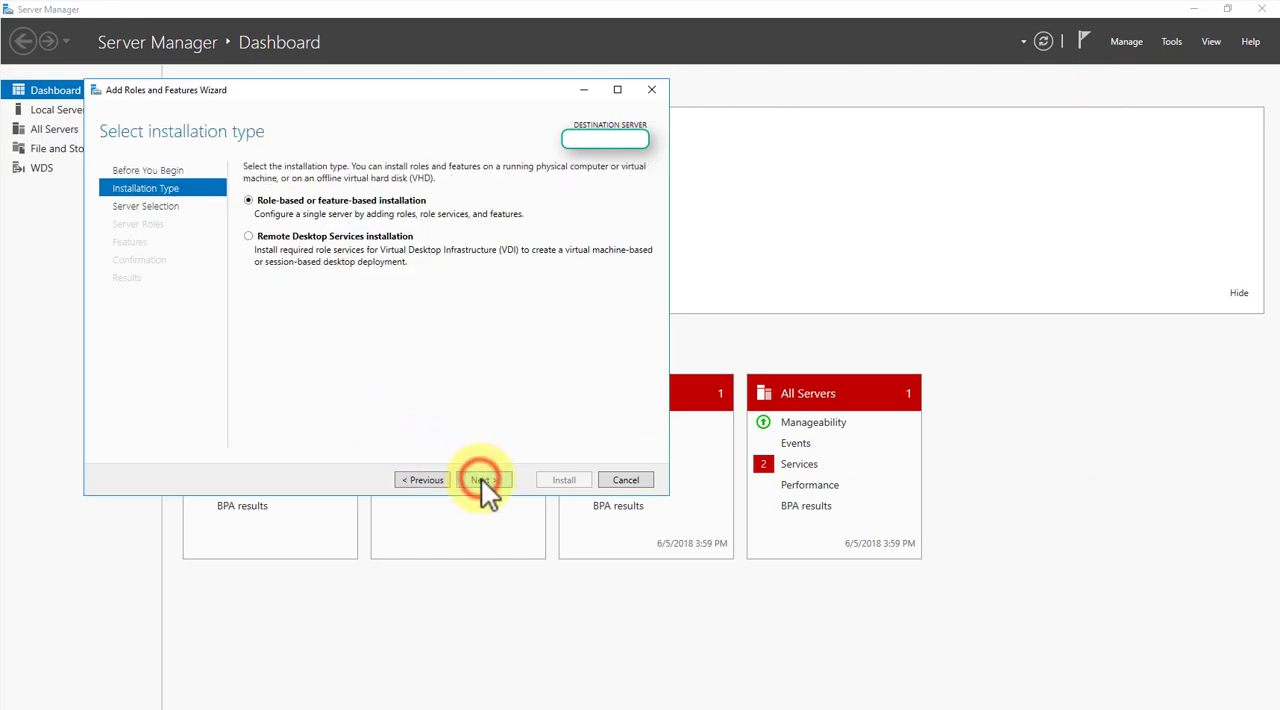
pyautogui.click(482, 479)
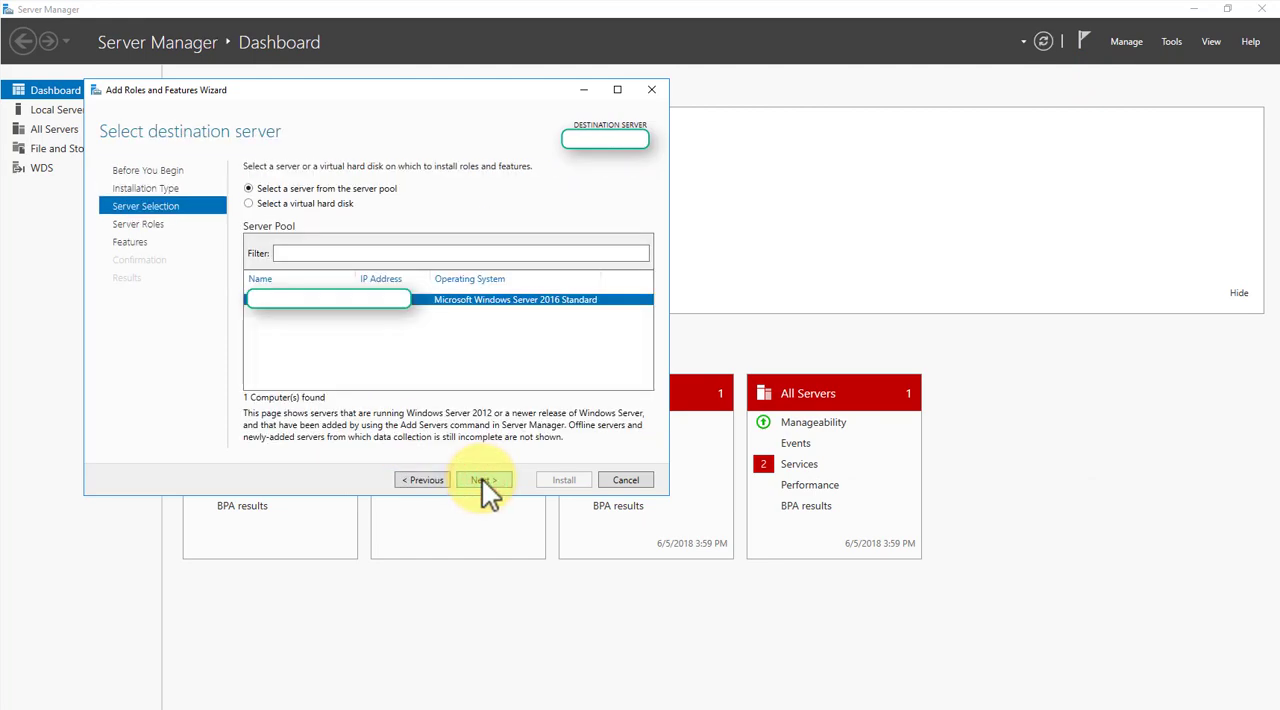
pyautogui.click(482, 479)
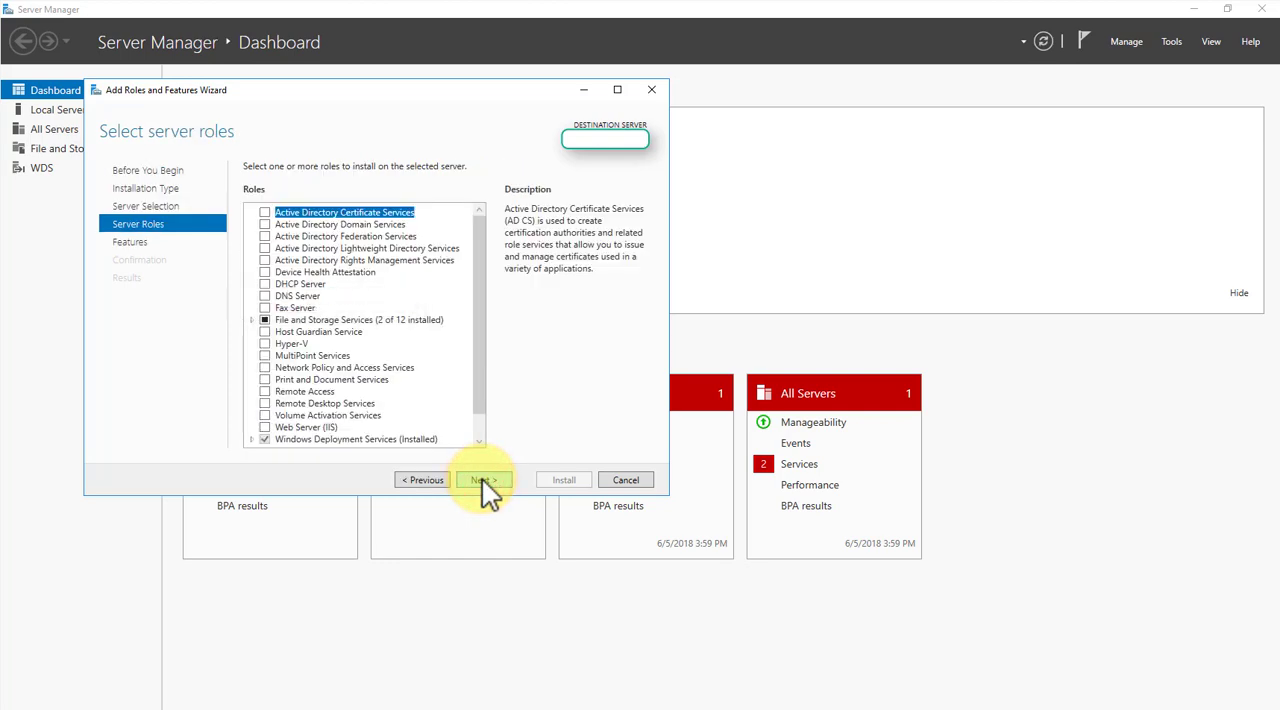
# - Select the Windows Server Update Services role and add its required features, including the management tools
pyautogui.moveTo(479, 333); pyautogui.dragTo(474, 375)
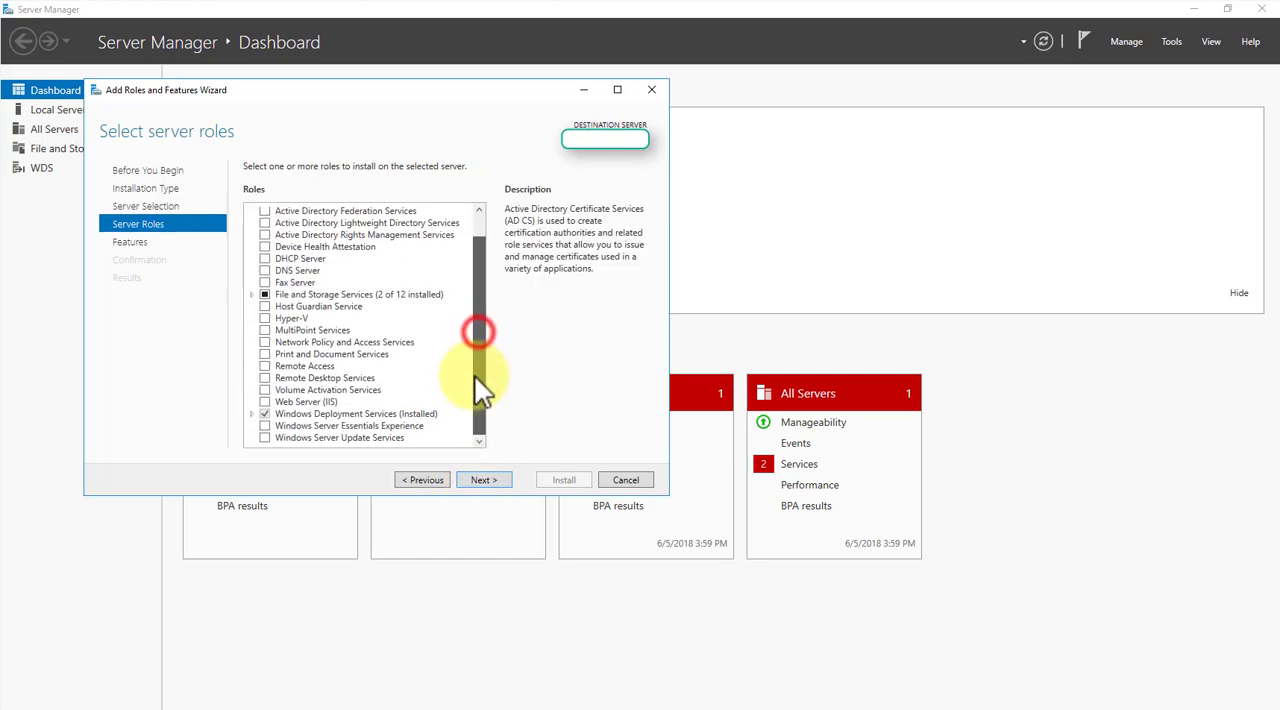
pyautogui.click(265, 438)
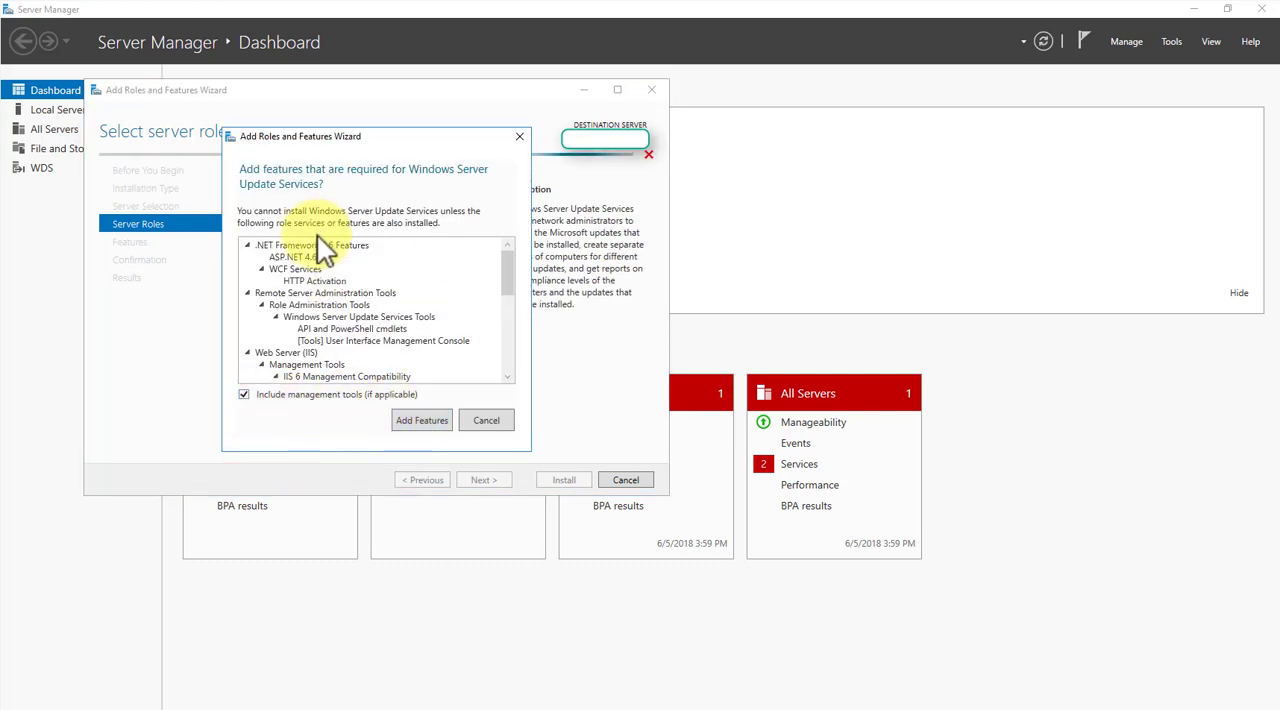
pyautogui.moveTo(510, 258); pyautogui.dragTo(512, 350)
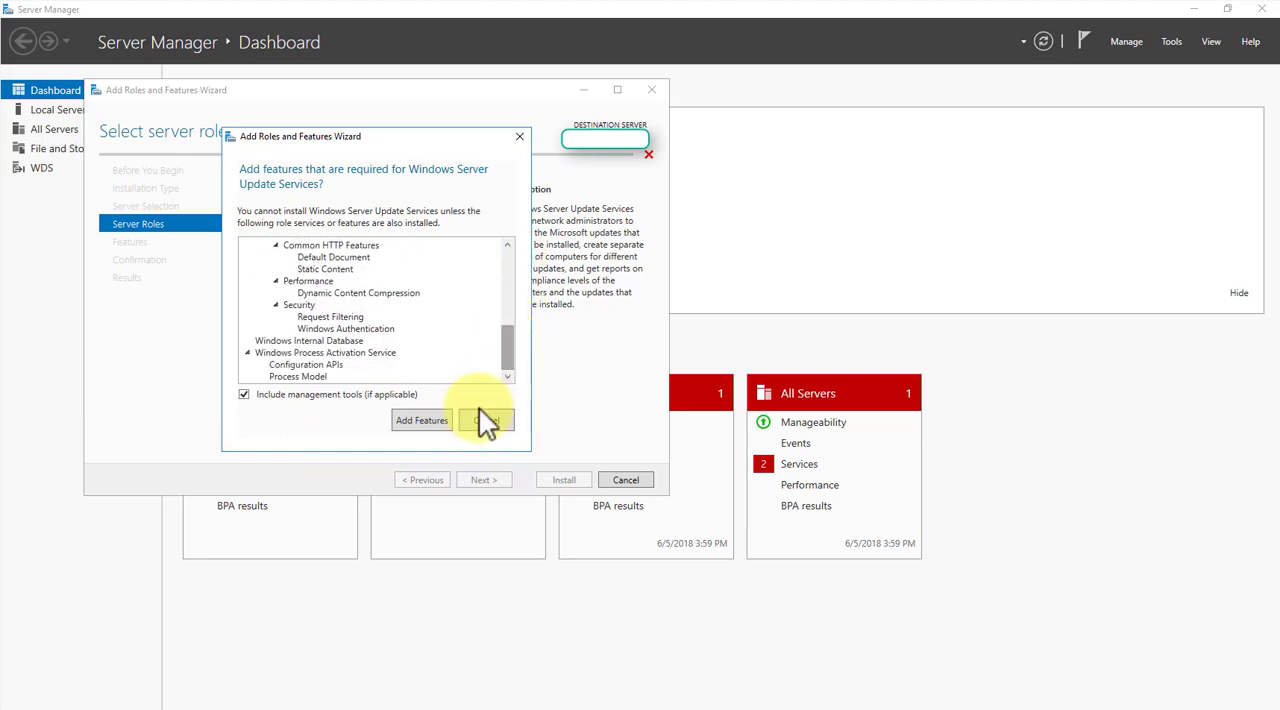
pyautogui.click(427, 421)
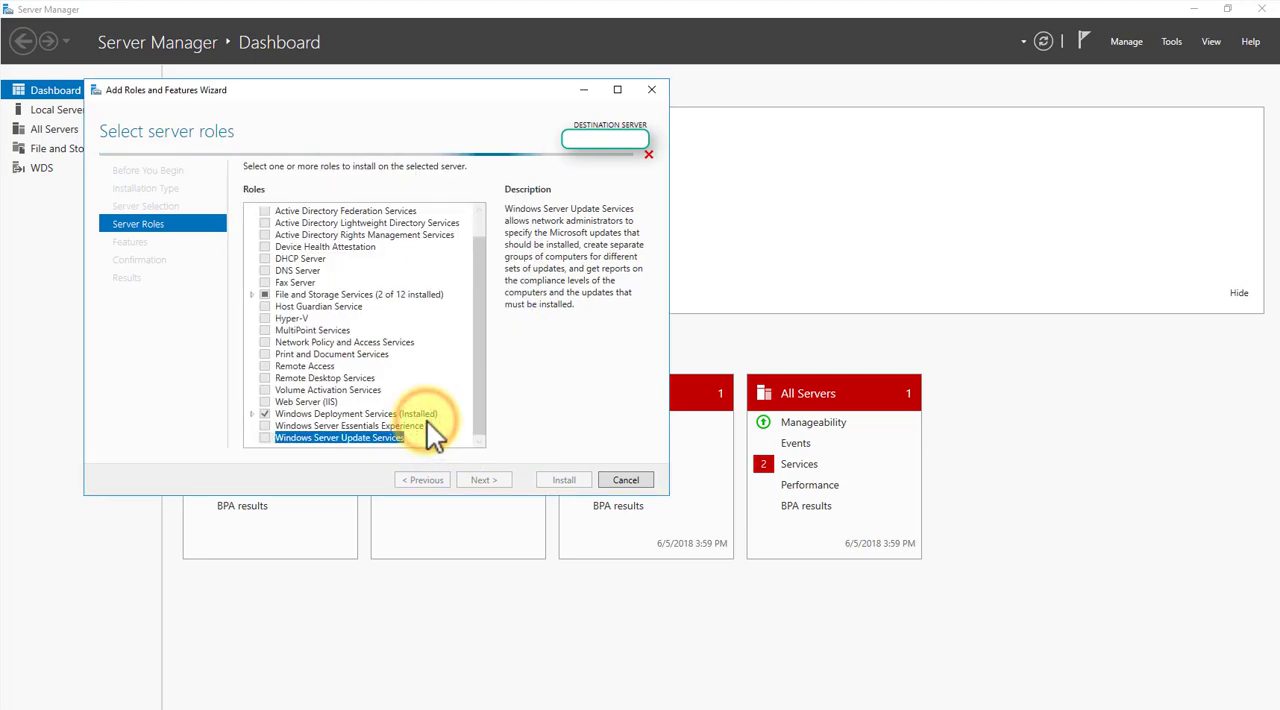
pyautogui.click(487, 481)
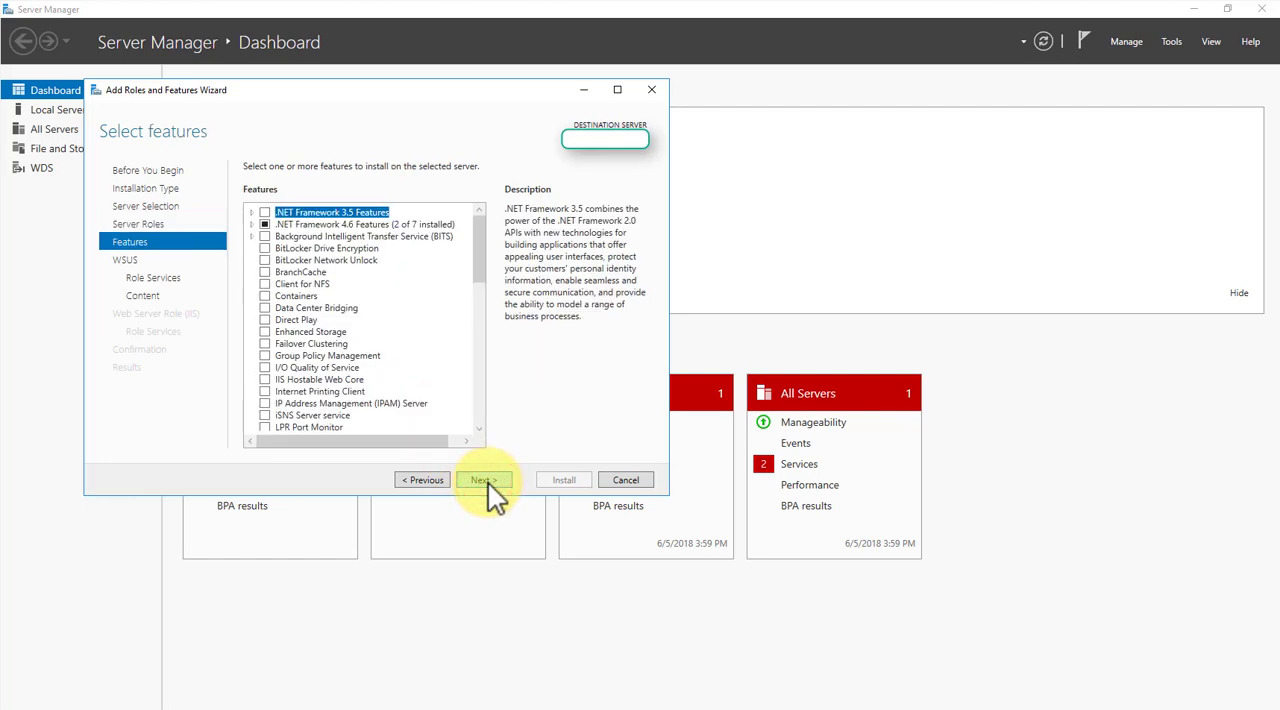
# - Accept the default features and review the WSUS role services, keeping WID Connectivity and WSUS Services without SQL Server Connectivity
pyautogui.click(484, 480)
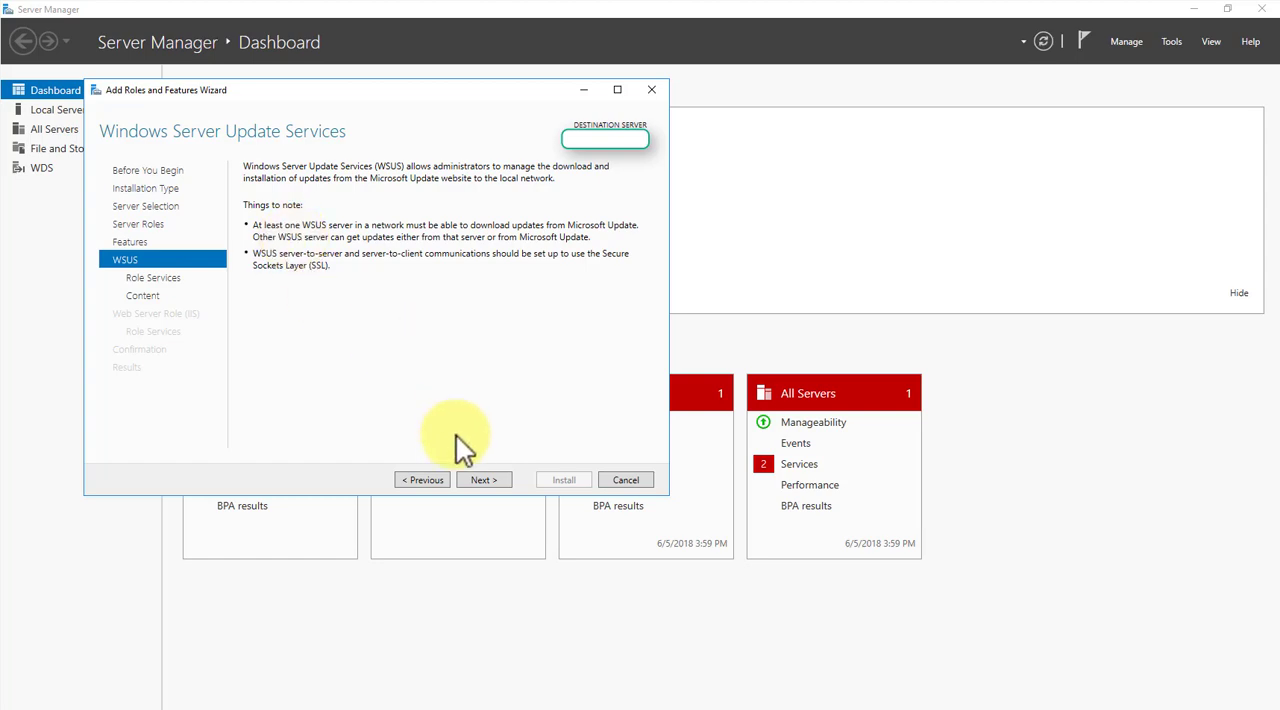
pyautogui.click(483, 481)
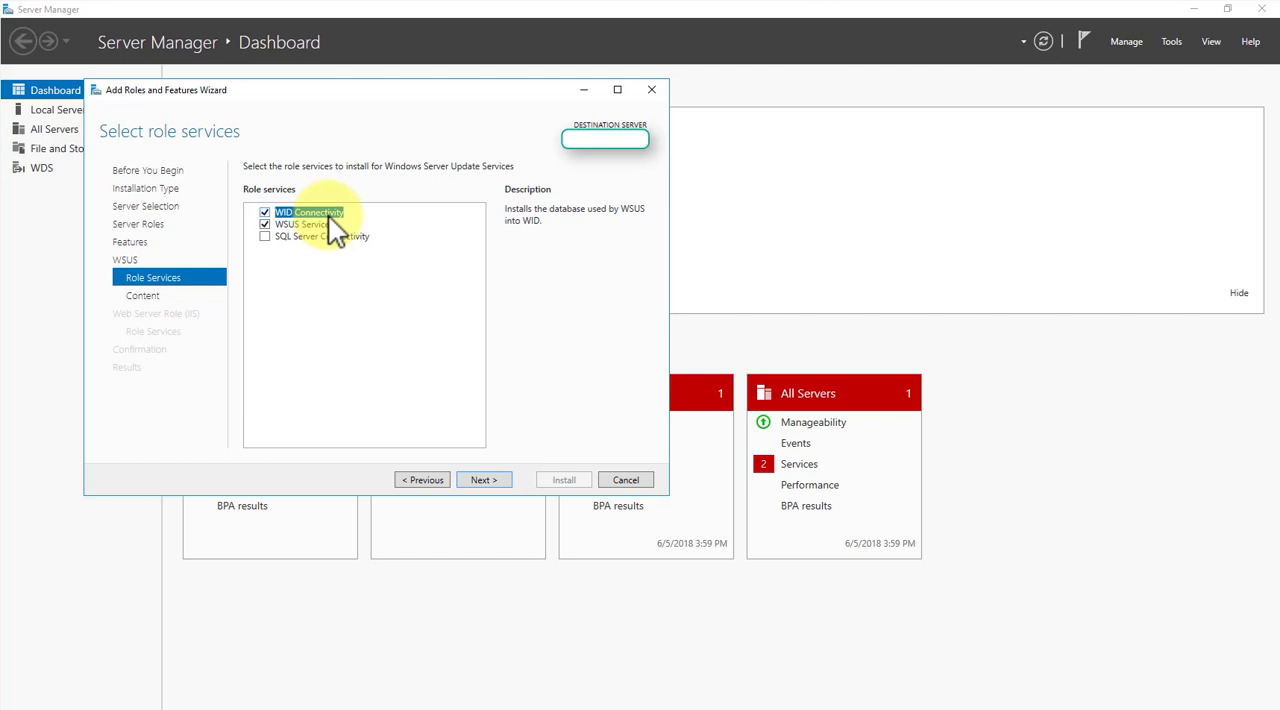
pyautogui.click(312, 224)
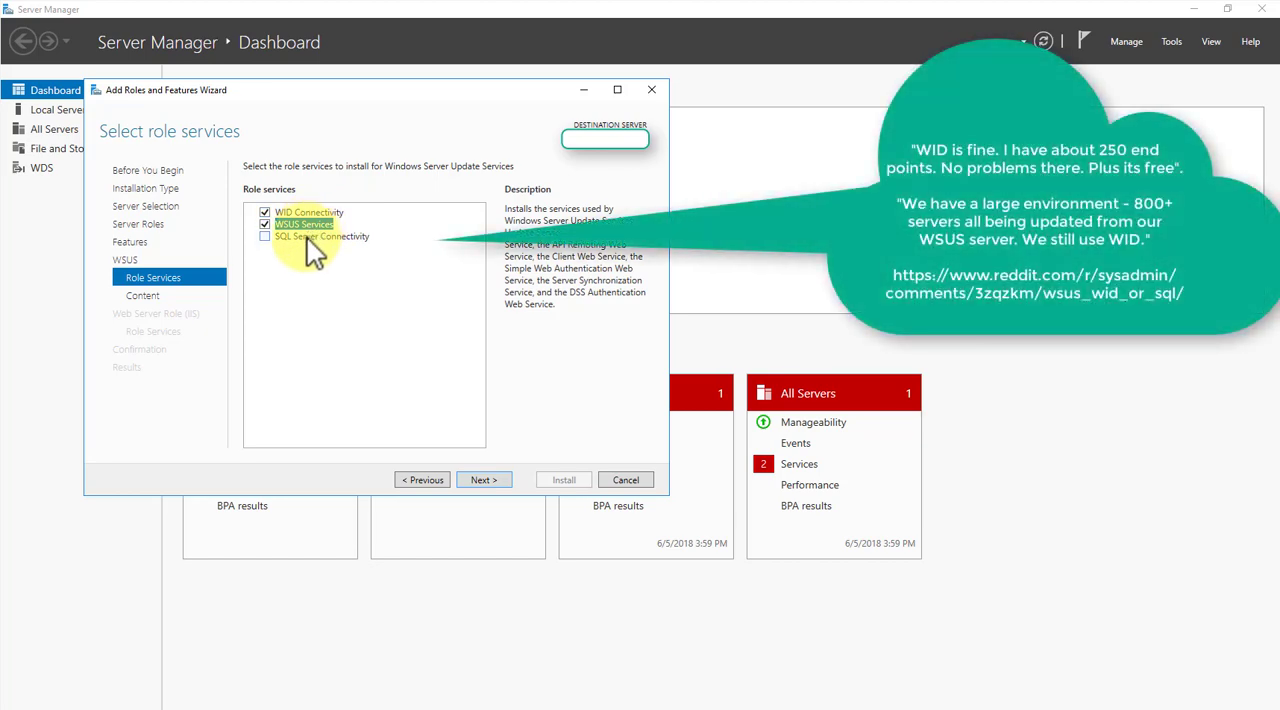
pyautogui.click(307, 238)
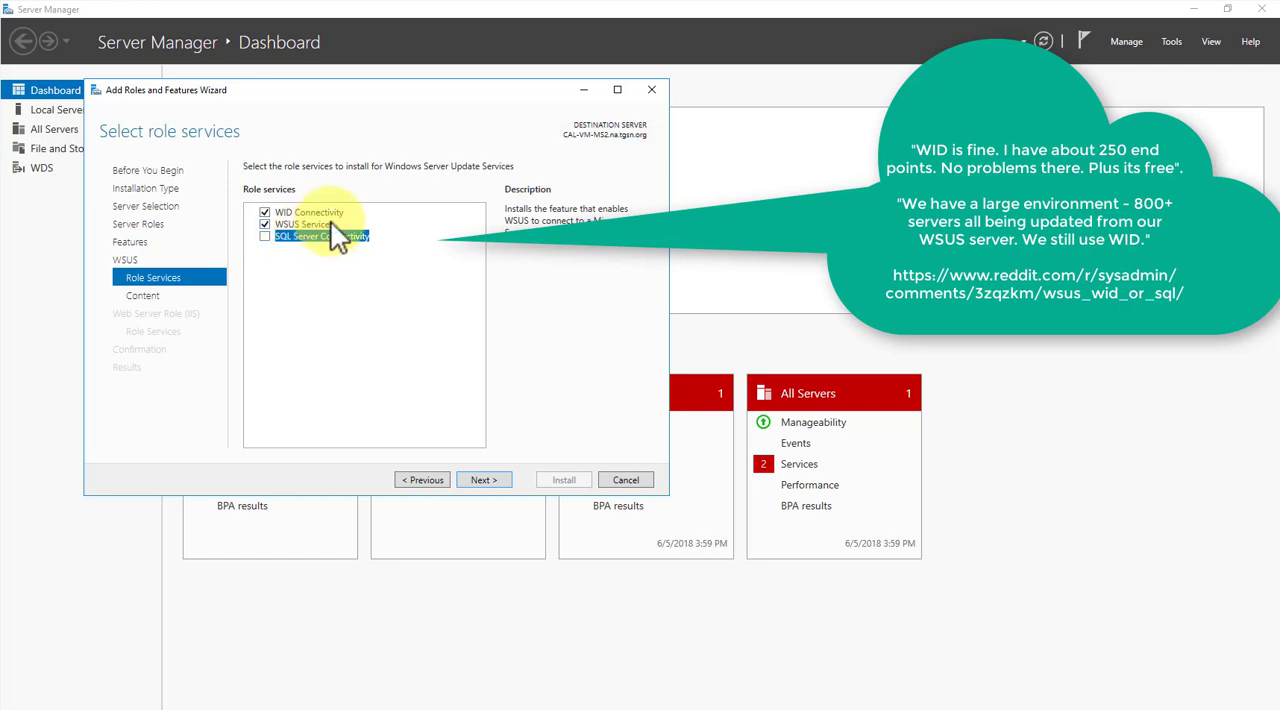
pyautogui.click(328, 215)
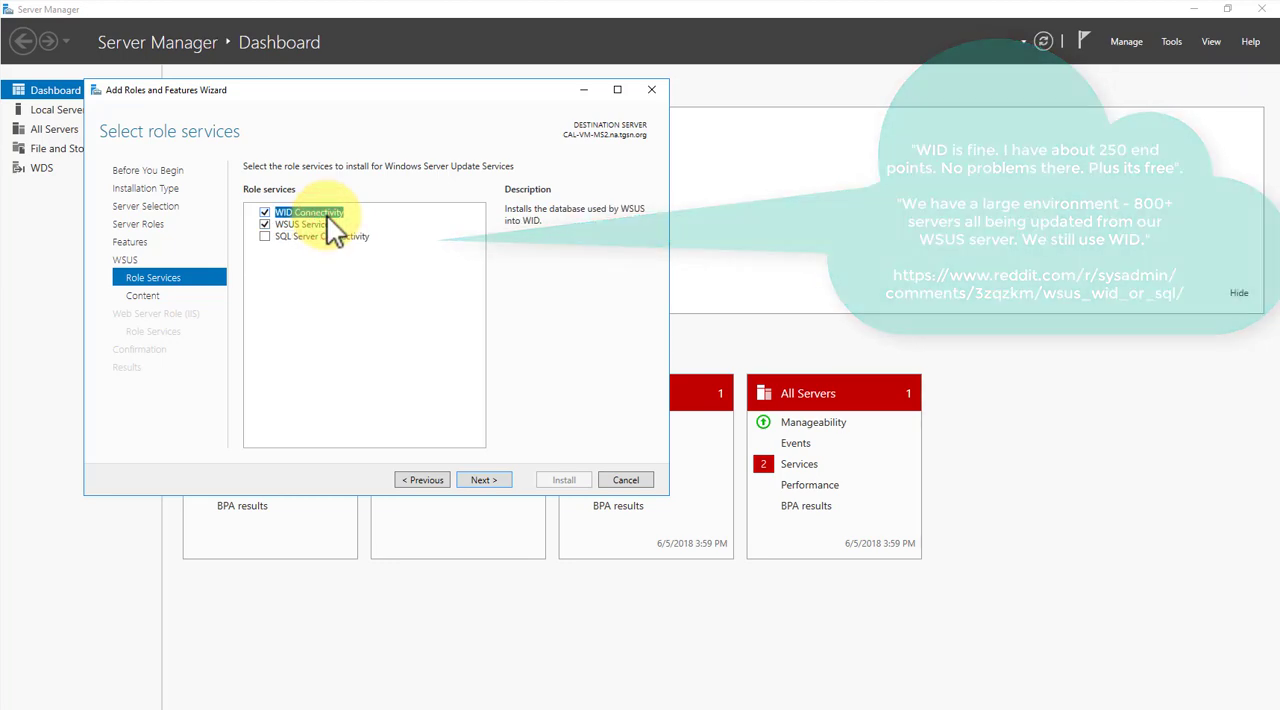
pyautogui.click(325, 237)
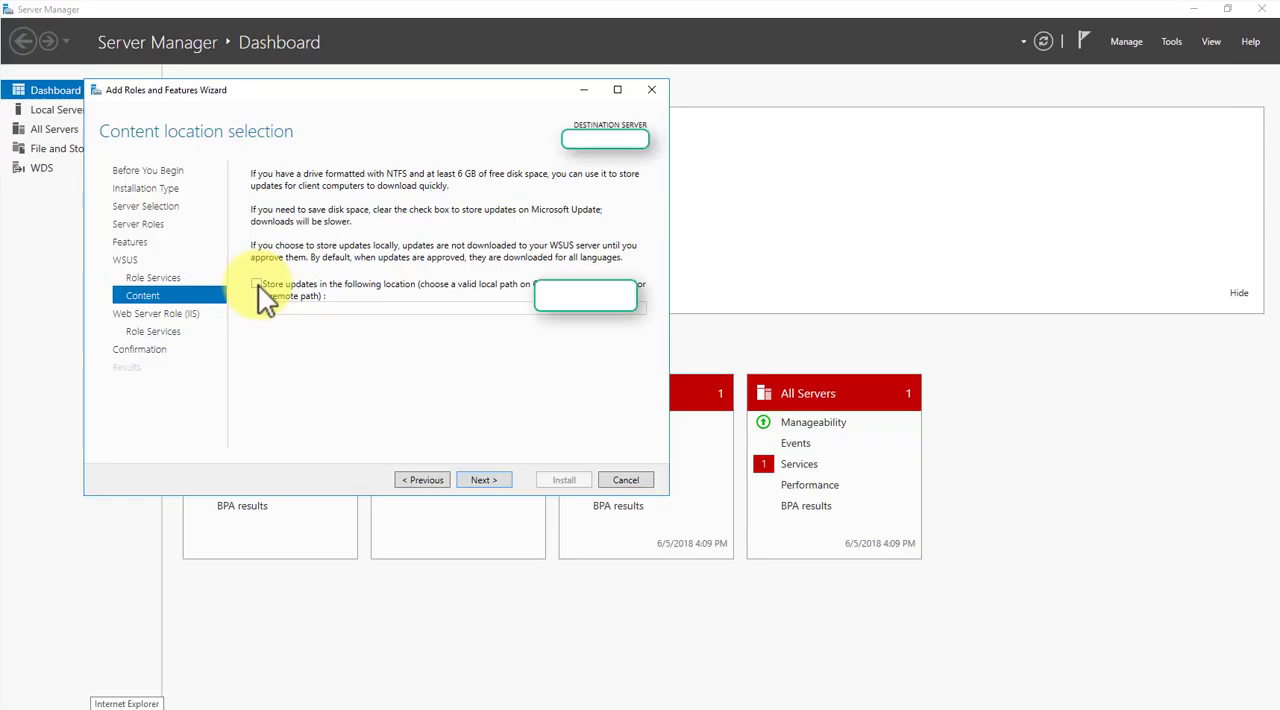
# - Store updates locally by setting the WSUS content location to F:\WSUS
pyautogui.click(257, 285)
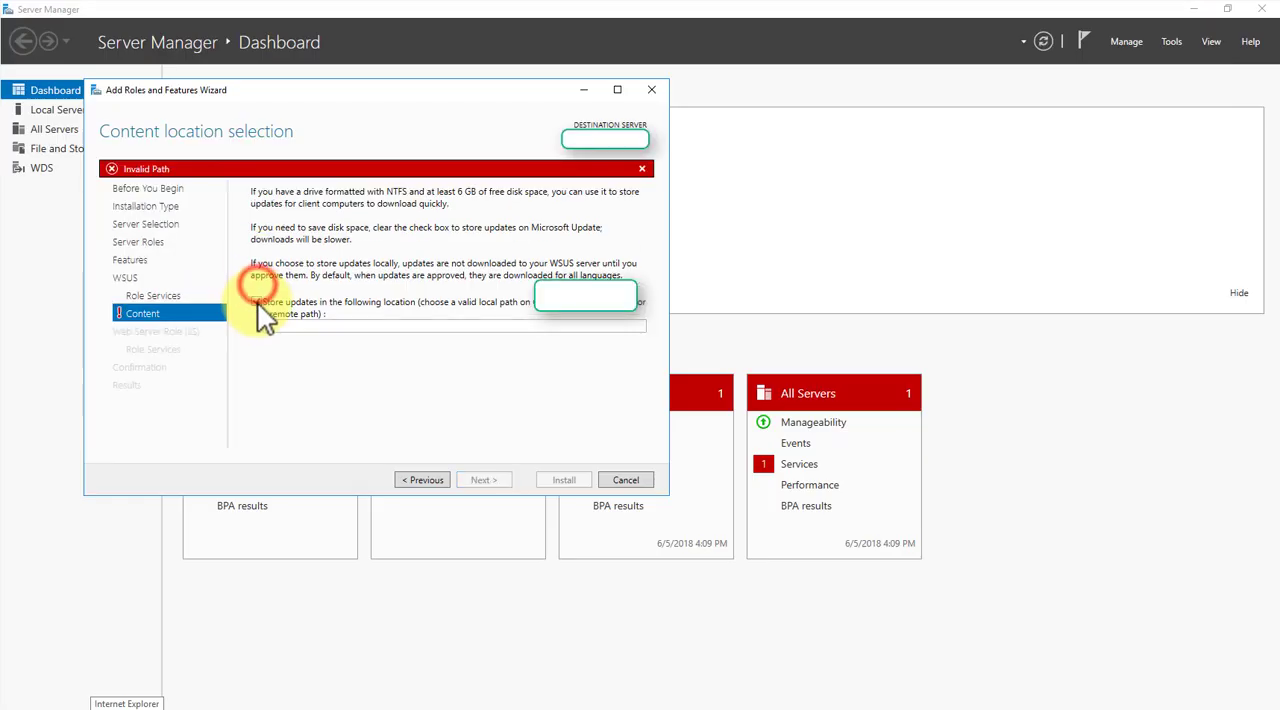
pyautogui.click(257, 302)
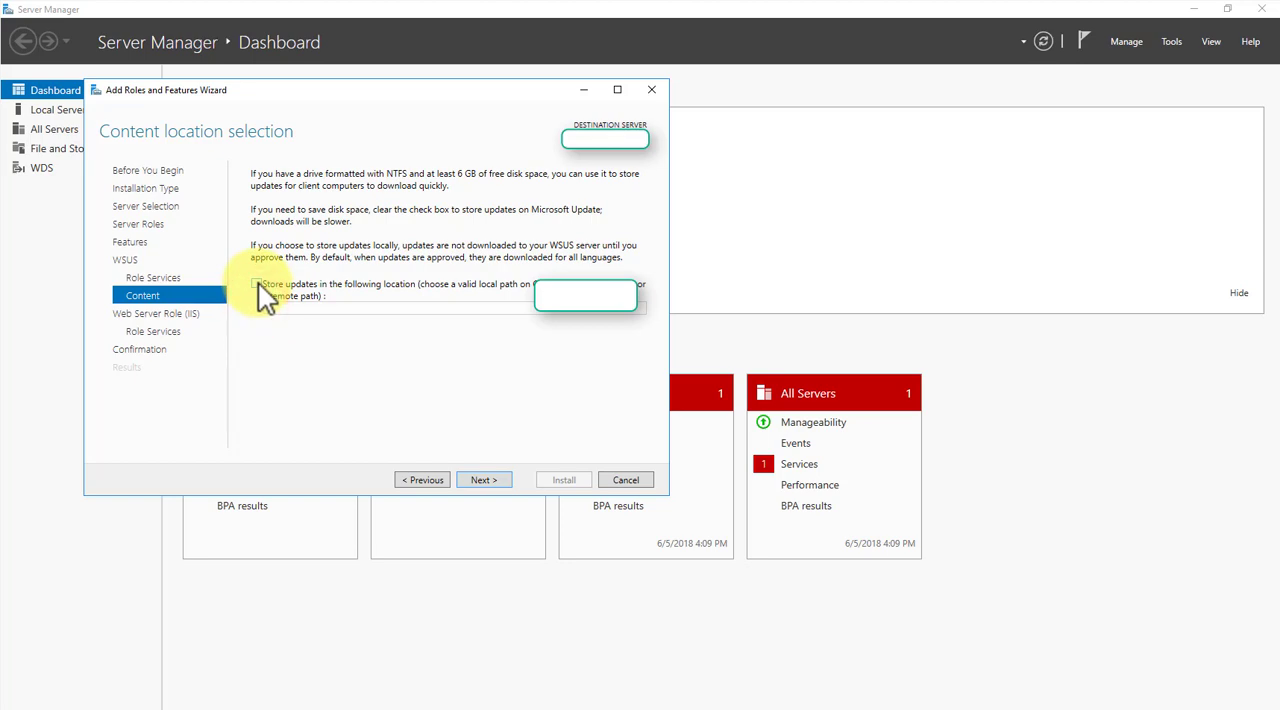
pyautogui.click(258, 283)
pyautogui.click(278, 326)
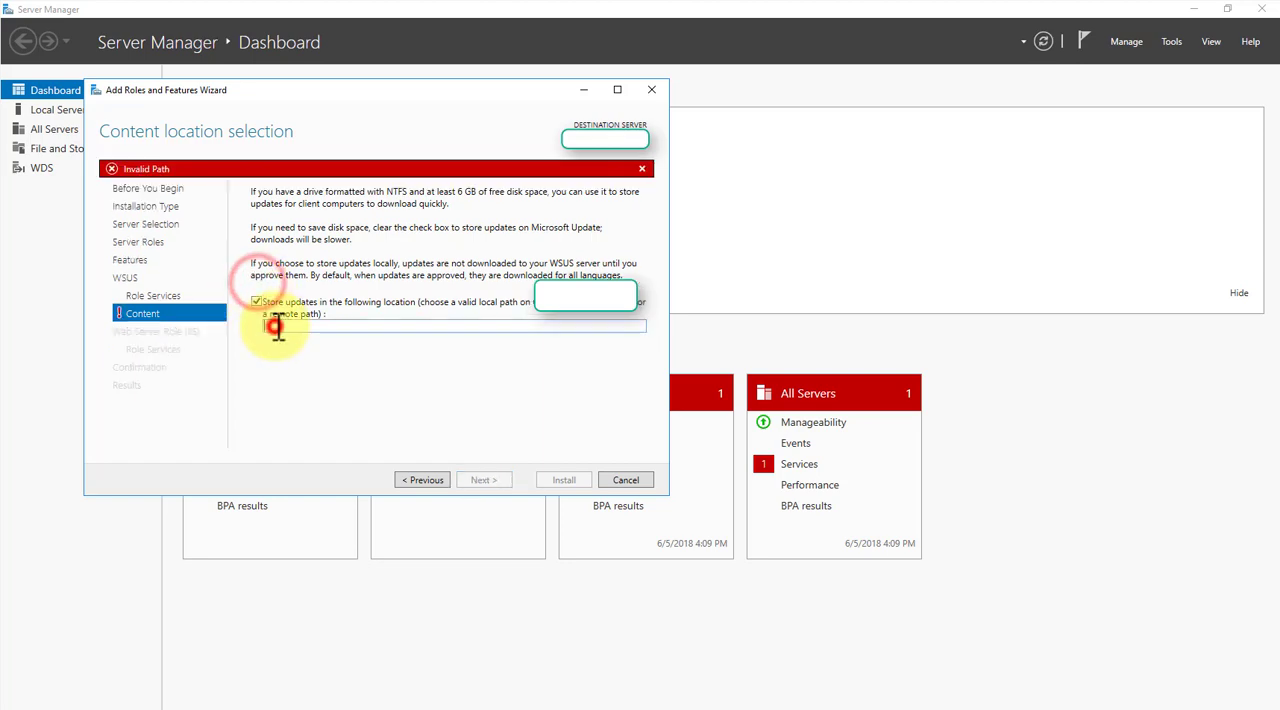
pyautogui.write('F:\\WSUS')
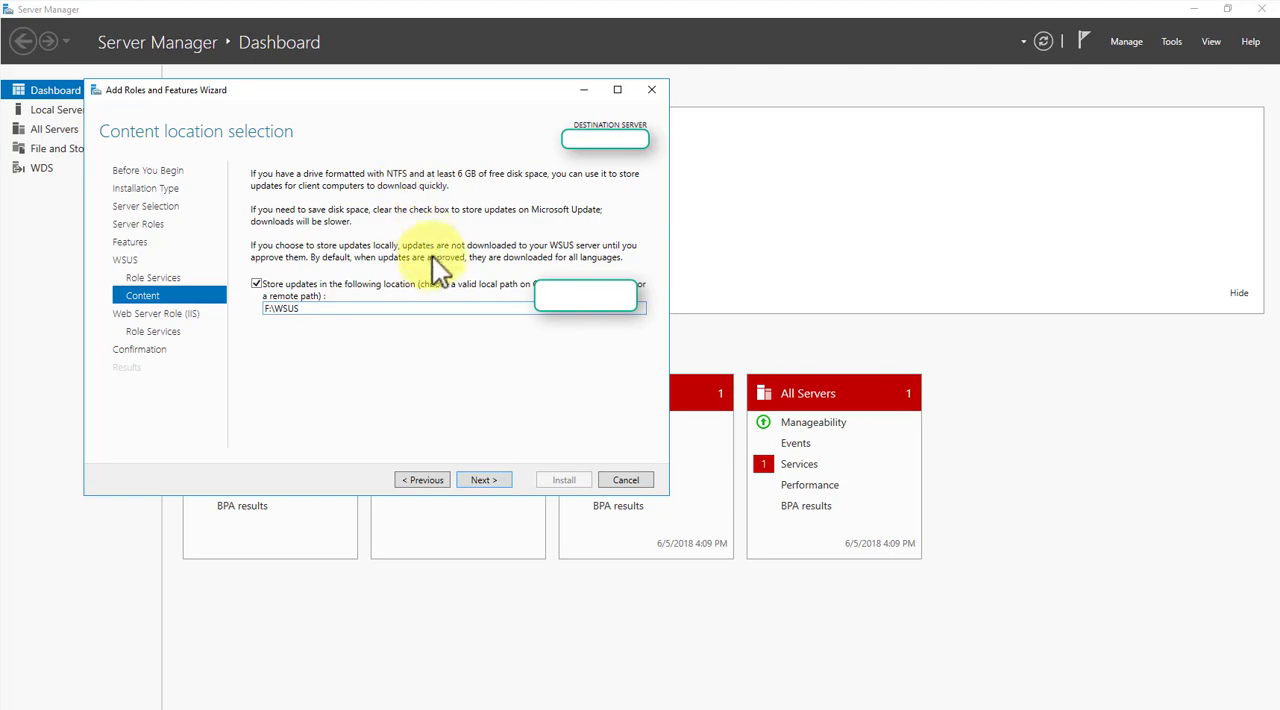
pyautogui.click(484, 481)
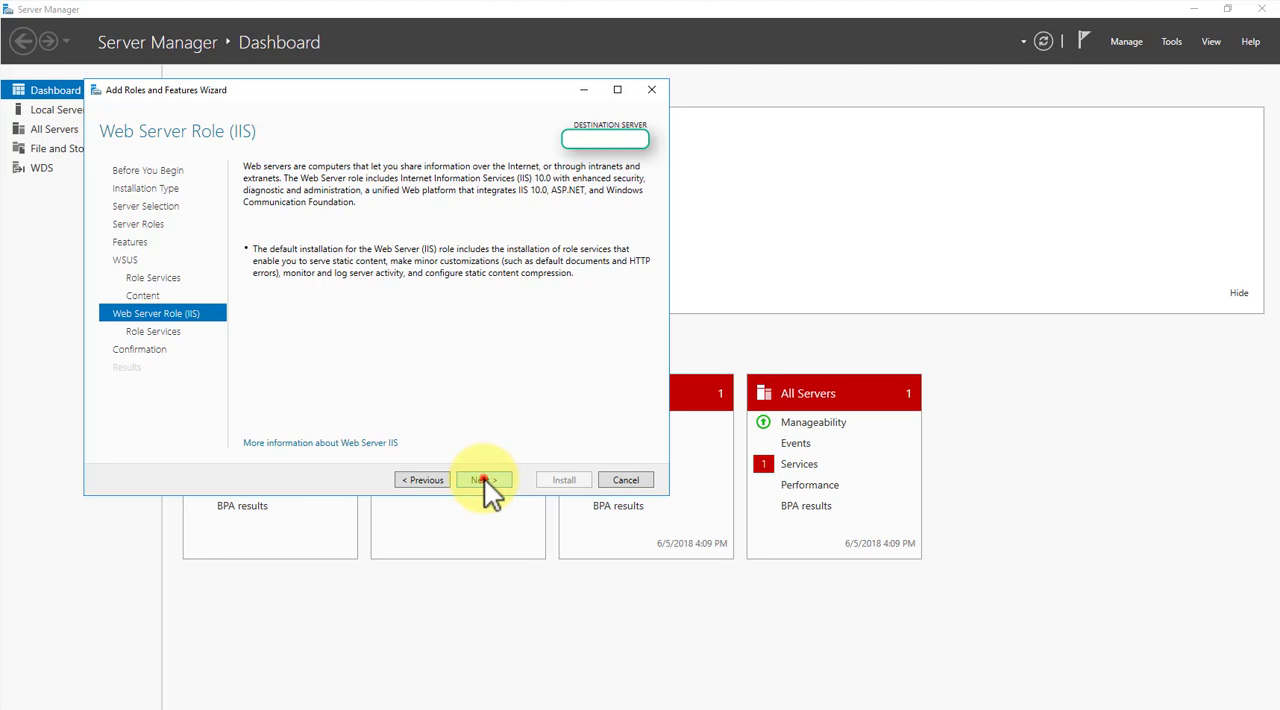
# - Accept the default Web Server (IIS) role services, install the selected roles and close the wizard once installation finishes
pyautogui.click(484, 480)
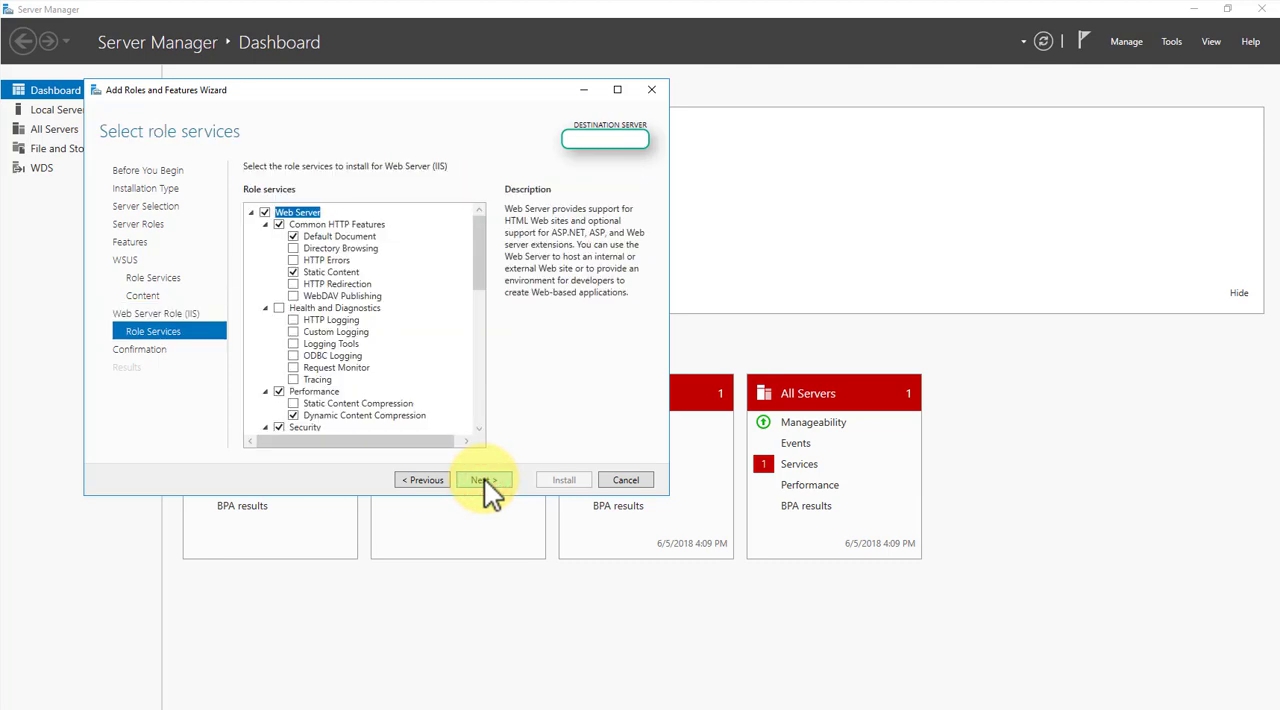
pyautogui.click(484, 479)
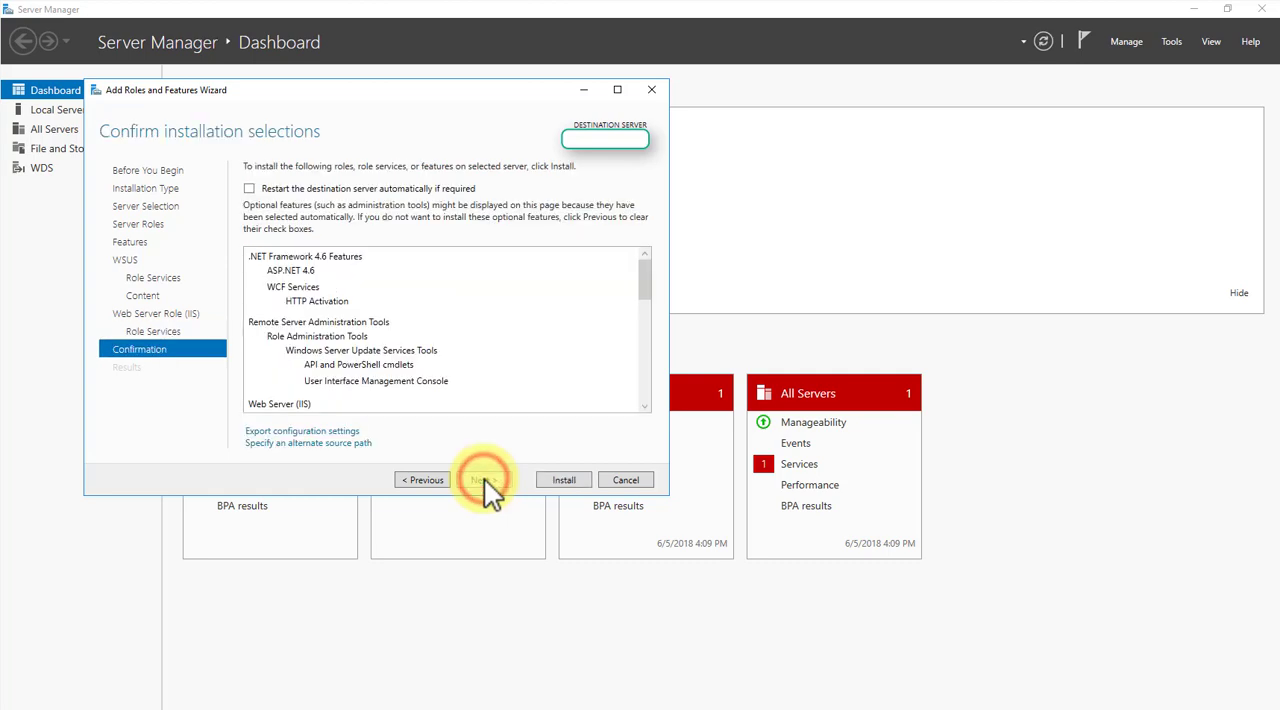
pyautogui.click(566, 481)
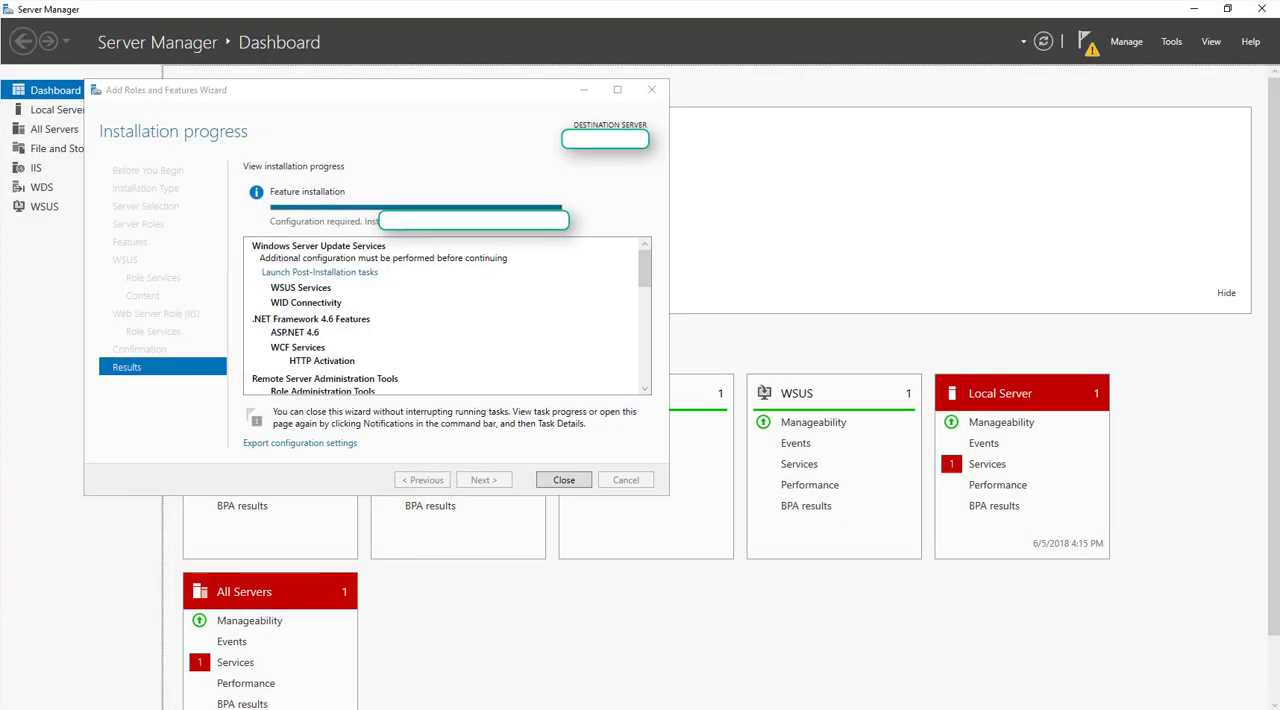
pyautogui.click(645, 267)
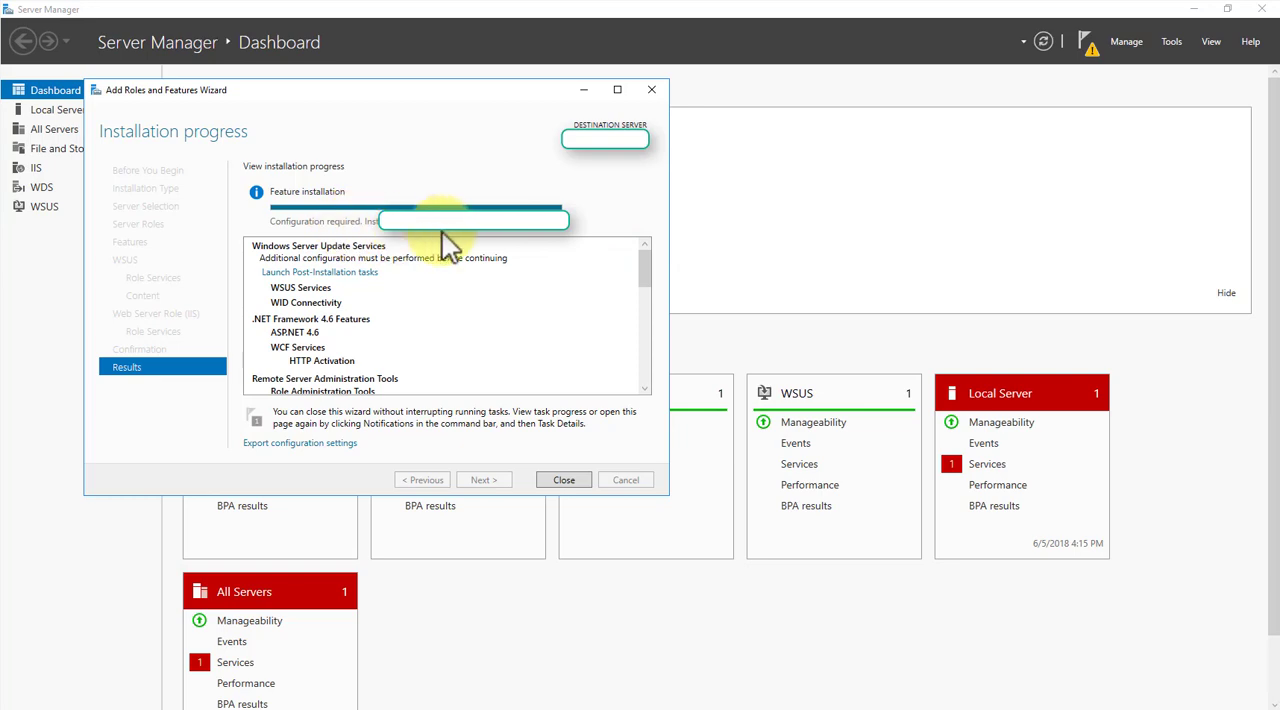
pyautogui.click(573, 480)
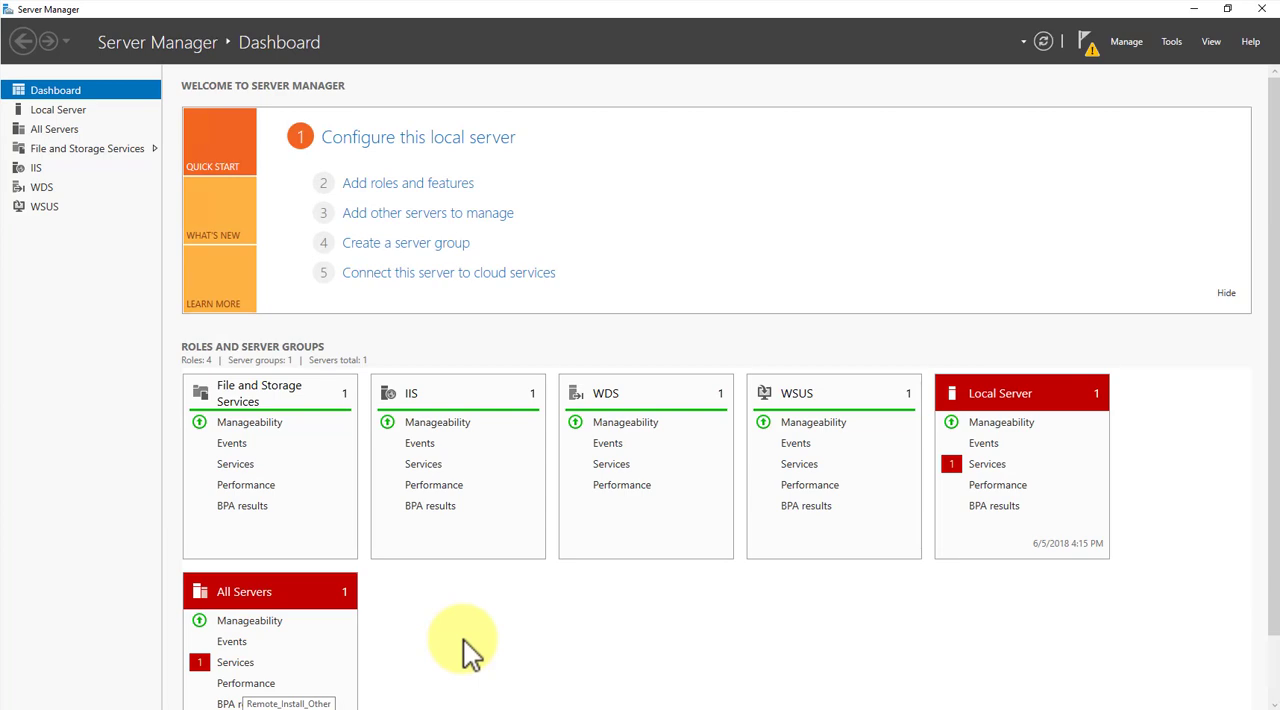
# - Open Windows Server Update Services and run its post-installation process with updates stored locally in F:\WSUS
pyautogui.click(12, 706)
pyautogui.write('update ser')
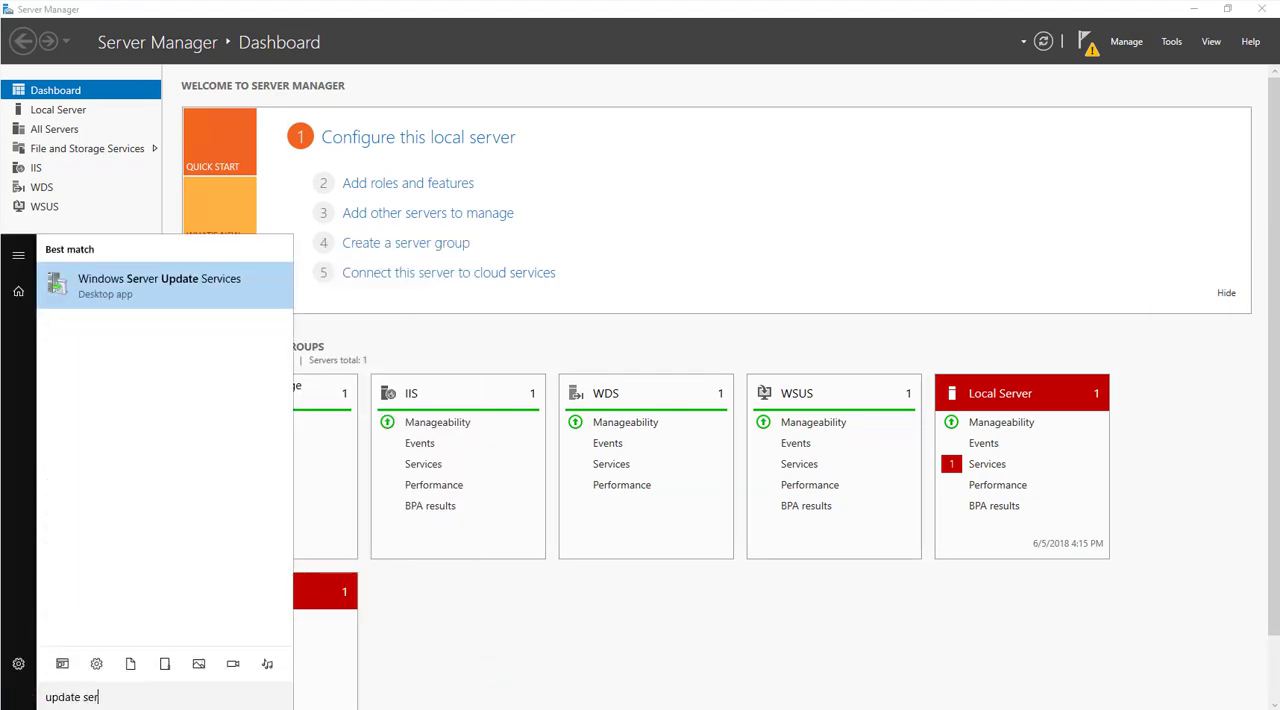
pyautogui.click(152, 288)
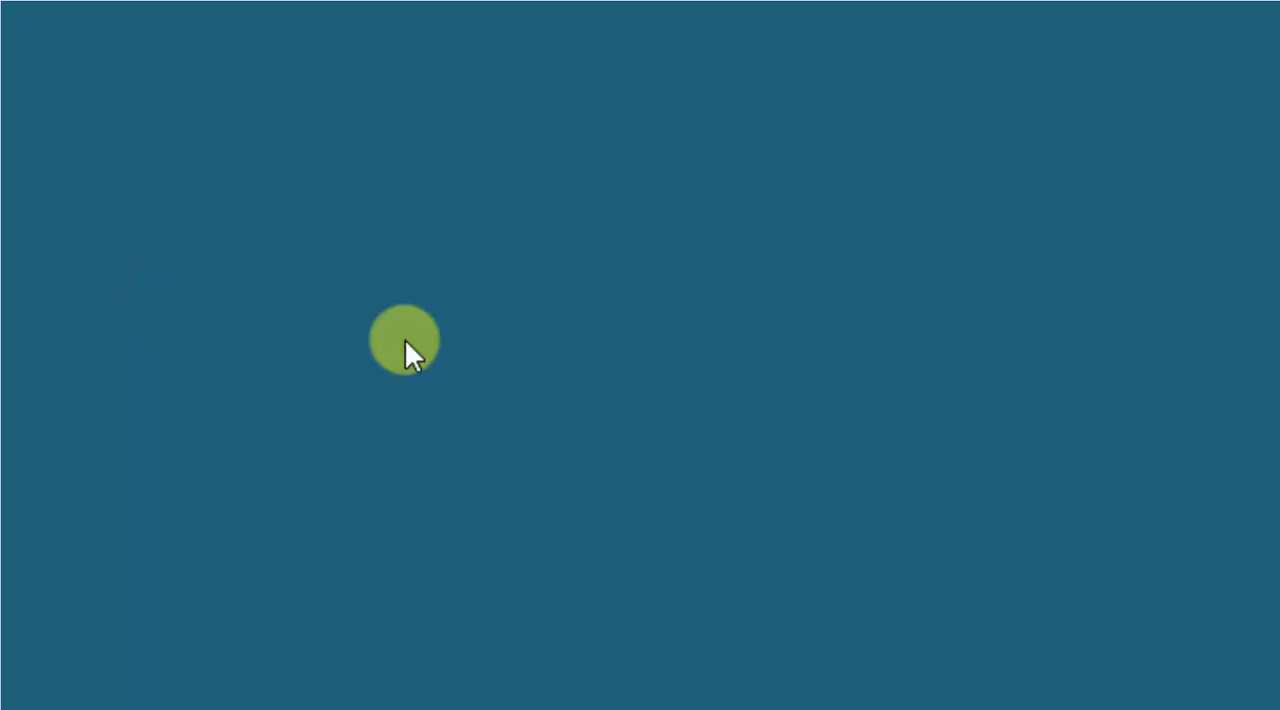
pyautogui.click(572, 457)
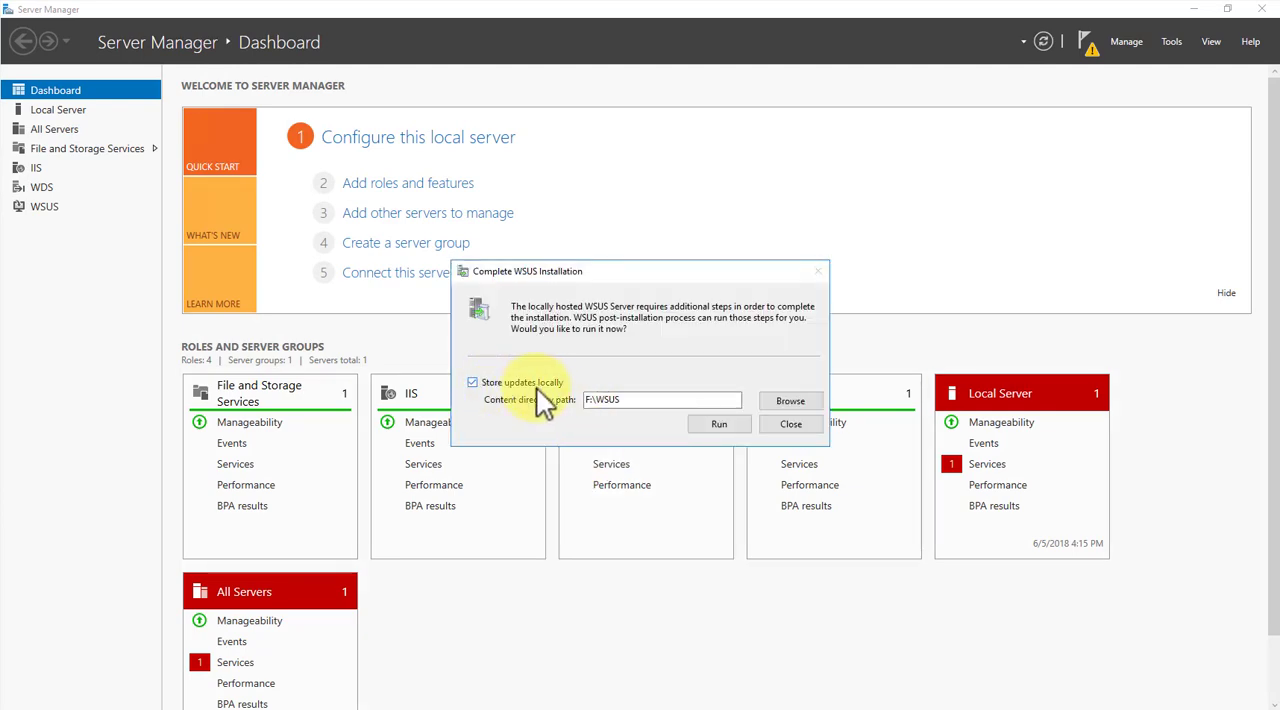
pyautogui.click(719, 424)
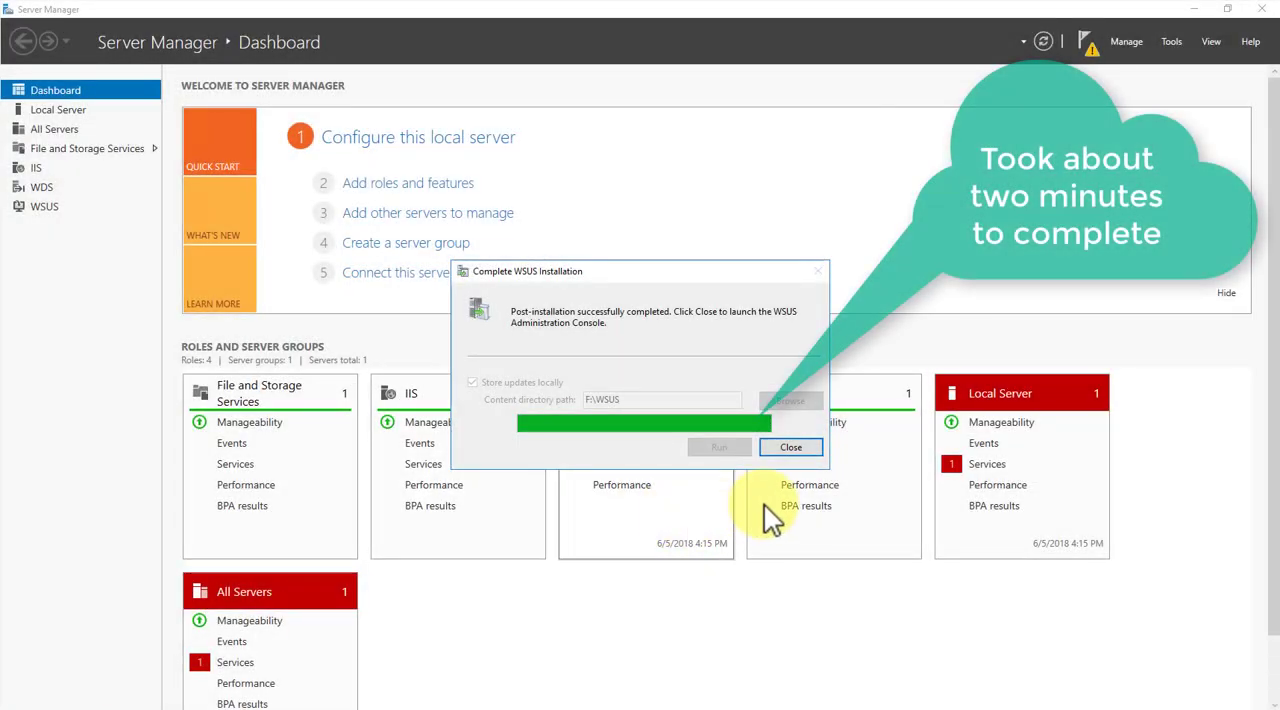
pyautogui.click(790, 446)
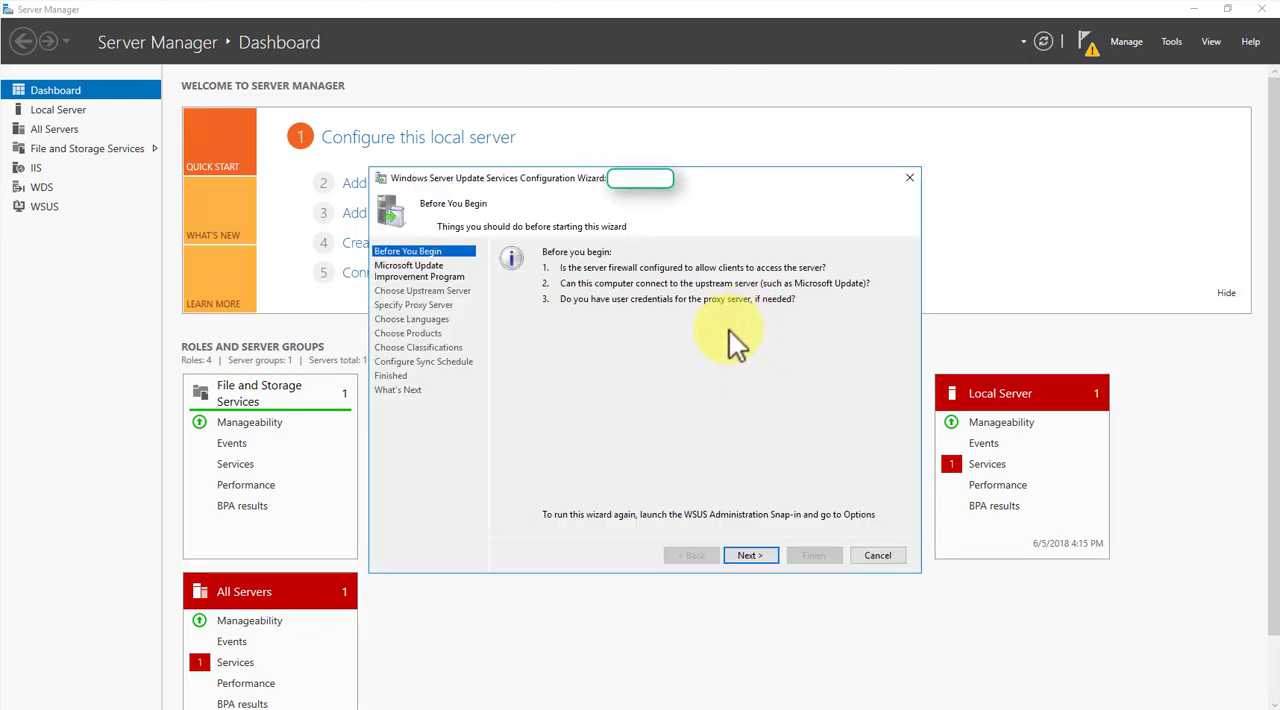
# - Configure WSUS to join the Microsoft Update Improvement Program and synchronize from Microsoft Update without a proxy server
pyautogui.click(752, 556)
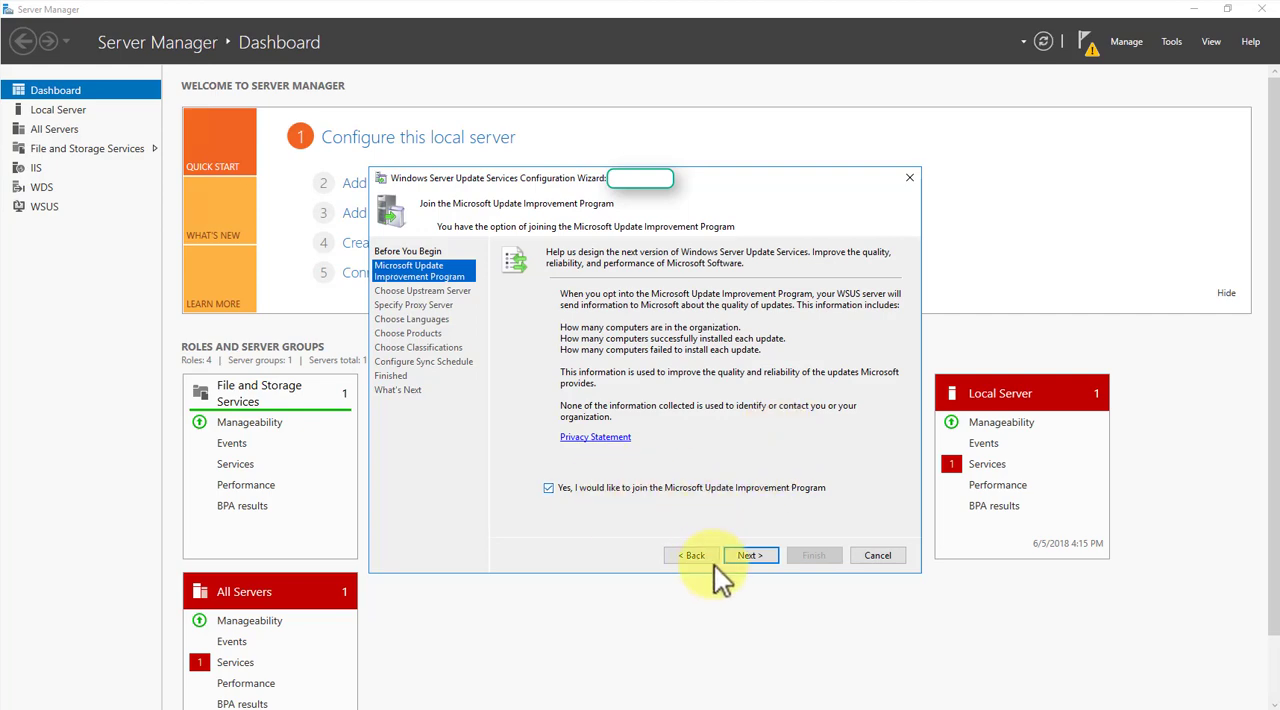
pyautogui.click(747, 555)
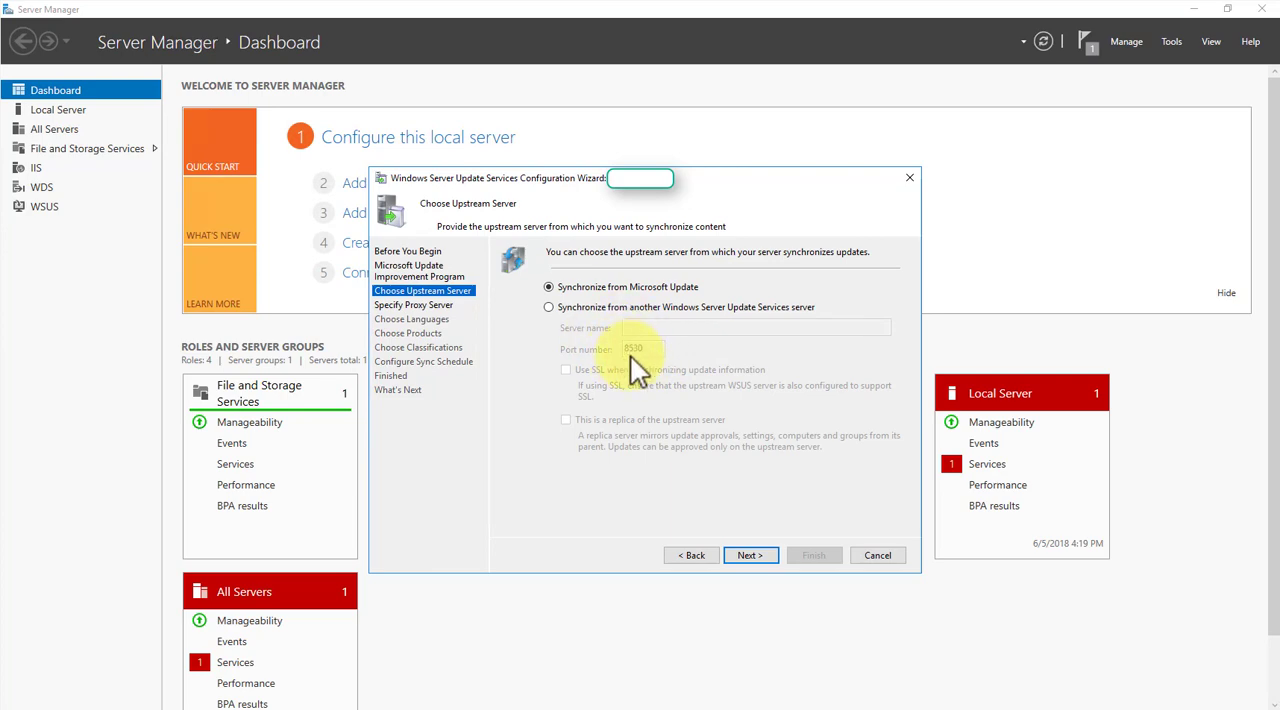
pyautogui.click(750, 555)
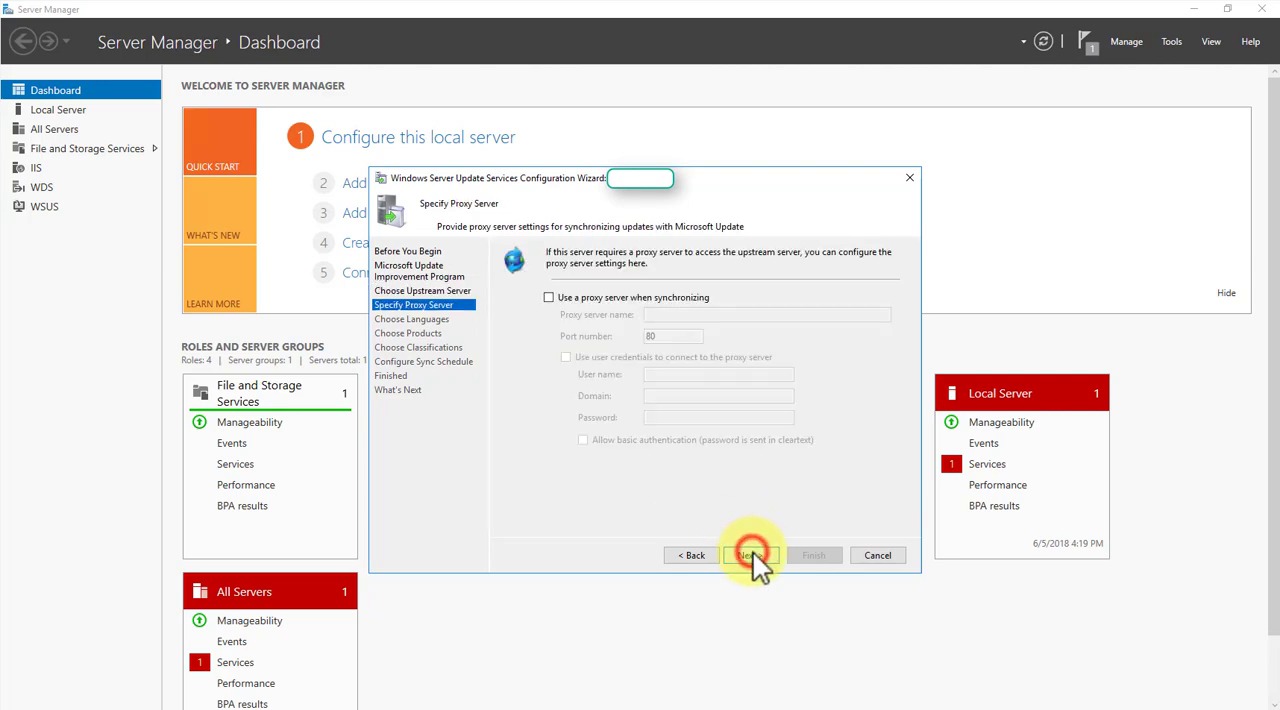
pyautogui.click(752, 555)
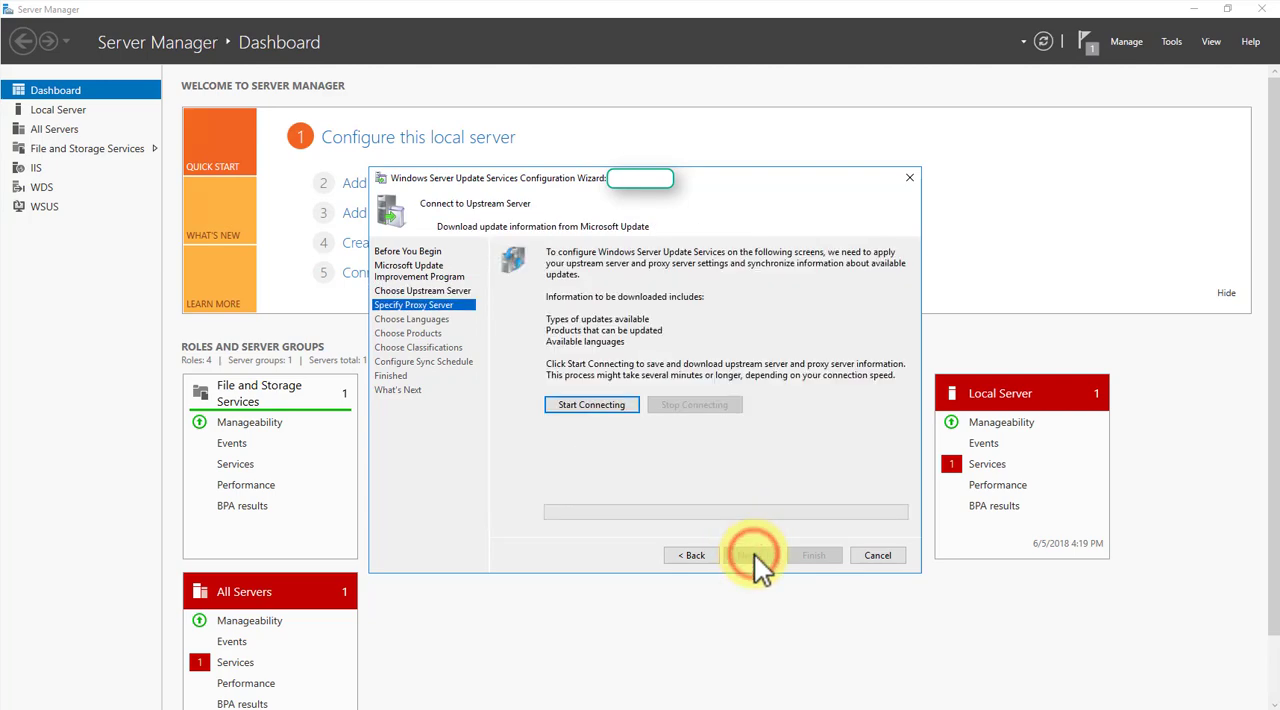
# - Connect to the upstream server to download update information and accept English as the only update language
pyautogui.click(588, 405)
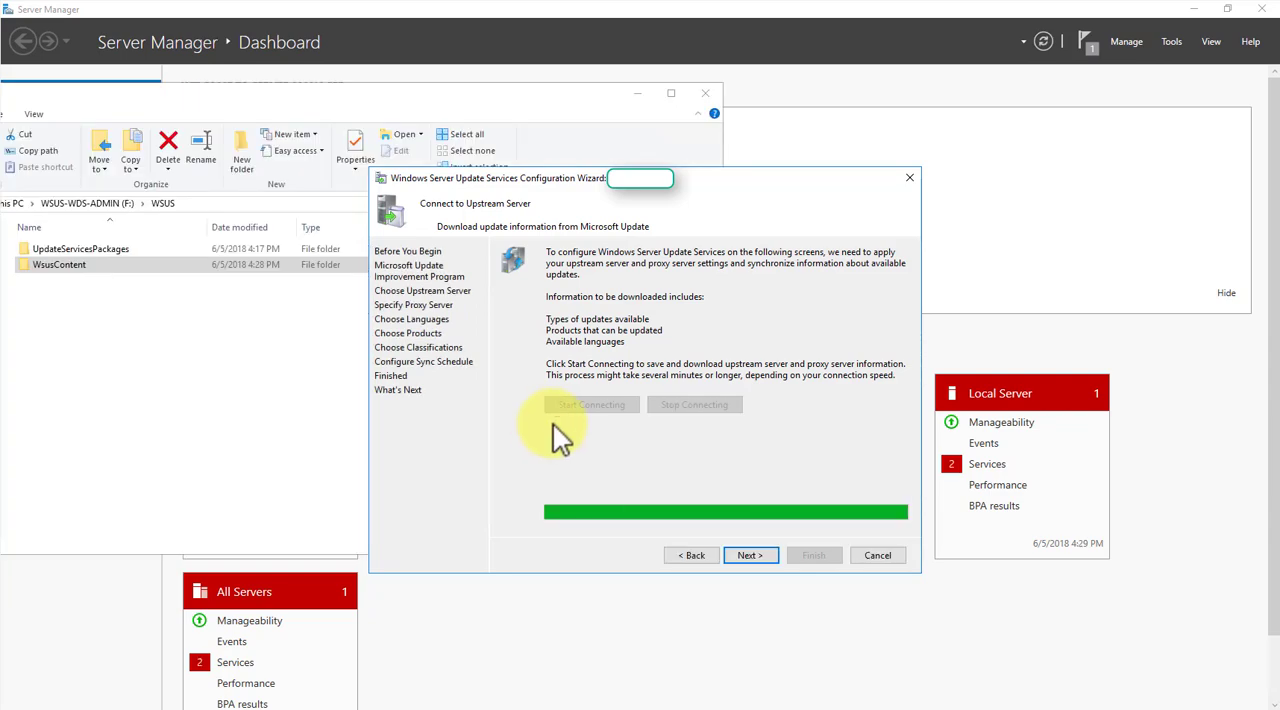
pyautogui.click(750, 555)
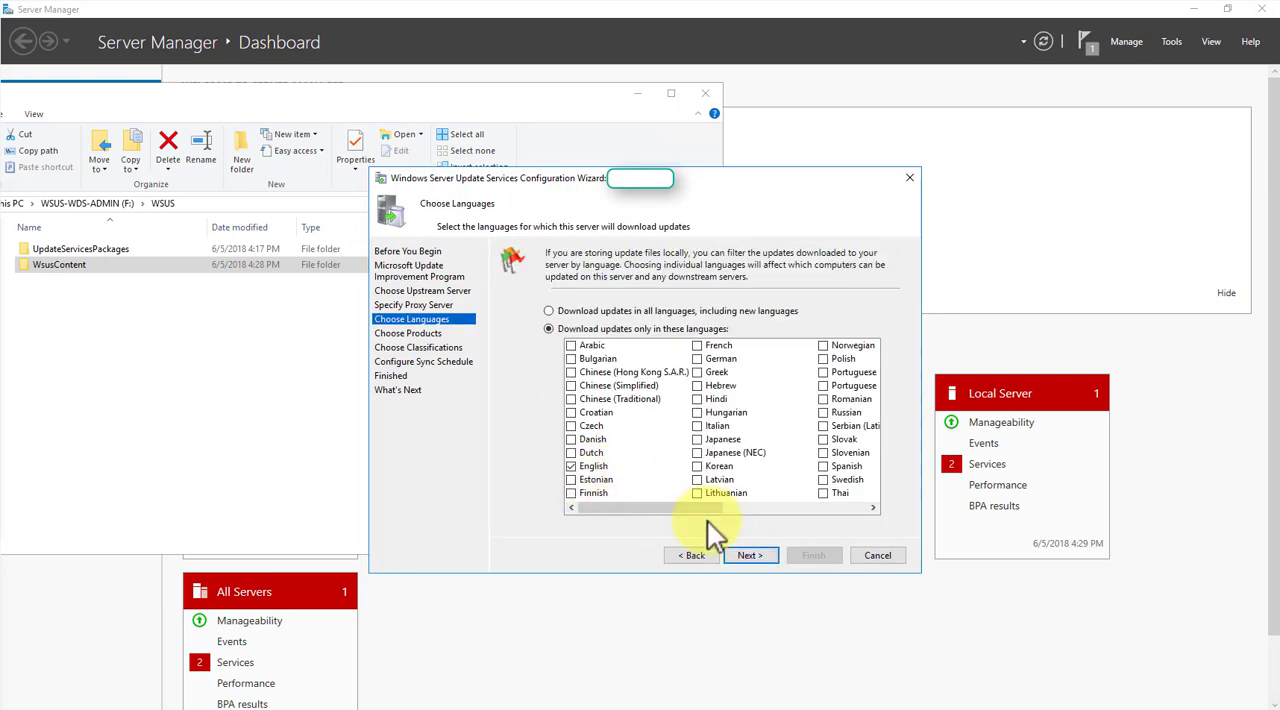
pyautogui.moveTo(609, 507); pyautogui.dragTo(646, 512)
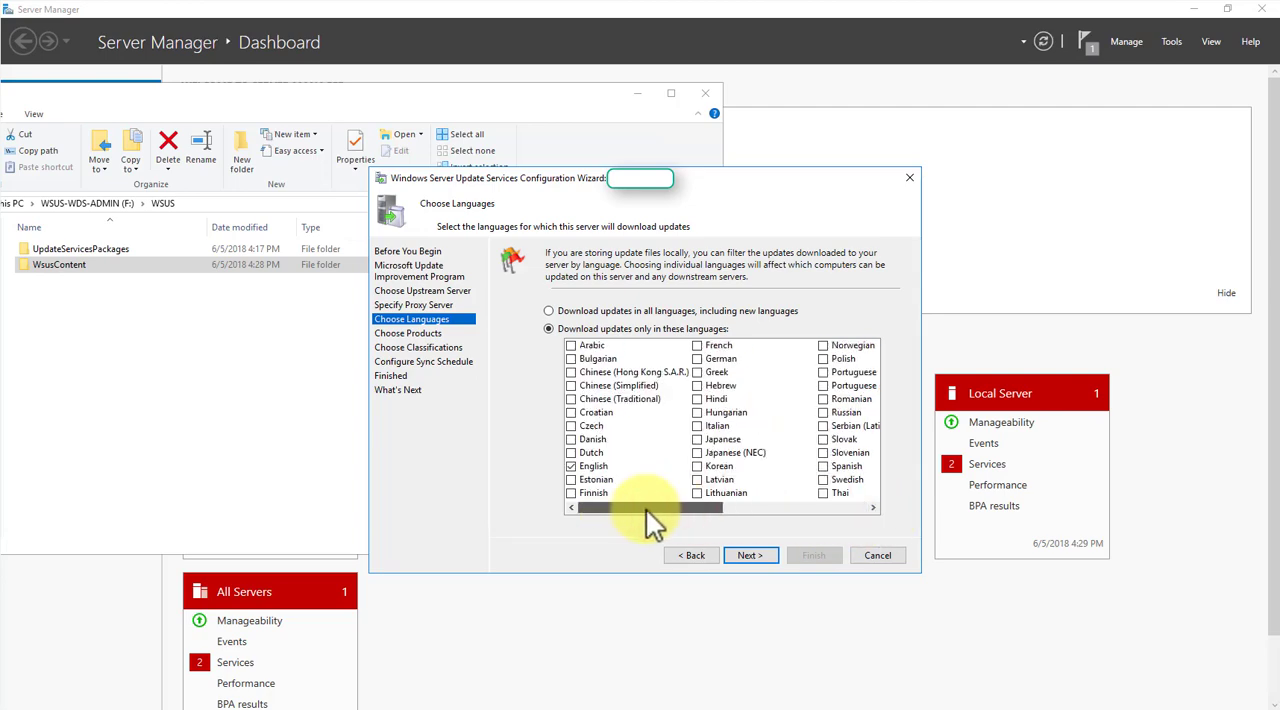
pyautogui.click(764, 561)
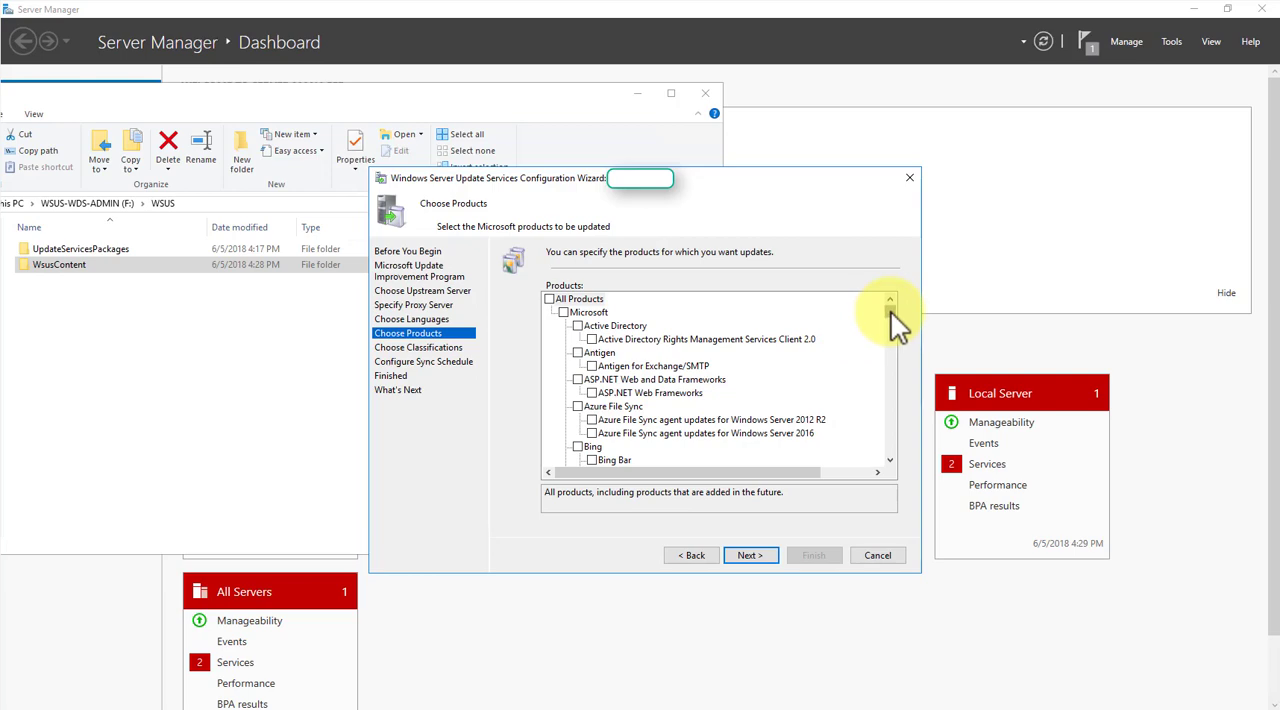
# - Include the whole Developer Tools, Runtimes, and Redistributables category in the products to update
pyautogui.click(890, 459)
pyautogui.click(890, 459)
pyautogui.click(890, 459)
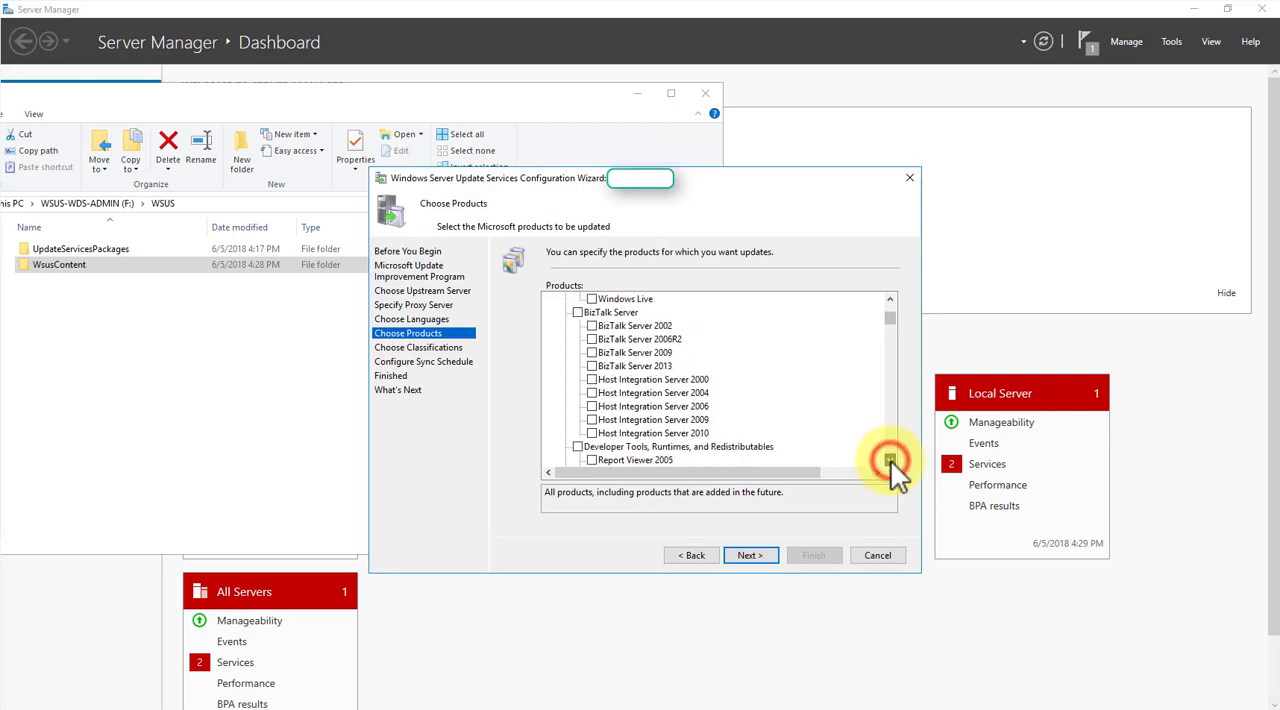
pyautogui.click(890, 459)
pyautogui.click(890, 459)
pyautogui.click(890, 459)
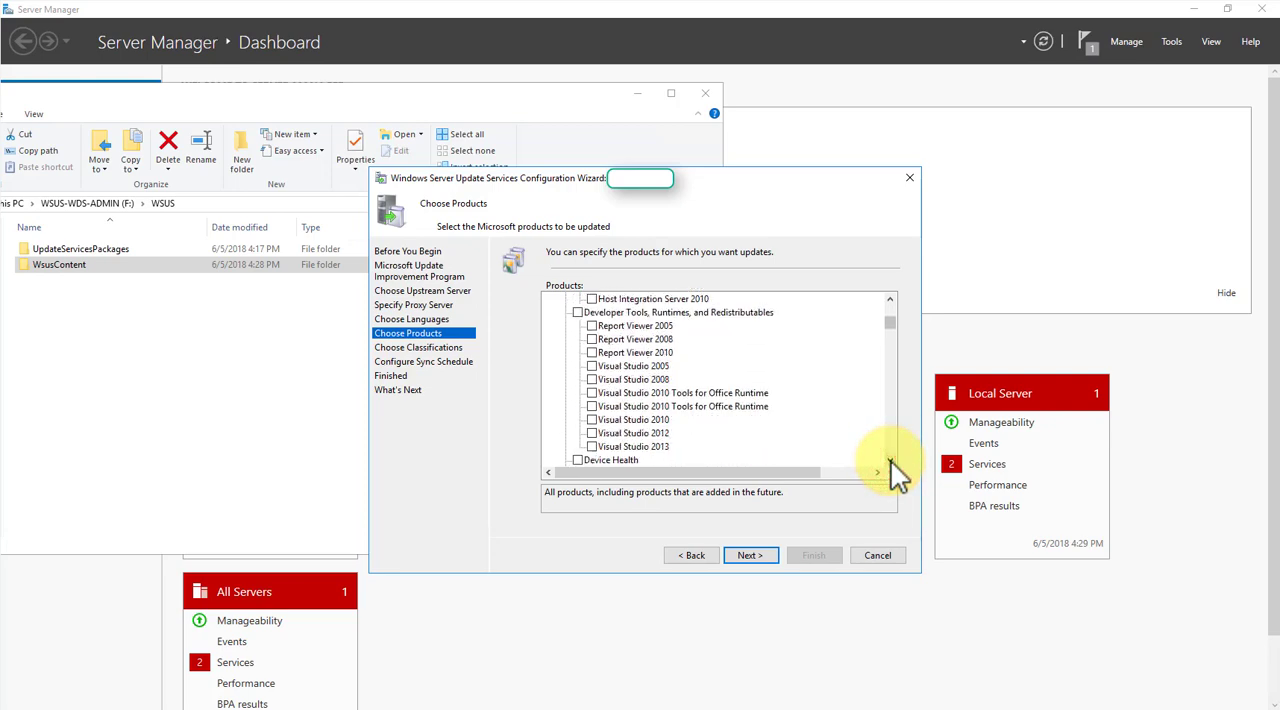
pyautogui.click(578, 312)
# - Add Office 2013 and Office 2016 to the products to update, and highlight the Office 365 Client entry without including it
pyautogui.click(890, 459)
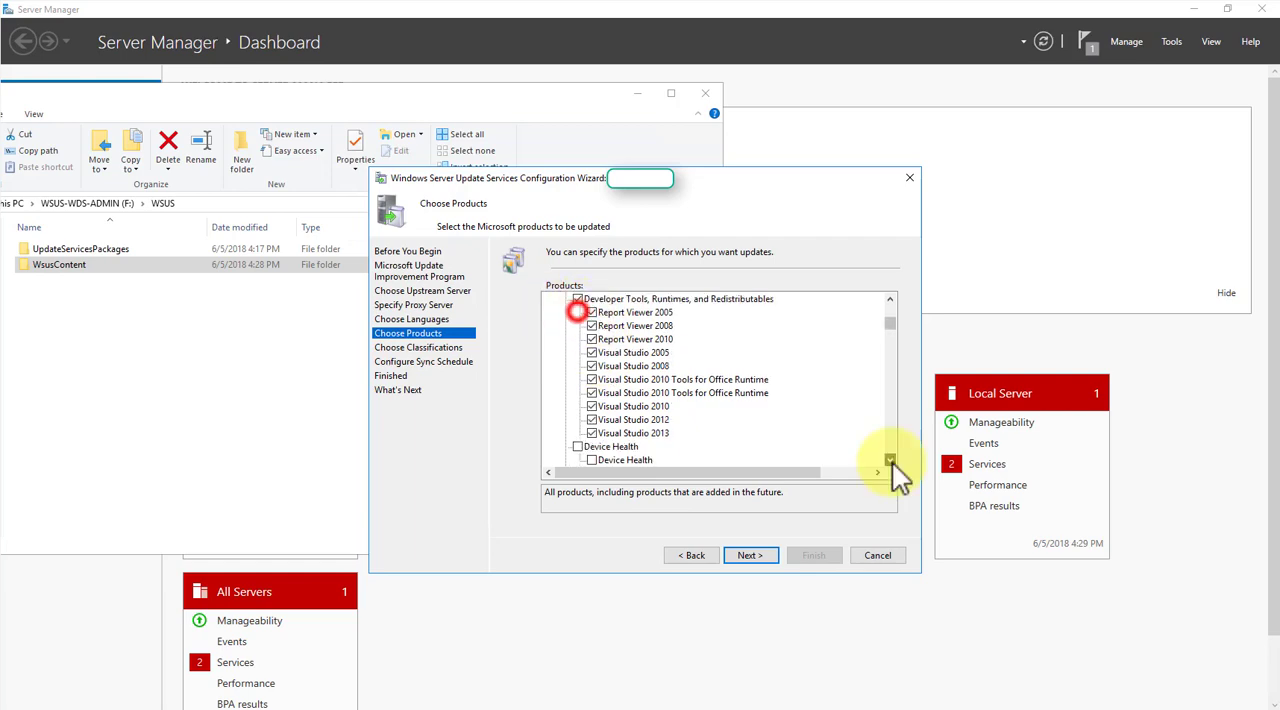
pyautogui.click(890, 459)
pyautogui.click(890, 459)
pyautogui.click(890, 459)
pyautogui.click(891, 461)
pyautogui.click(891, 461)
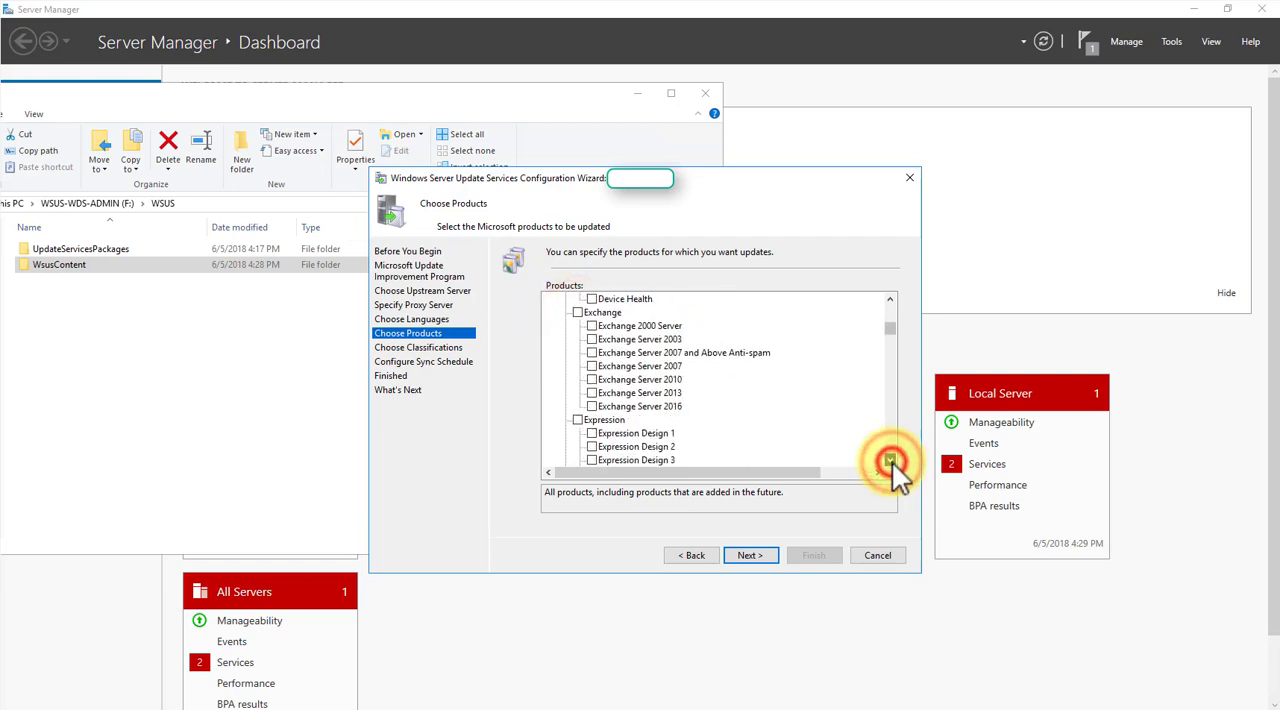
pyautogui.click(890, 461)
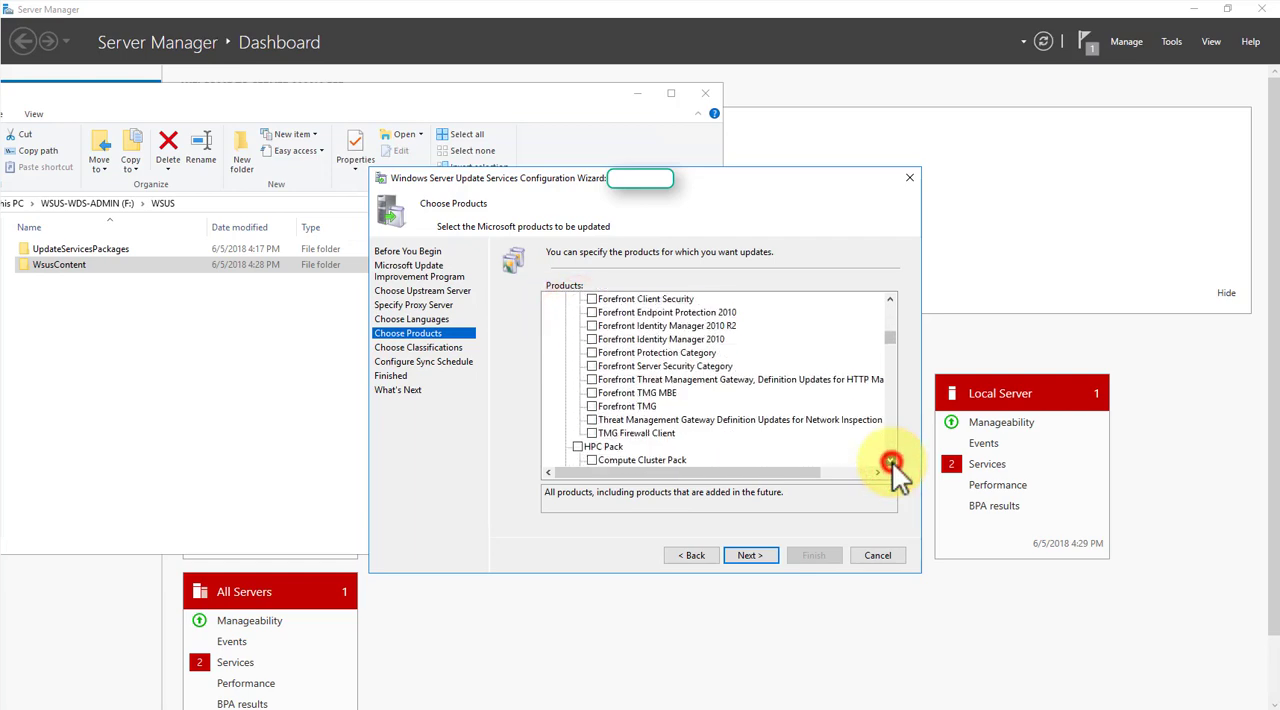
pyautogui.click(890, 461)
pyautogui.click(890, 461)
pyautogui.click(890, 461)
pyautogui.click(890, 461)
pyautogui.click(890, 461)
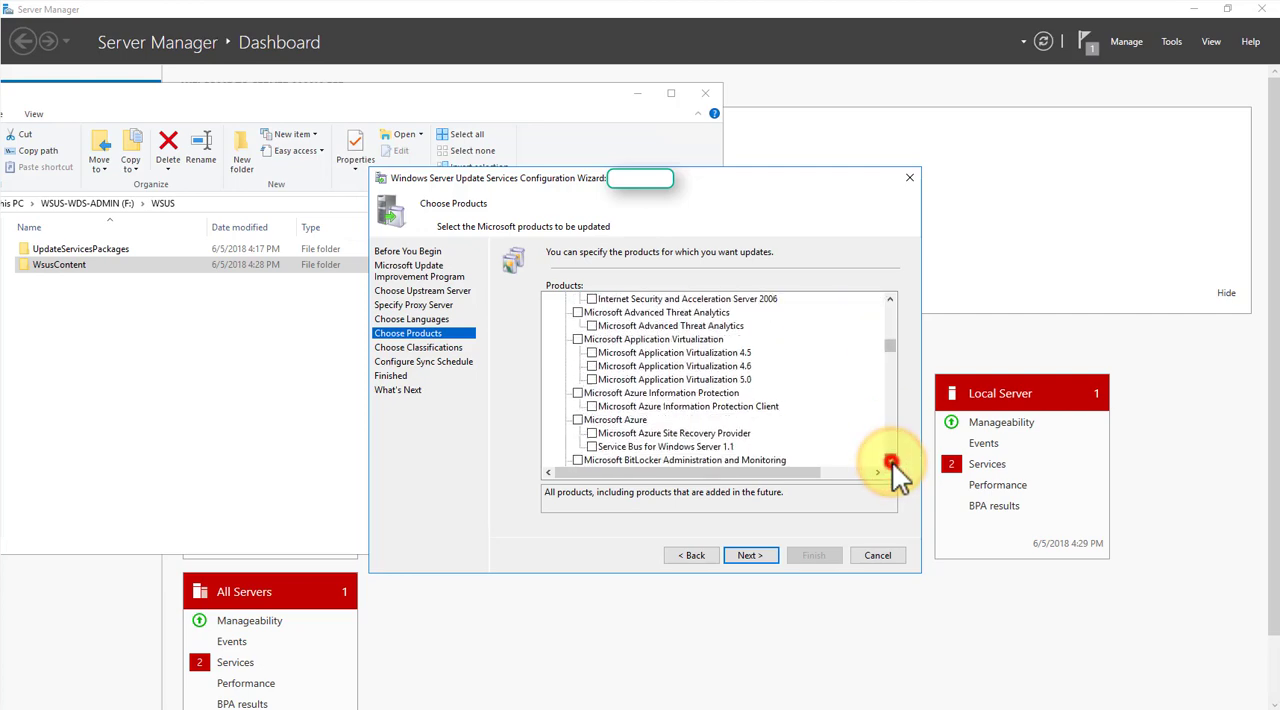
pyautogui.click(891, 461)
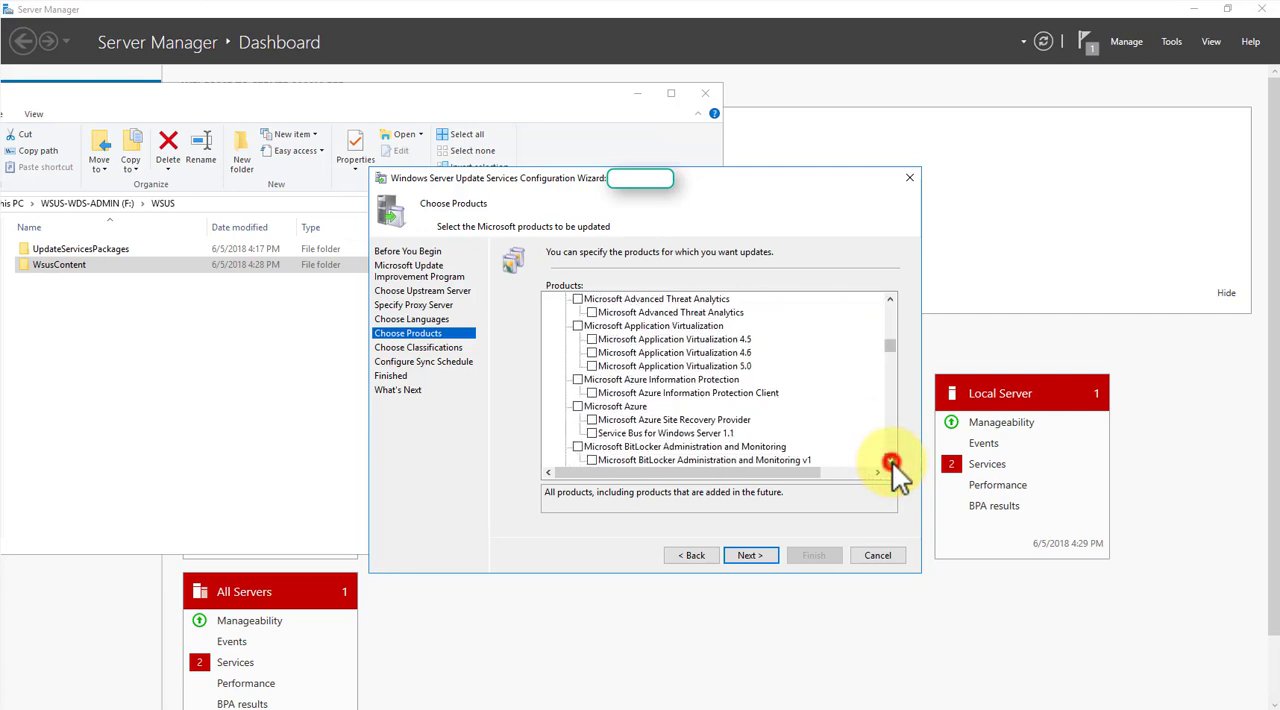
pyautogui.click(891, 461)
pyautogui.click(891, 461)
pyautogui.click(891, 461)
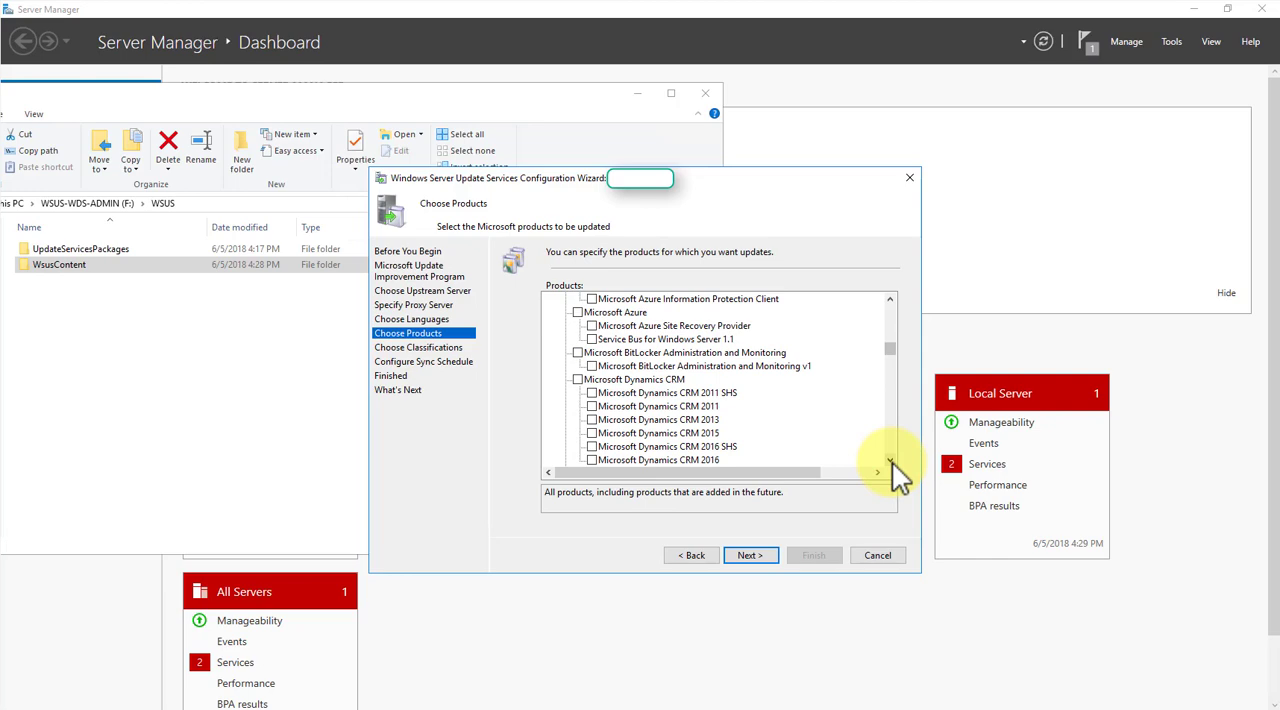
pyautogui.click(890, 461)
pyautogui.click(890, 461)
pyautogui.click(890, 461)
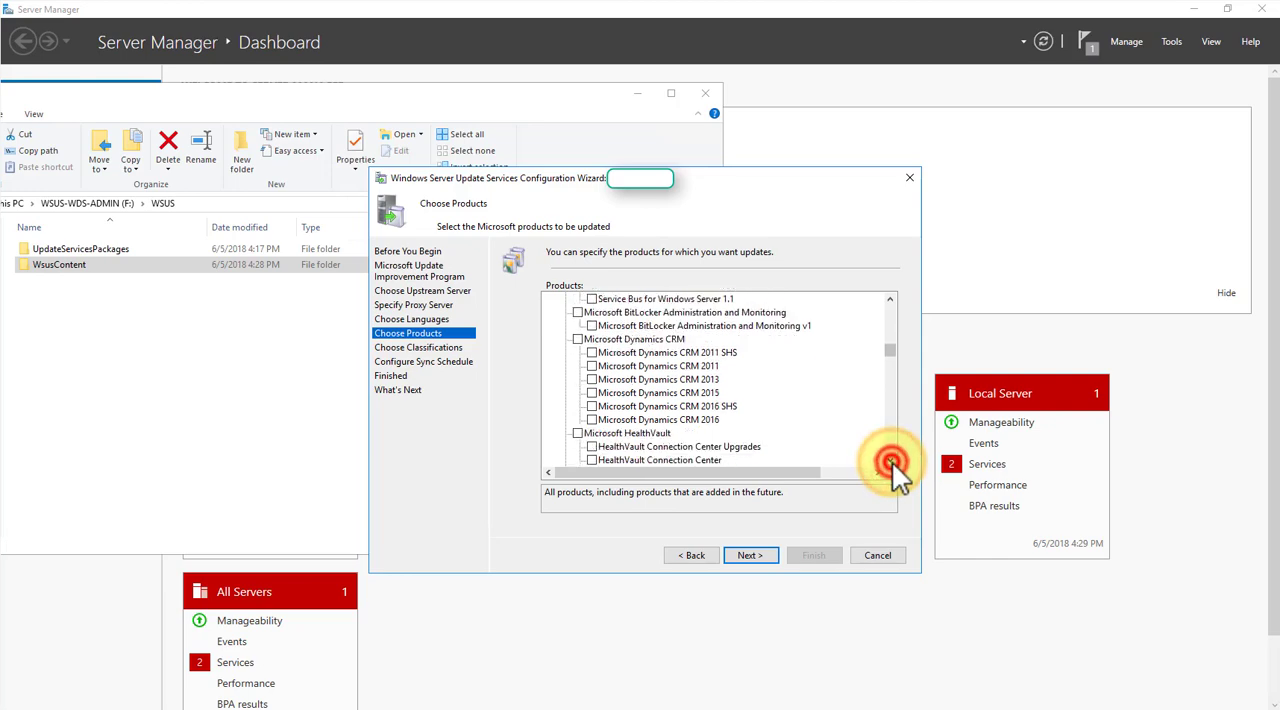
pyautogui.click(890, 461)
pyautogui.click(890, 461)
pyautogui.click(890, 461)
pyautogui.click(890, 461)
pyautogui.click(890, 461)
pyautogui.click(890, 461)
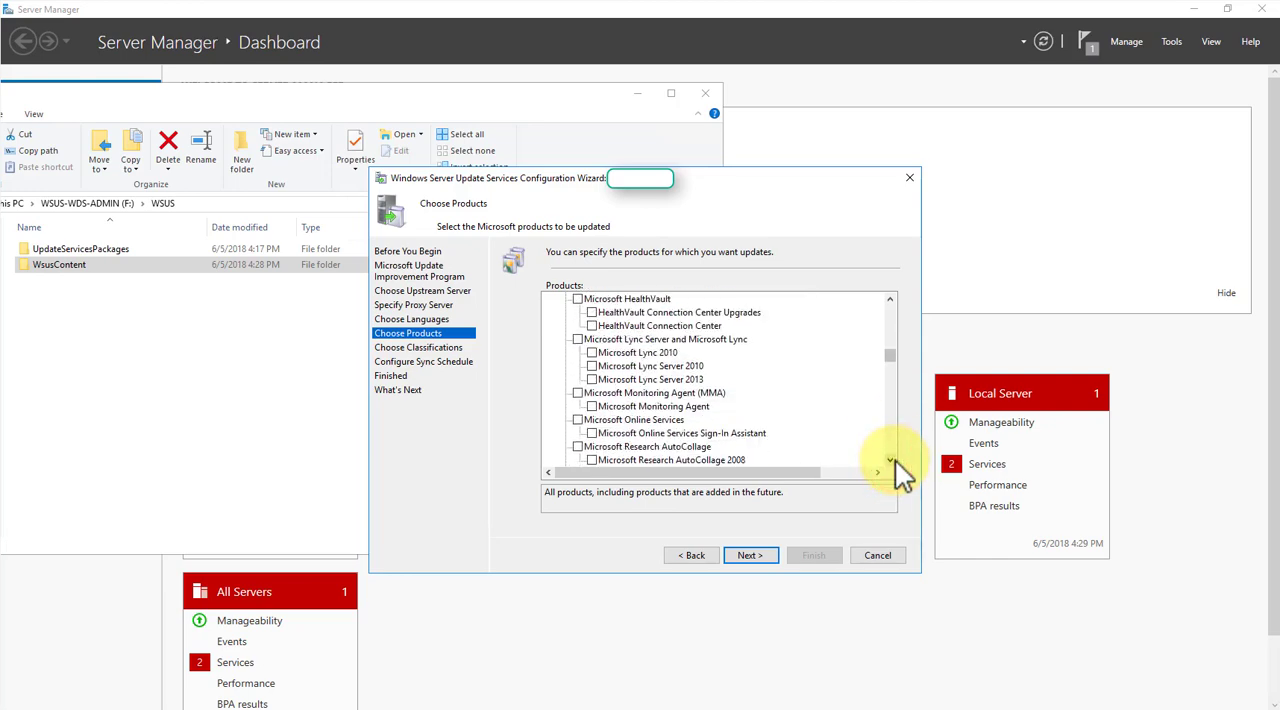
pyautogui.click(890, 461)
pyautogui.click(891, 461)
pyautogui.click(891, 461)
pyautogui.click(891, 461)
pyautogui.click(891, 461)
pyautogui.click(891, 461)
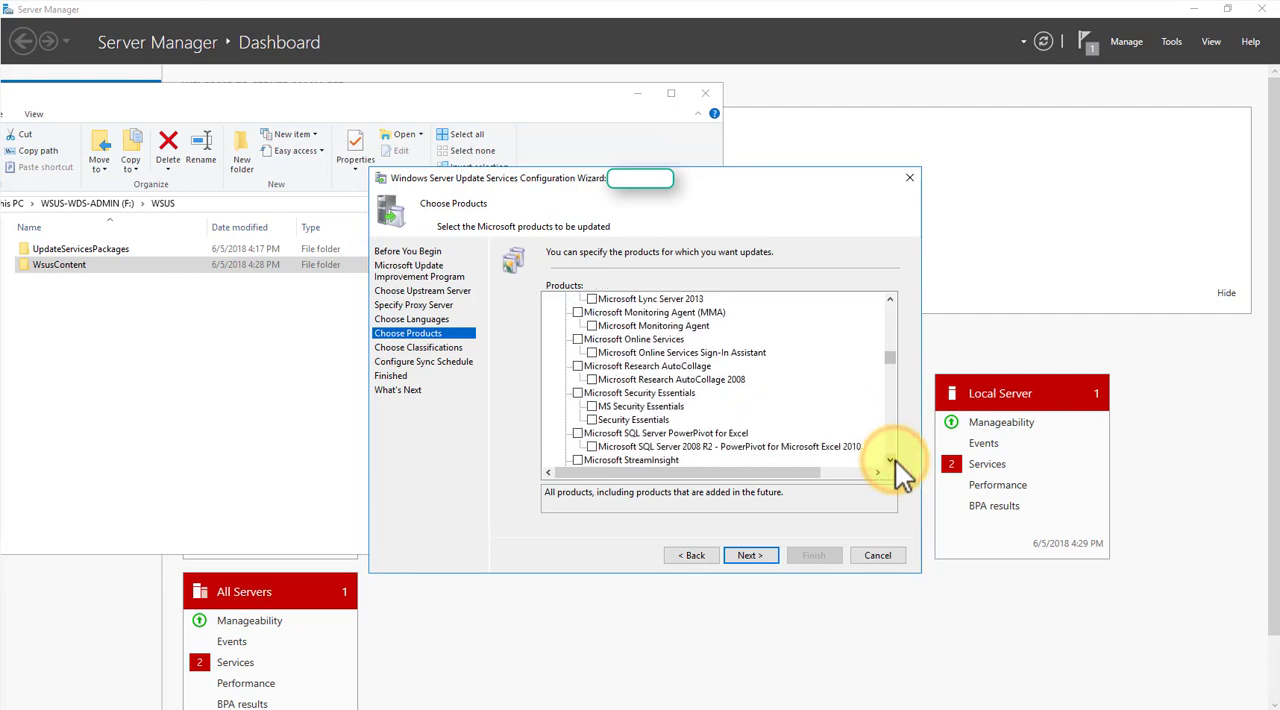
pyautogui.click(891, 461)
pyautogui.click(890, 461)
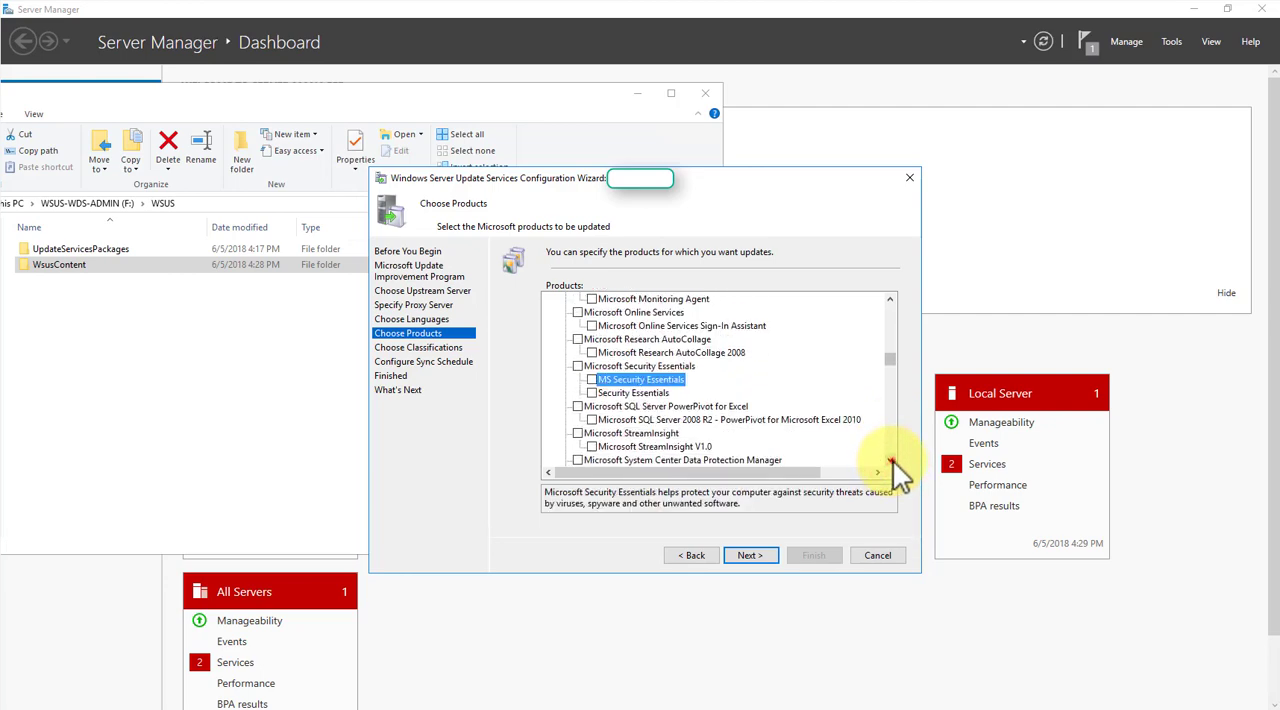
pyautogui.click(891, 460)
pyautogui.click(891, 460)
pyautogui.click(891, 460)
pyautogui.click(891, 460)
pyautogui.click(891, 460)
pyautogui.click(891, 460)
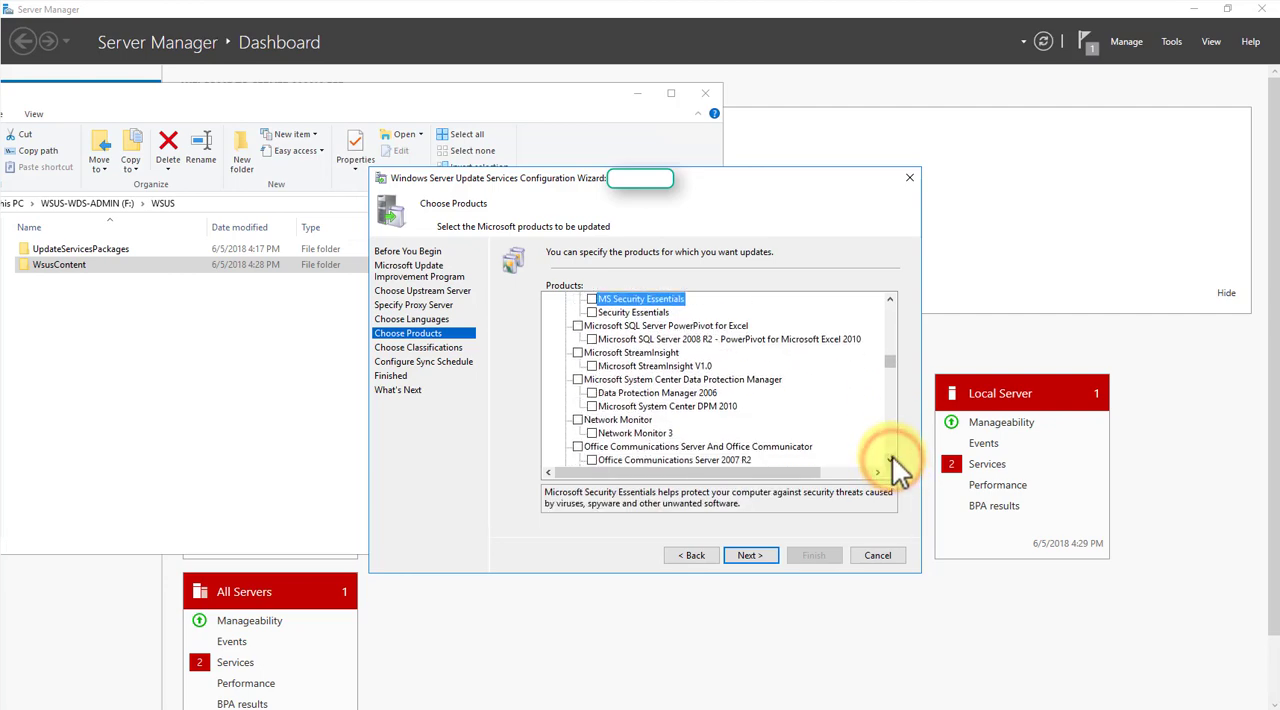
pyautogui.click(891, 460)
pyautogui.click(891, 460)
pyautogui.click(891, 460)
pyautogui.click(891, 460)
pyautogui.click(891, 460)
pyautogui.click(891, 460)
pyautogui.click(891, 460)
pyautogui.click(891, 460)
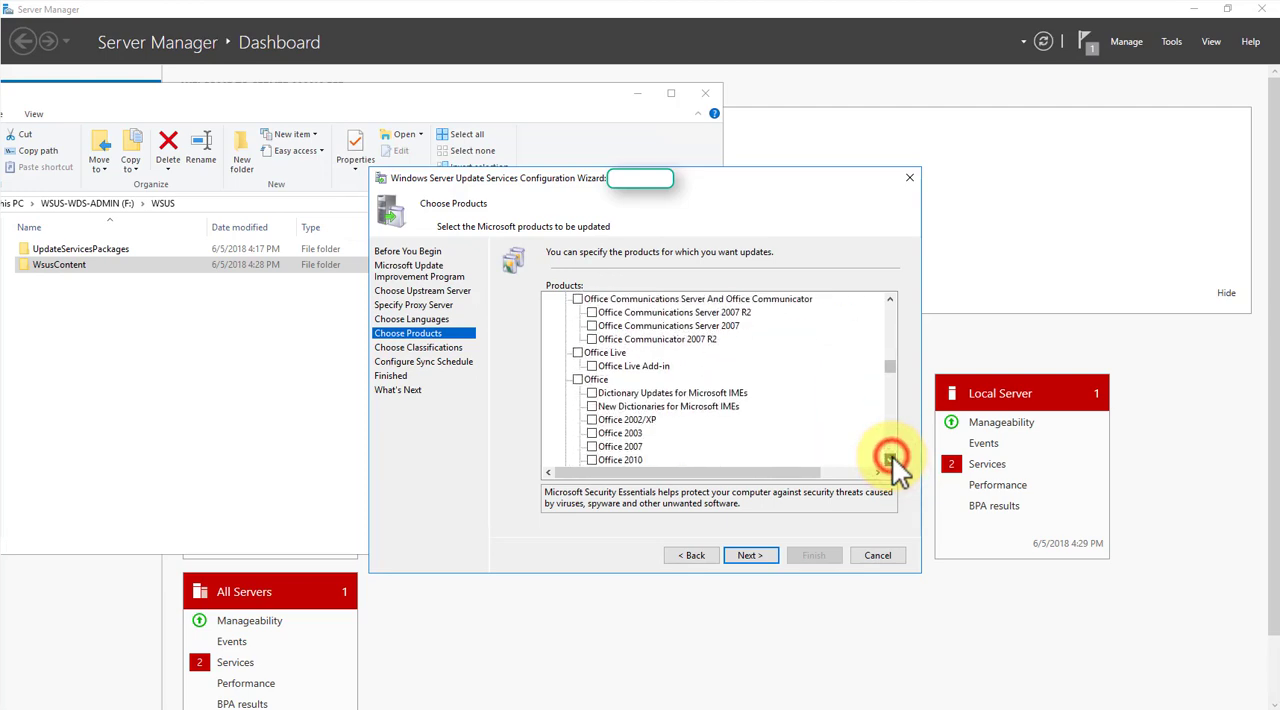
pyautogui.click(891, 460)
pyautogui.click(891, 460)
pyautogui.click(891, 460)
pyautogui.click(891, 460)
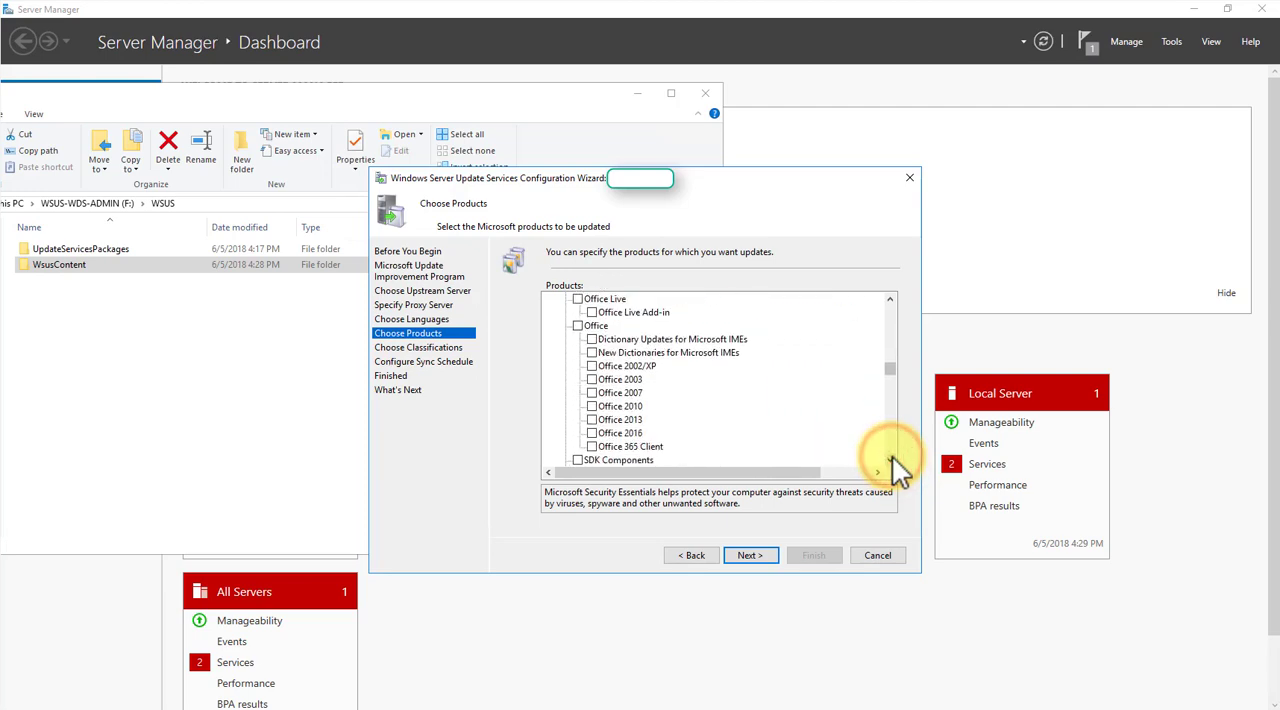
pyautogui.click(591, 419)
pyautogui.click(592, 432)
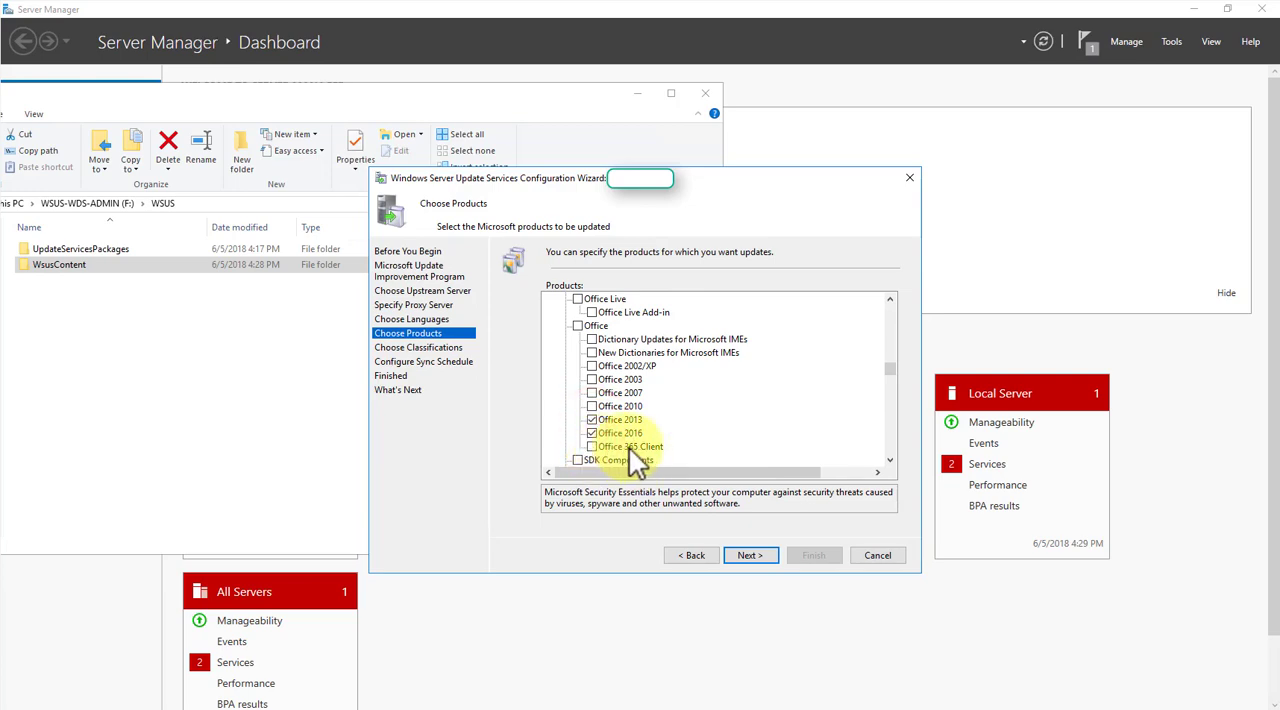
pyautogui.click(629, 448)
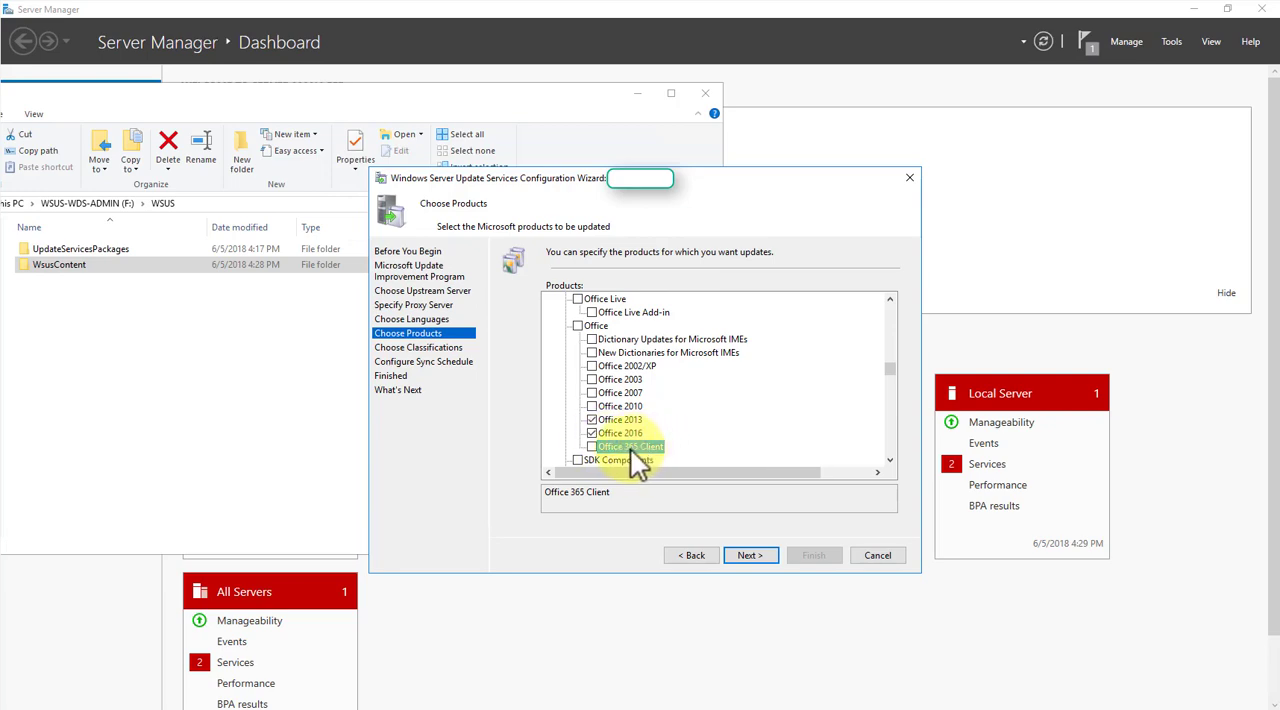
# - Include the Silverlight category in the products to update
pyautogui.click(889, 460)
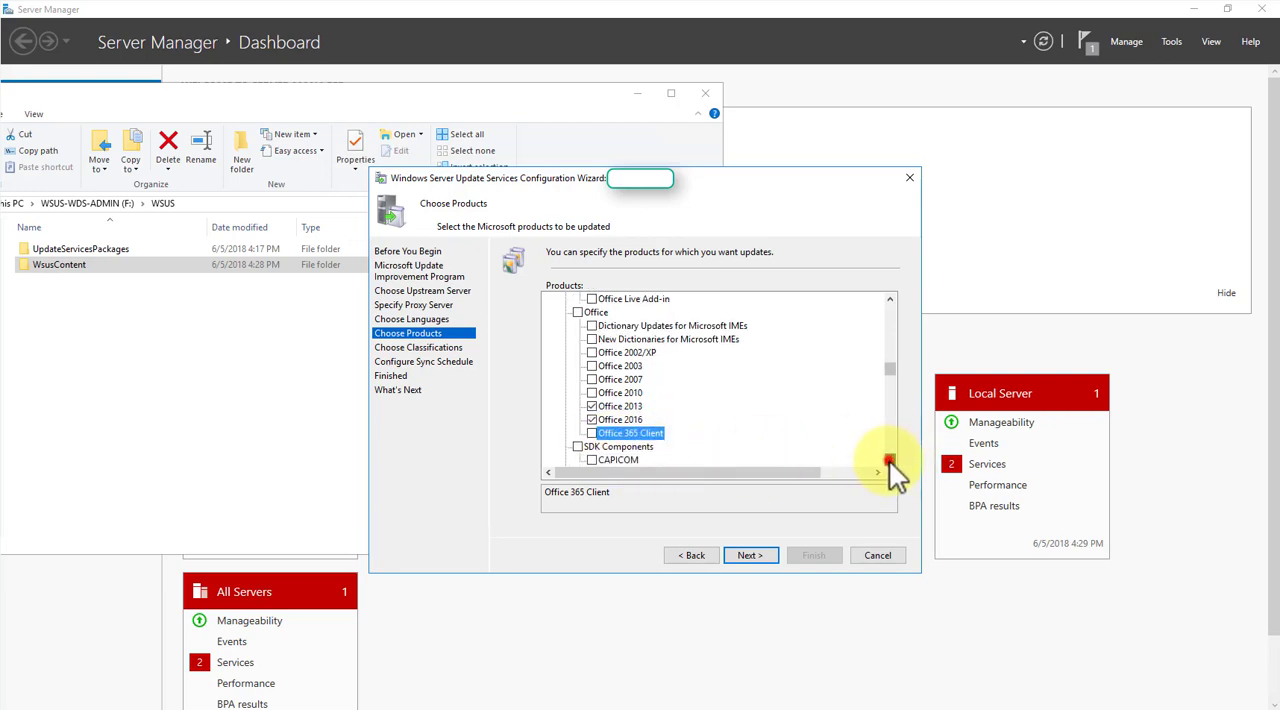
pyautogui.click(889, 460)
pyautogui.click(889, 460)
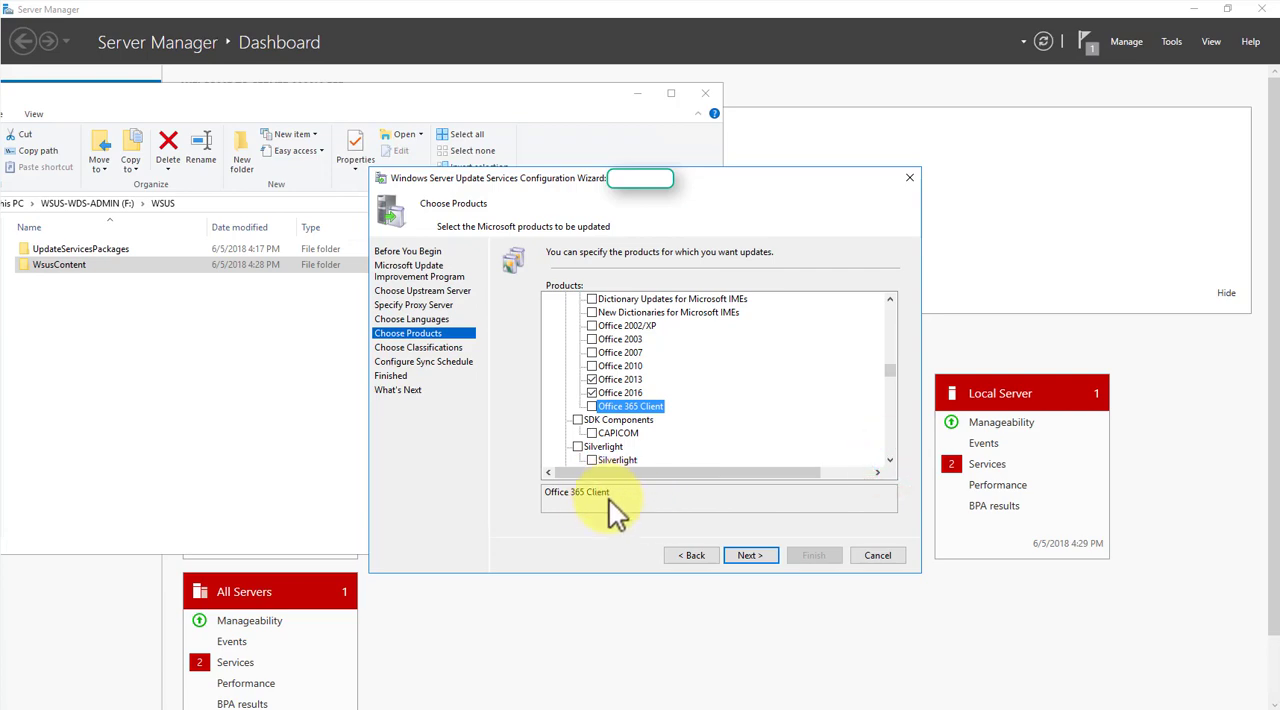
pyautogui.click(577, 446)
# - Review the remaining product categories below Silverlight, through SQL Server, System Center, and Windows Azure Pack, down to the Windows category
pyautogui.click(889, 460)
pyautogui.click(889, 460)
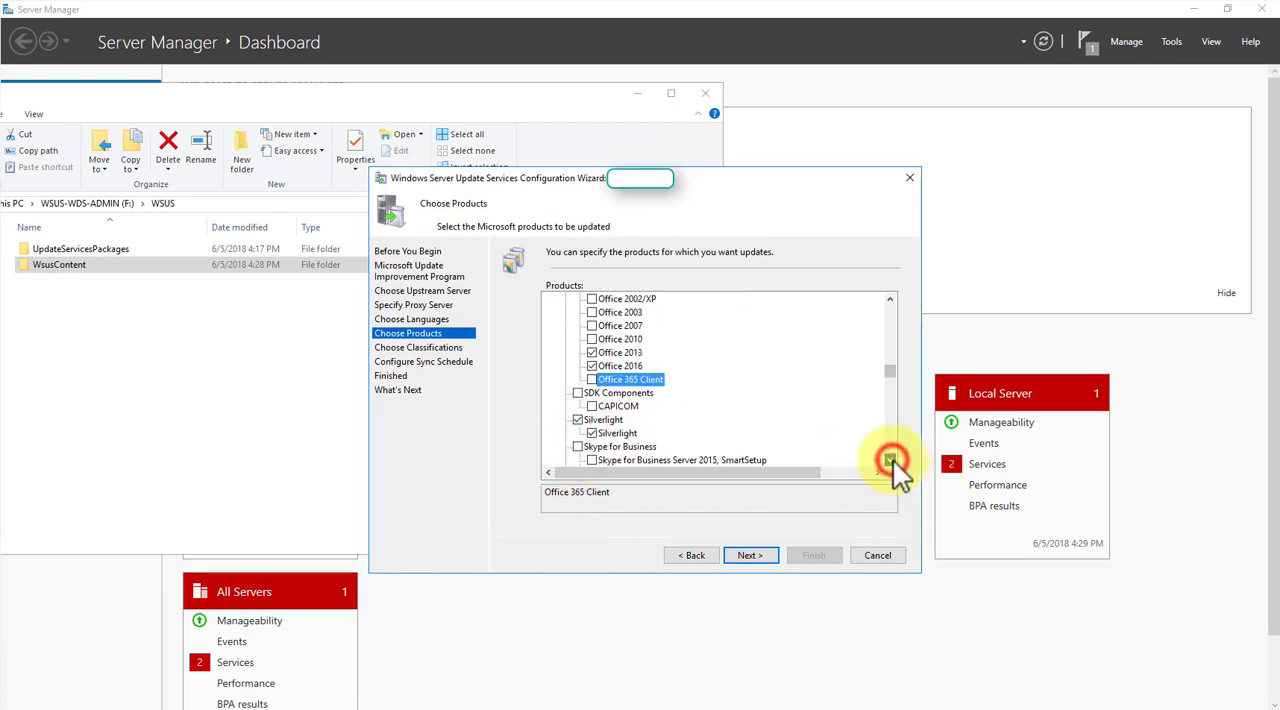
pyautogui.click(889, 460)
pyautogui.click(889, 460)
pyautogui.click(889, 460)
pyautogui.click(889, 460)
pyautogui.click(889, 460)
pyautogui.click(889, 460)
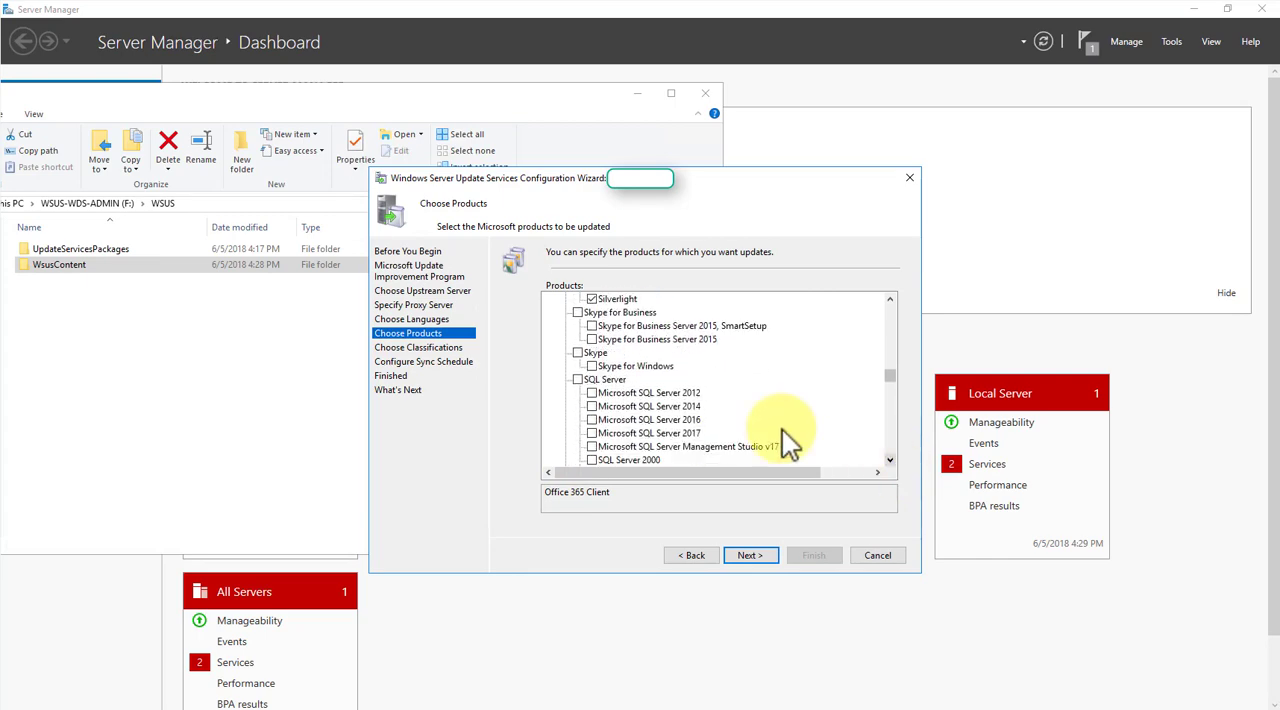
pyautogui.click(890, 459)
pyautogui.click(890, 459)
pyautogui.click(890, 459)
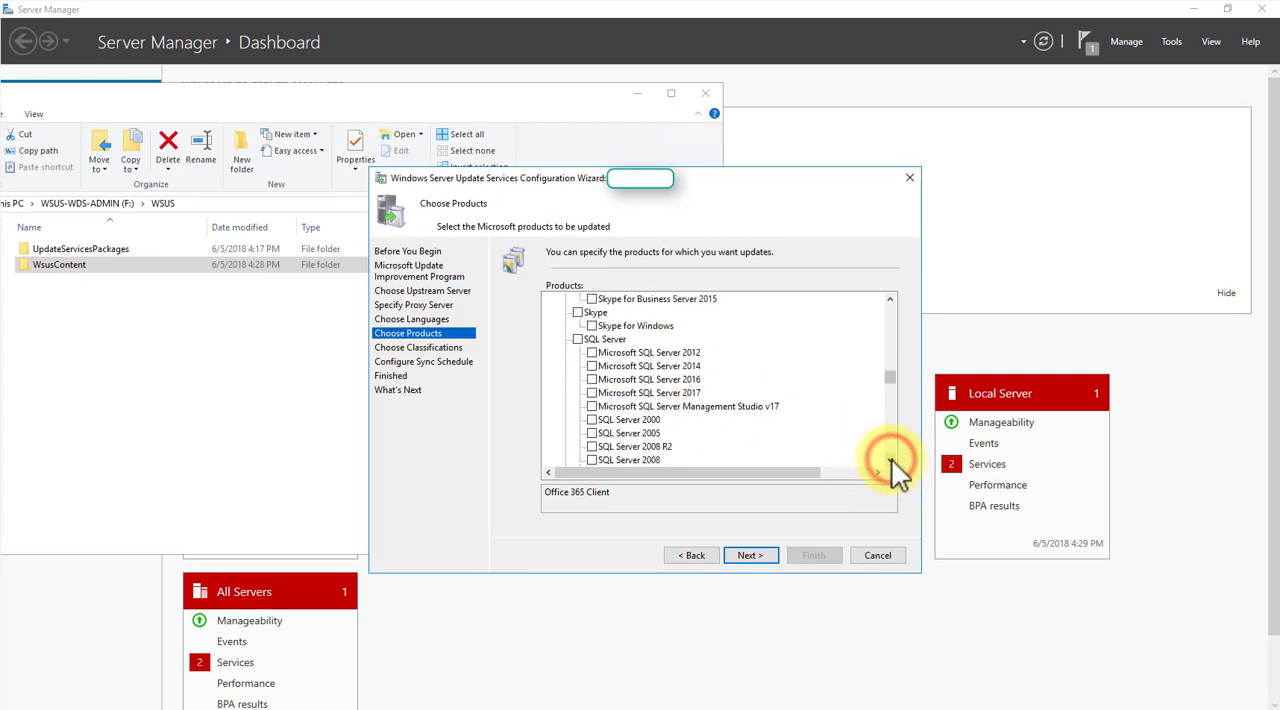
pyautogui.click(890, 459)
pyautogui.click(890, 459)
pyautogui.click(890, 459)
pyautogui.click(890, 459)
pyautogui.click(890, 459)
pyautogui.click(890, 459)
pyautogui.click(890, 459)
pyautogui.click(890, 459)
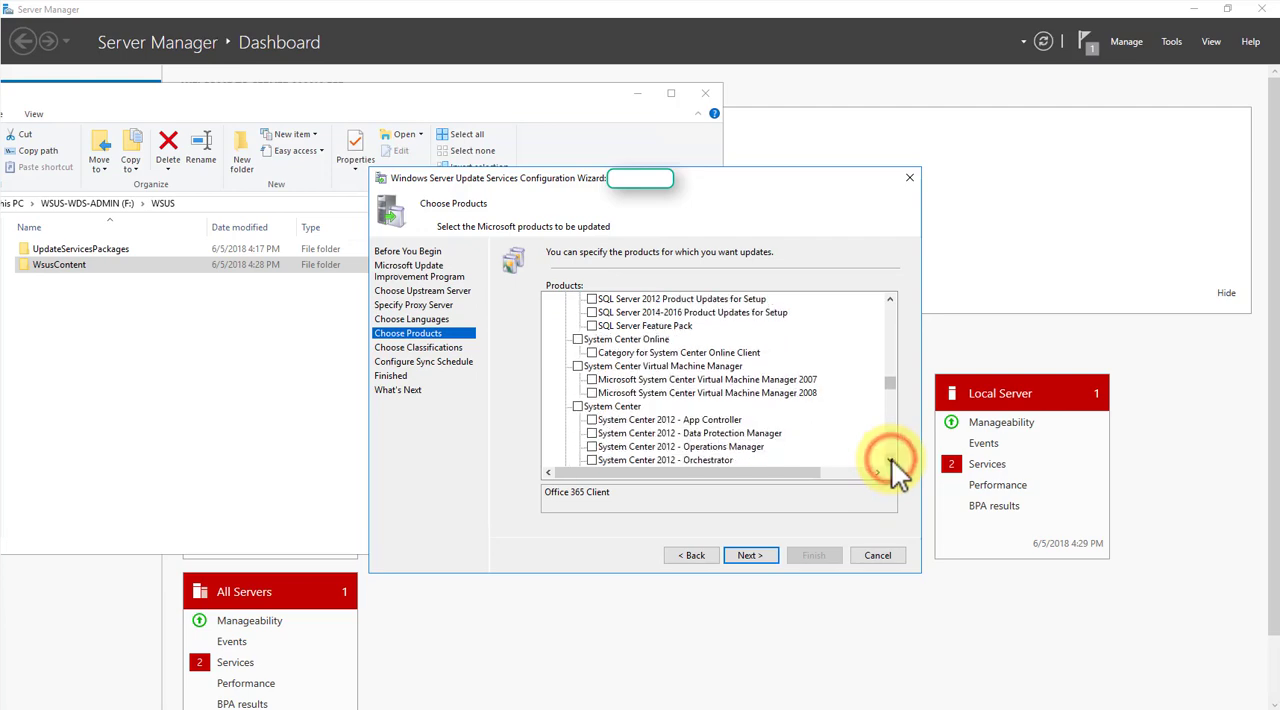
pyautogui.click(890, 459)
pyautogui.click(890, 459)
pyautogui.click(890, 459)
pyautogui.click(890, 459)
pyautogui.click(890, 459)
pyautogui.click(890, 459)
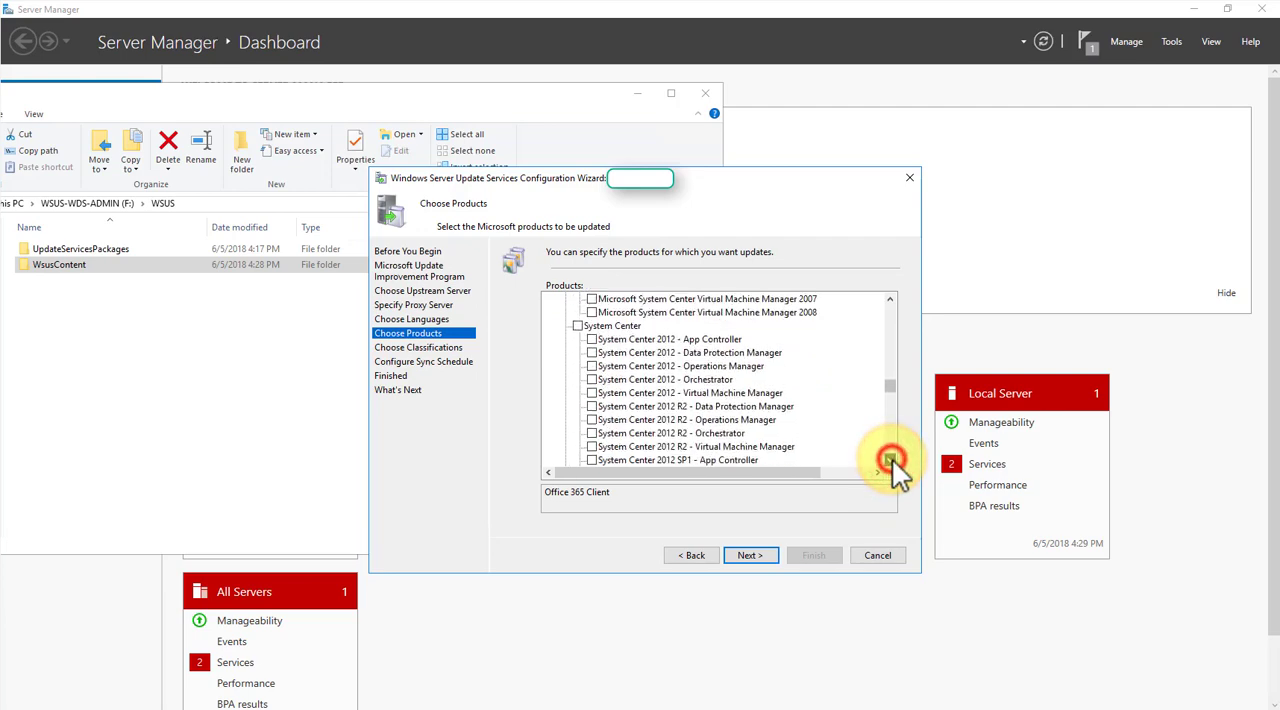
pyautogui.click(890, 459)
pyautogui.click(890, 459)
pyautogui.click(890, 459)
pyautogui.click(890, 459)
pyautogui.click(890, 459)
pyautogui.click(890, 459)
pyautogui.click(890, 459)
pyautogui.click(890, 459)
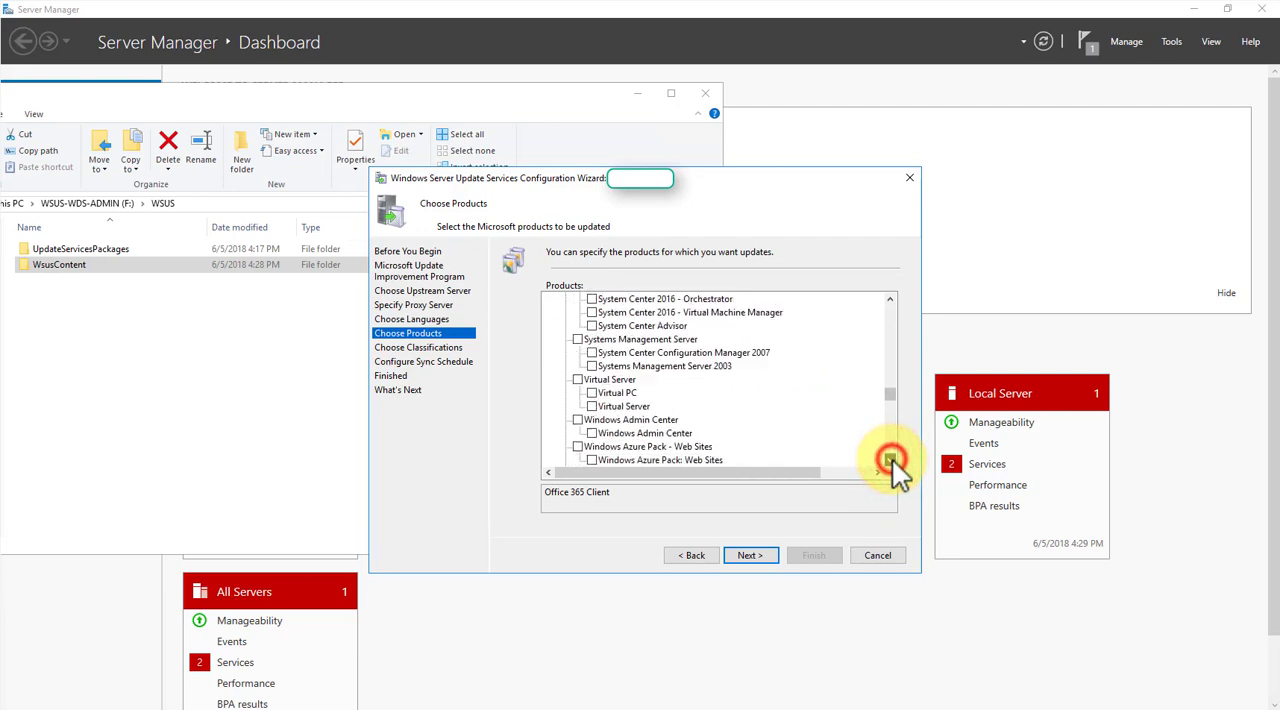
pyautogui.click(890, 459)
pyautogui.click(890, 459)
pyautogui.click(890, 459)
pyautogui.click(890, 459)
pyautogui.click(890, 459)
pyautogui.click(890, 459)
pyautogui.click(890, 459)
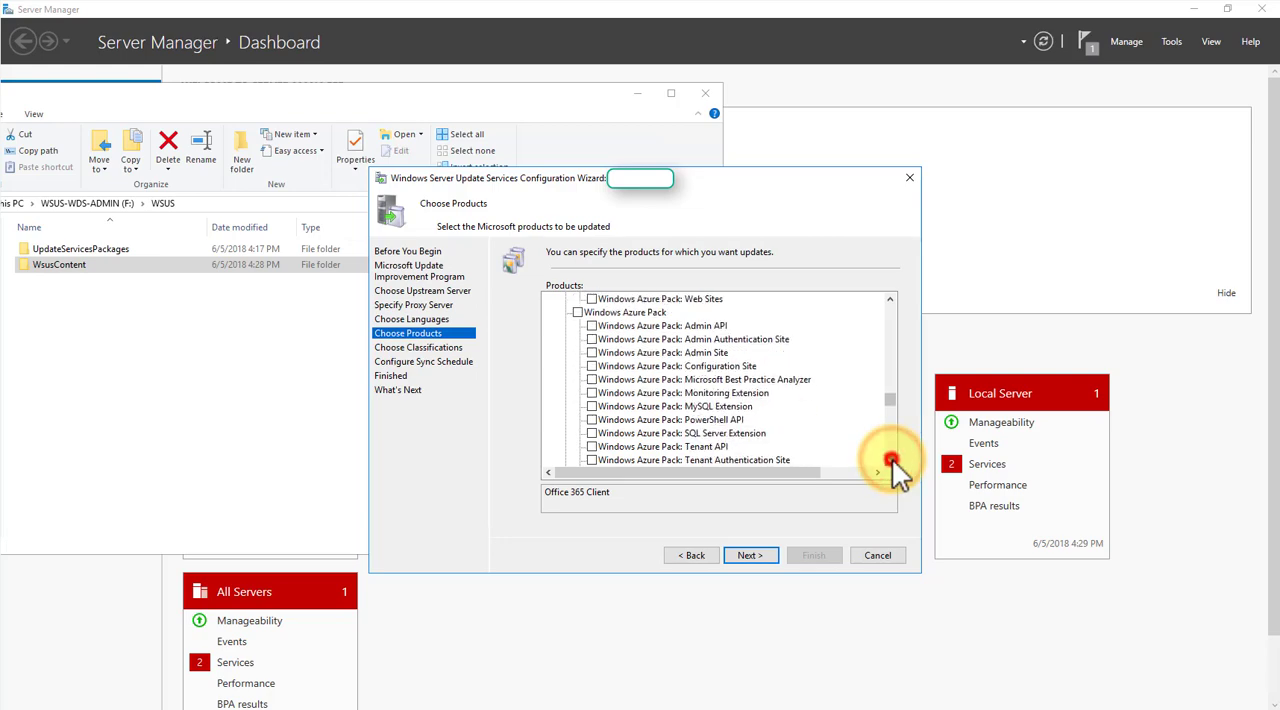
pyautogui.click(890, 459)
pyautogui.click(890, 459)
pyautogui.click(890, 459)
pyautogui.click(890, 459)
pyautogui.click(890, 459)
pyautogui.click(890, 459)
pyautogui.click(890, 459)
pyautogui.click(890, 459)
pyautogui.click(890, 459)
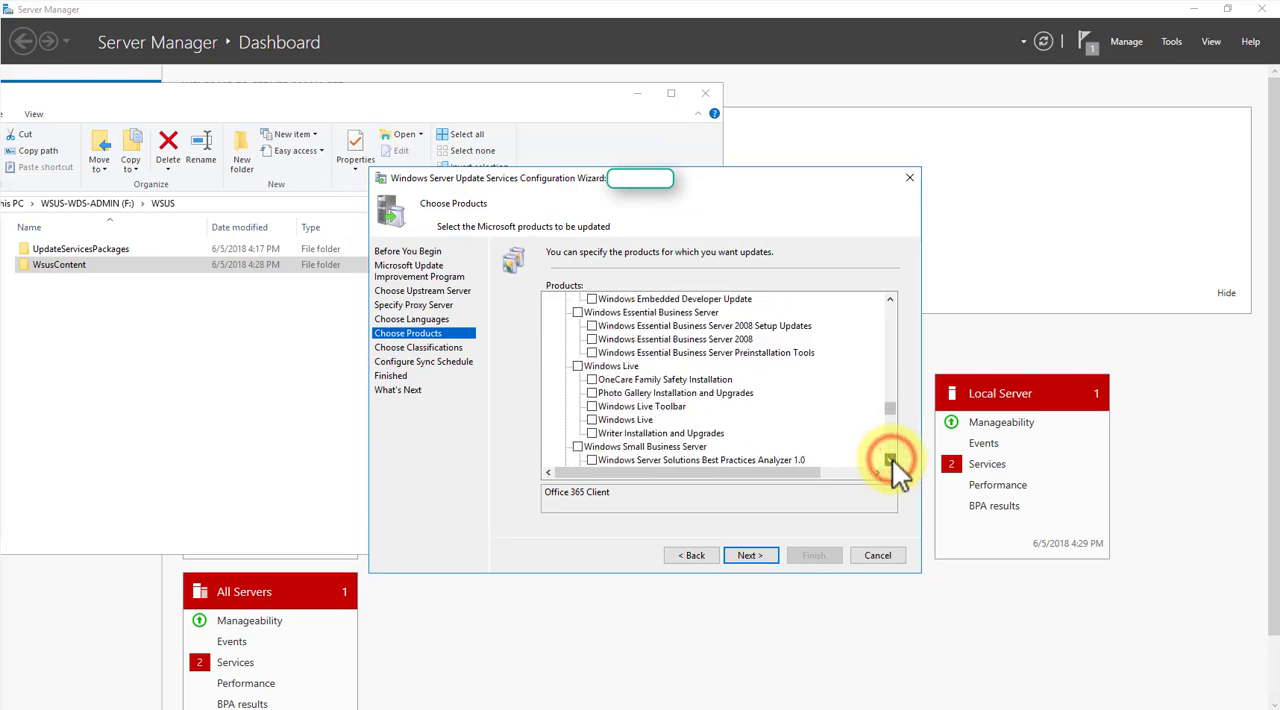
pyautogui.click(890, 459)
pyautogui.click(890, 459)
pyautogui.click(890, 459)
pyautogui.click(890, 459)
pyautogui.click(890, 459)
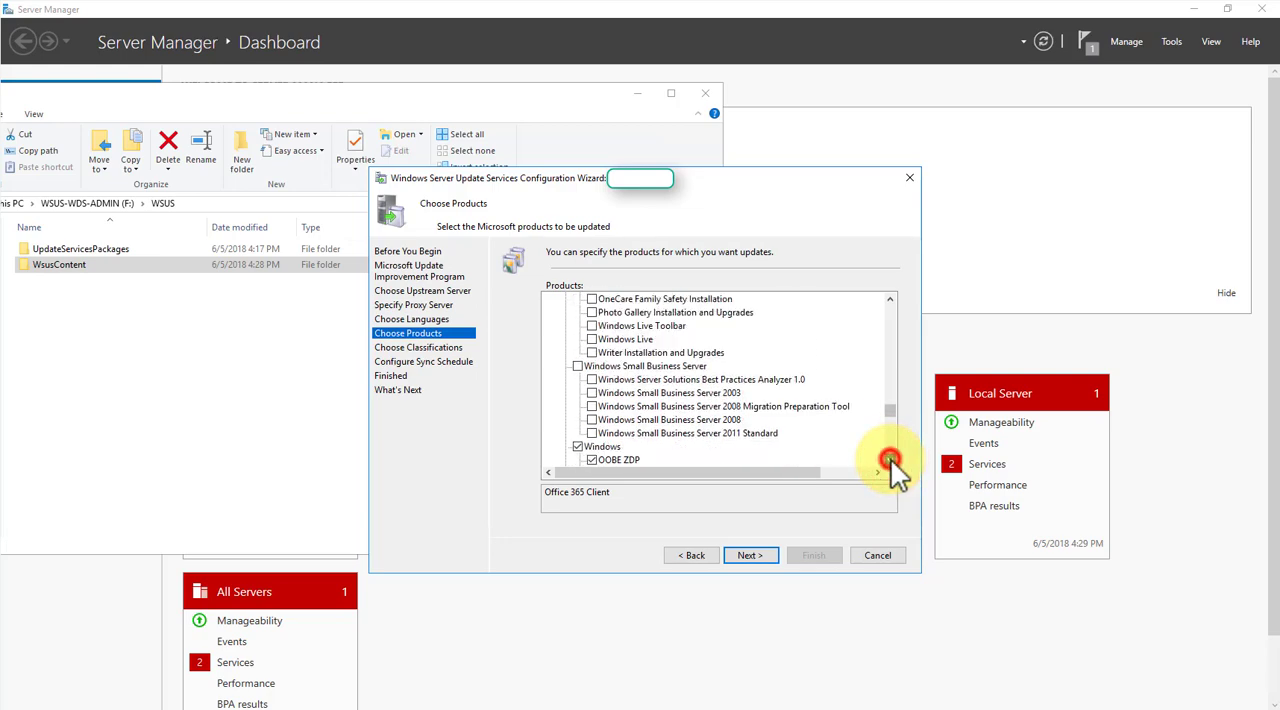
pyautogui.click(890, 459)
pyautogui.click(890, 459)
pyautogui.click(890, 459)
pyautogui.click(890, 459)
pyautogui.click(890, 459)
pyautogui.click(890, 459)
pyautogui.click(890, 459)
pyautogui.click(890, 459)
pyautogui.click(890, 459)
pyautogui.click(890, 459)
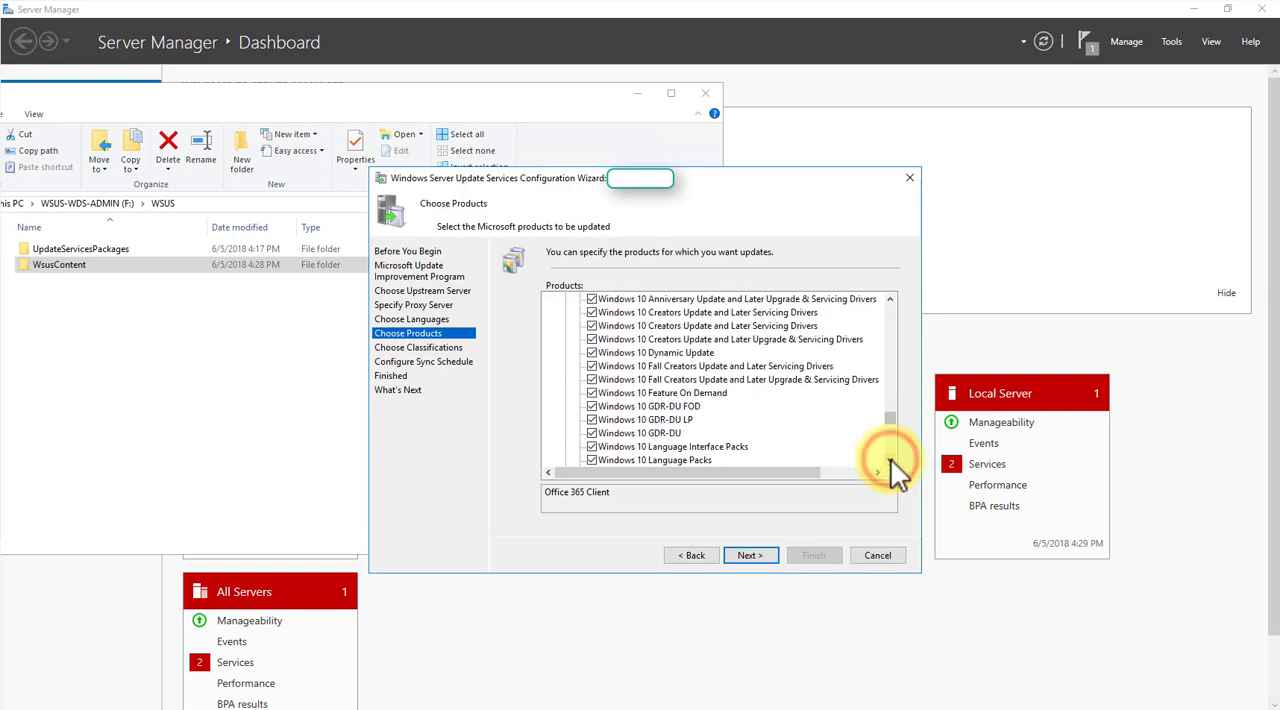
pyautogui.click(890, 459)
pyautogui.click(890, 459)
pyautogui.click(890, 459)
pyautogui.click(890, 459)
pyautogui.click(890, 459)
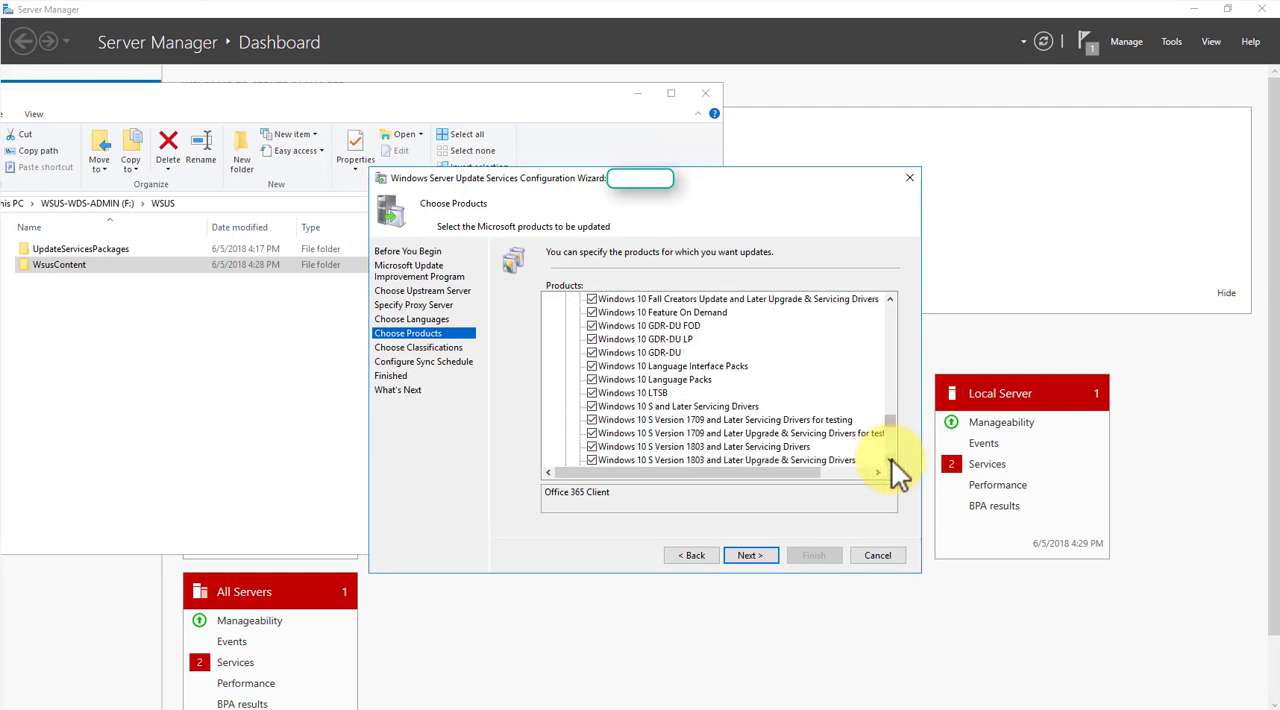
pyautogui.click(891, 458)
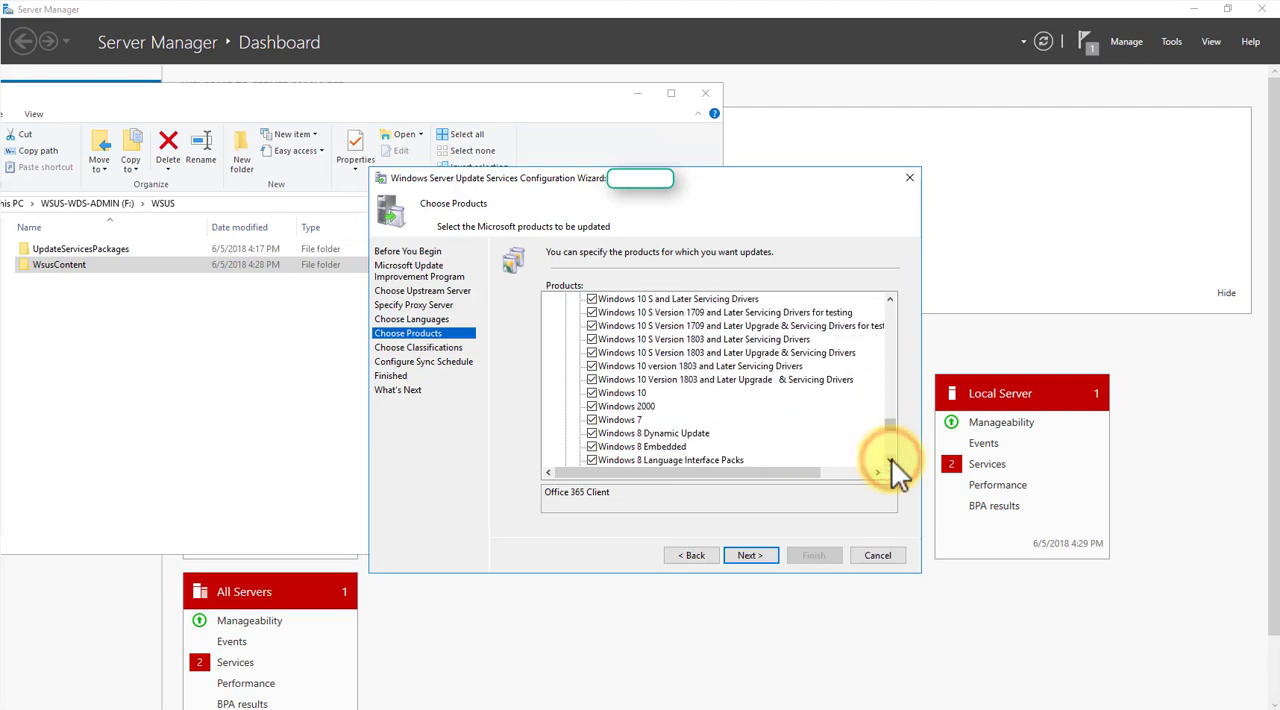
# - Exclude all Windows XP and Windows Vista entries and Windows Ultimate Extras from the products to update
pyautogui.moveTo(891, 458); pyautogui.dragTo(891, 458)
pyautogui.click(591, 392)
pyautogui.click(591, 379)
pyautogui.click(591, 366)
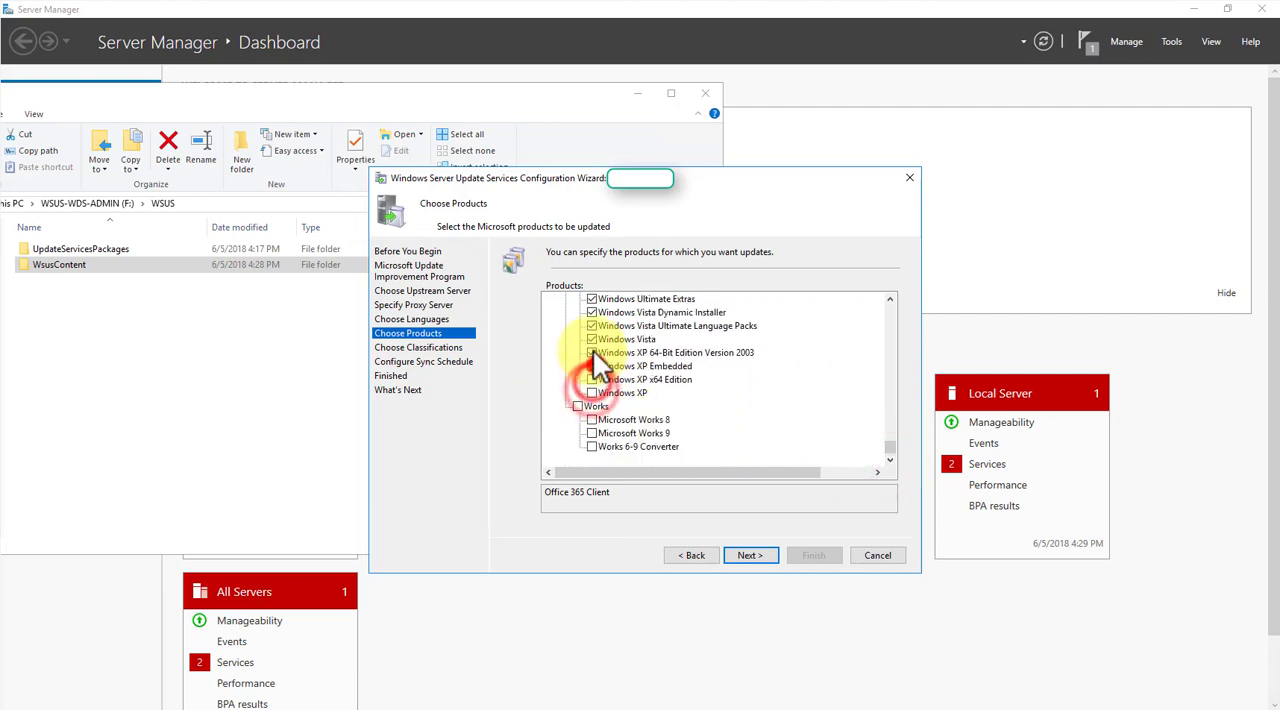
pyautogui.click(591, 352)
pyautogui.click(591, 339)
pyautogui.click(591, 325)
pyautogui.click(591, 312)
pyautogui.click(591, 299)
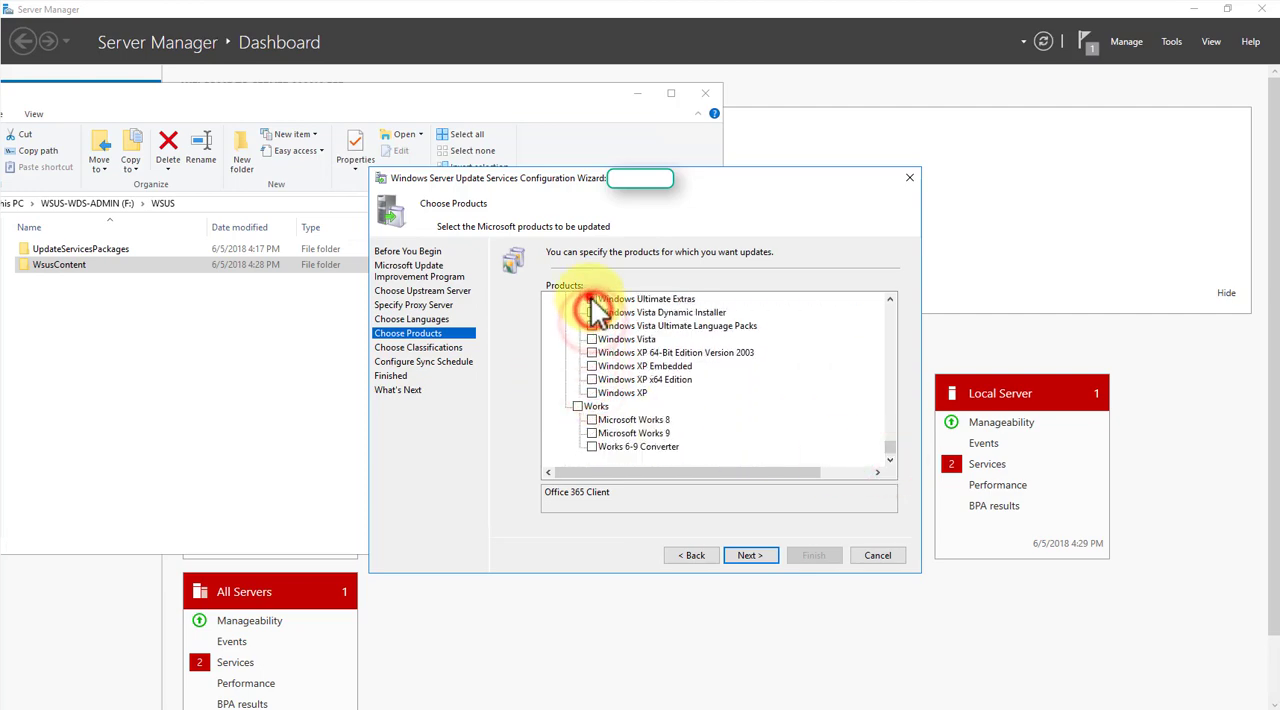
# - Exclude both Windows Server 2016 entries, Windows Server Drivers, the Server Manager WSUS Dynamic Installer, and Windows Server Technical Preview Language Packs
pyautogui.moveTo(888, 298); pyautogui.dragTo(888, 298)
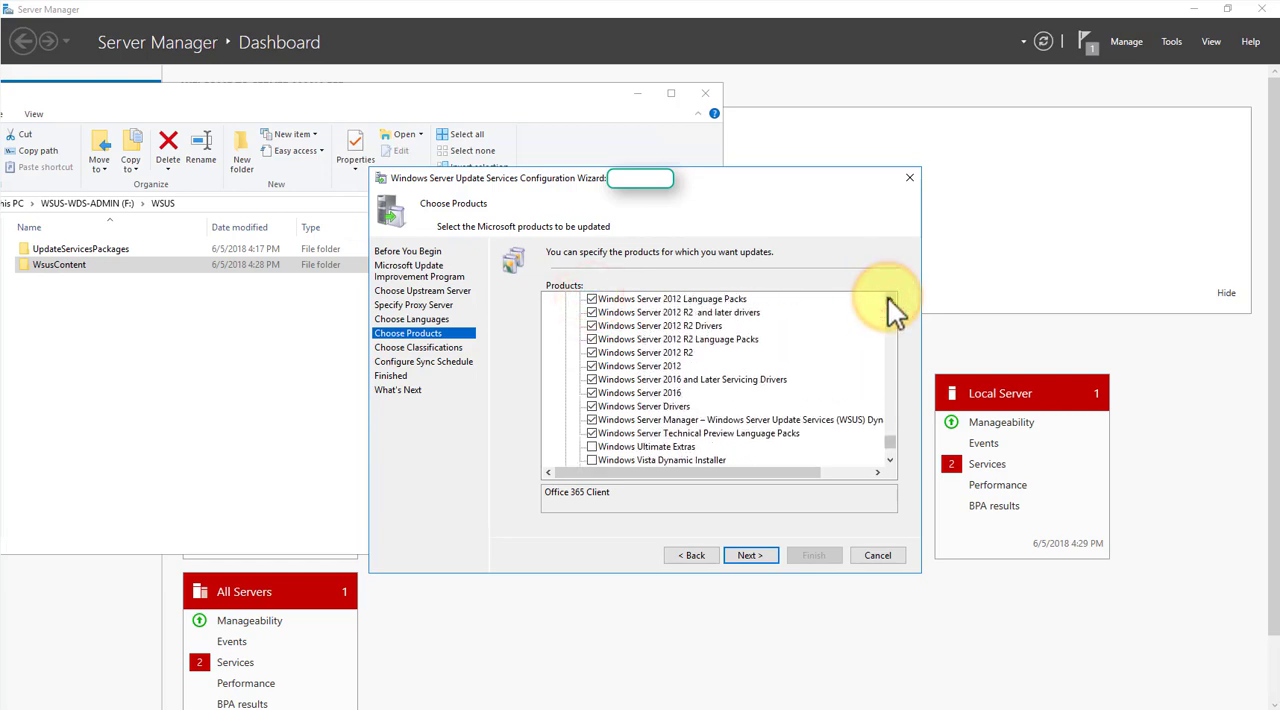
pyautogui.click(592, 433)
pyautogui.click(592, 420)
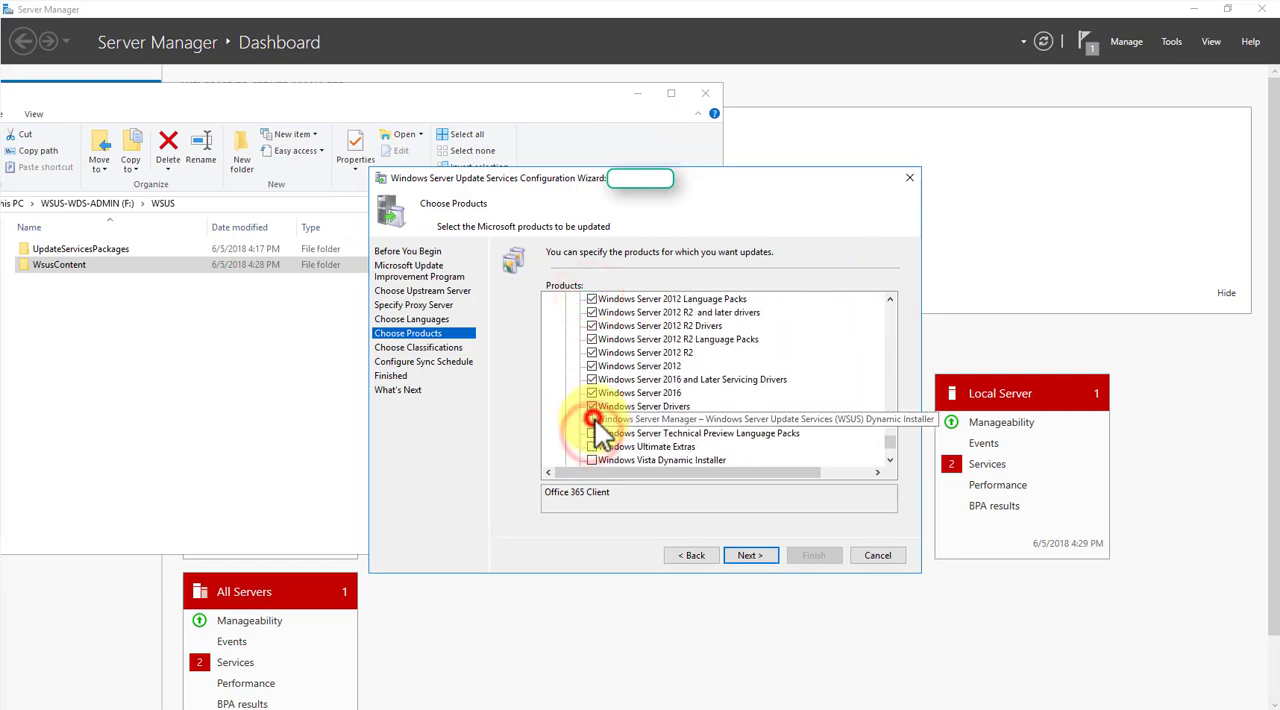
pyautogui.click(592, 406)
pyautogui.click(592, 393)
pyautogui.click(592, 379)
# - Exclude all Windows Server 2012 and 2012 R2 entries, including their drivers and language packs, from the products to update
pyautogui.click(592, 366)
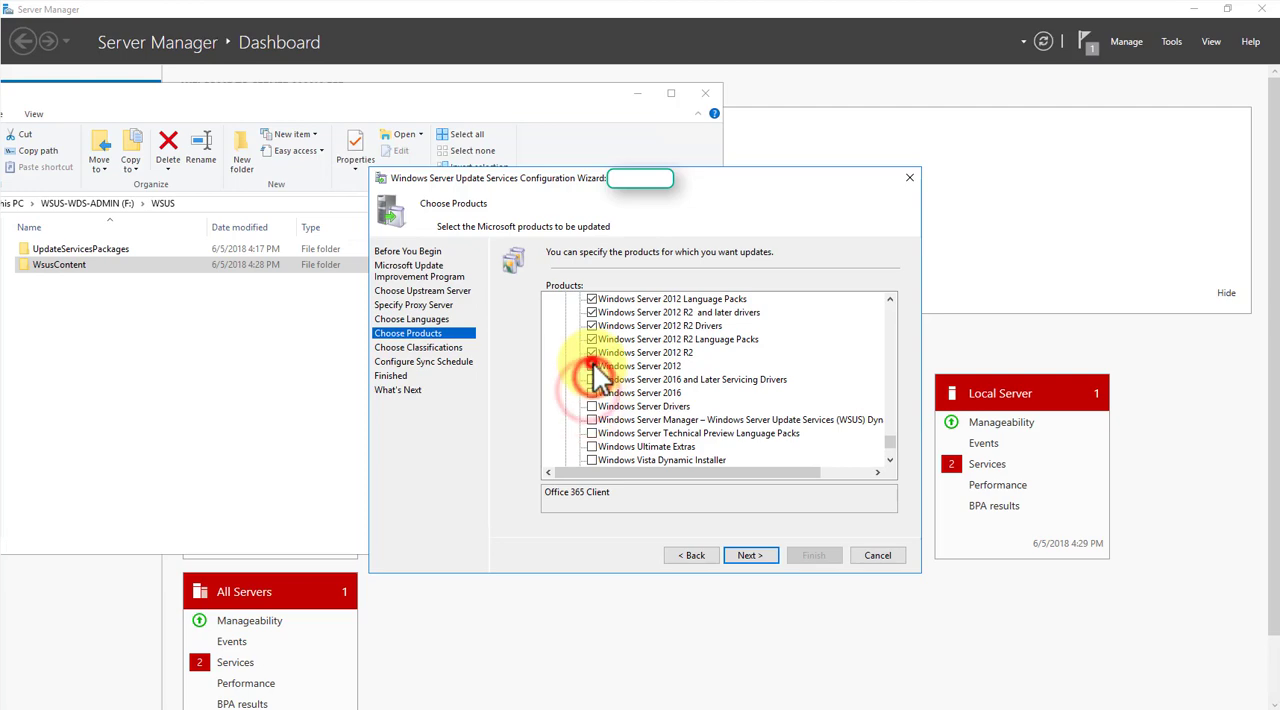
pyautogui.click(592, 352)
pyautogui.click(592, 339)
pyautogui.click(592, 325)
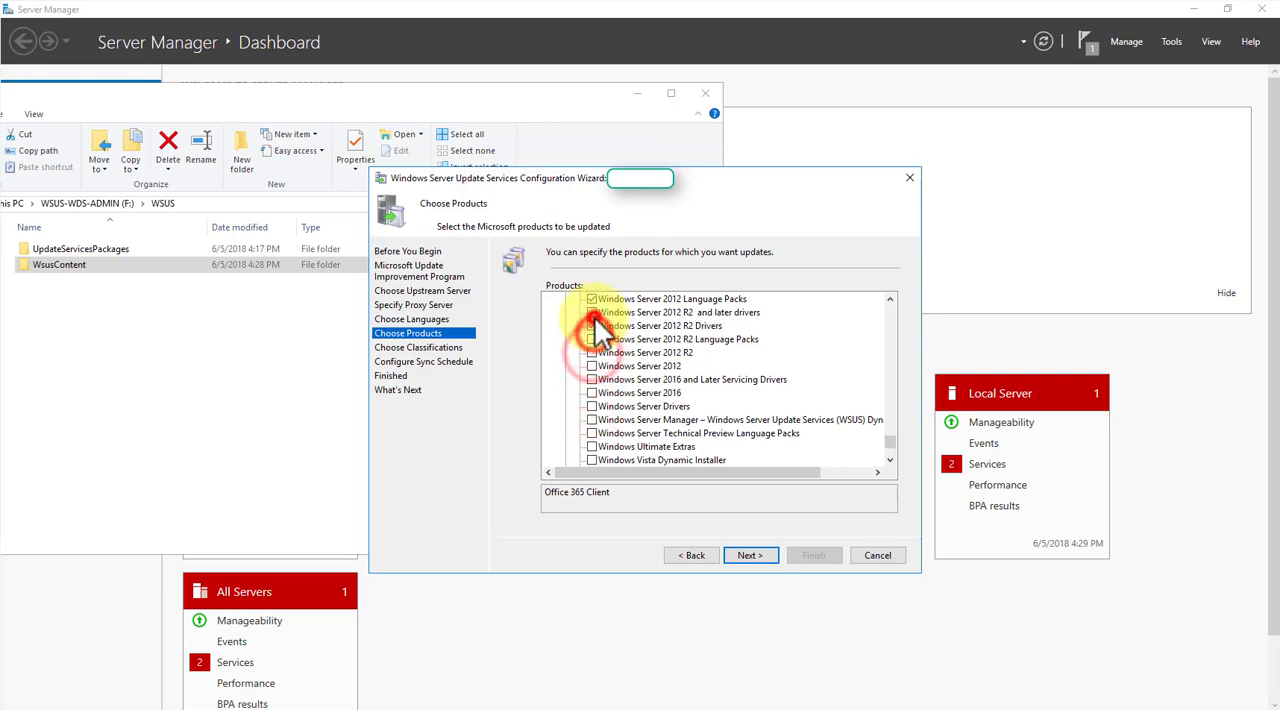
pyautogui.click(592, 312)
pyautogui.scroll(3, 719, 407)
pyautogui.click(592, 420)
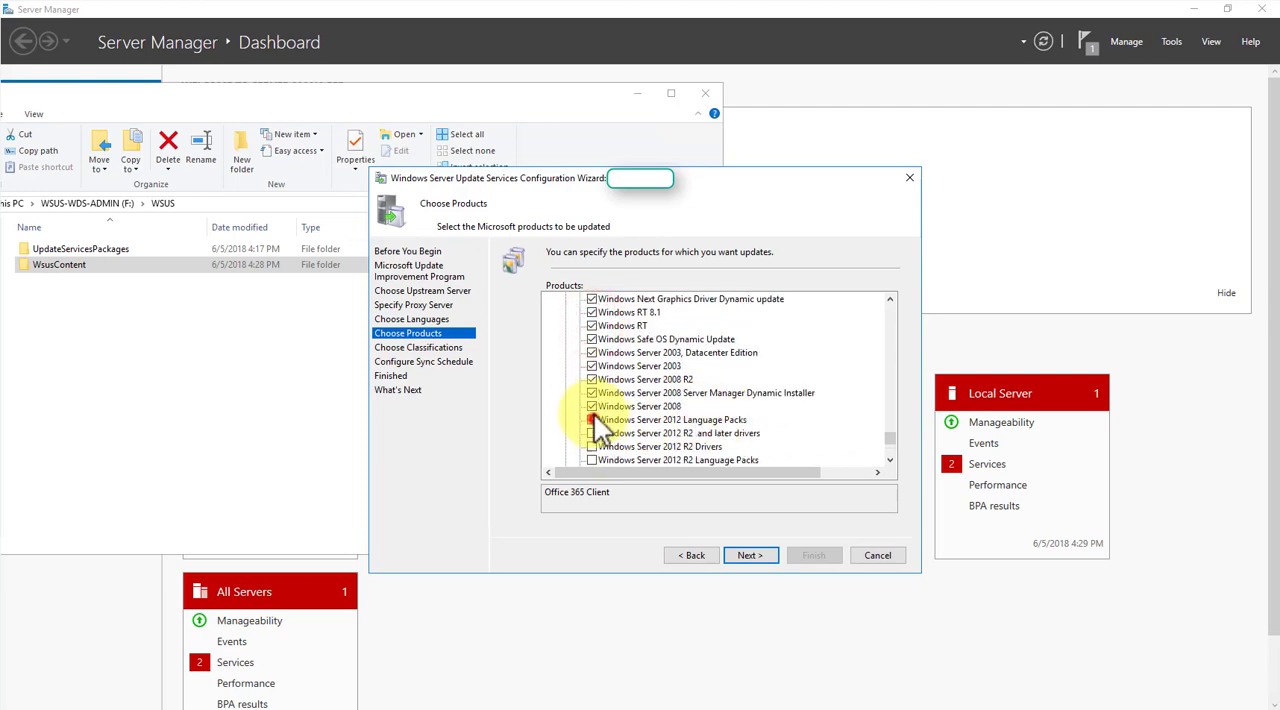
# - Exclude all Windows Server 2008 and Windows Server 2003 entries from the products to update
pyautogui.click(592, 393)
pyautogui.click(592, 379)
pyautogui.click(592, 366)
pyautogui.click(592, 352)
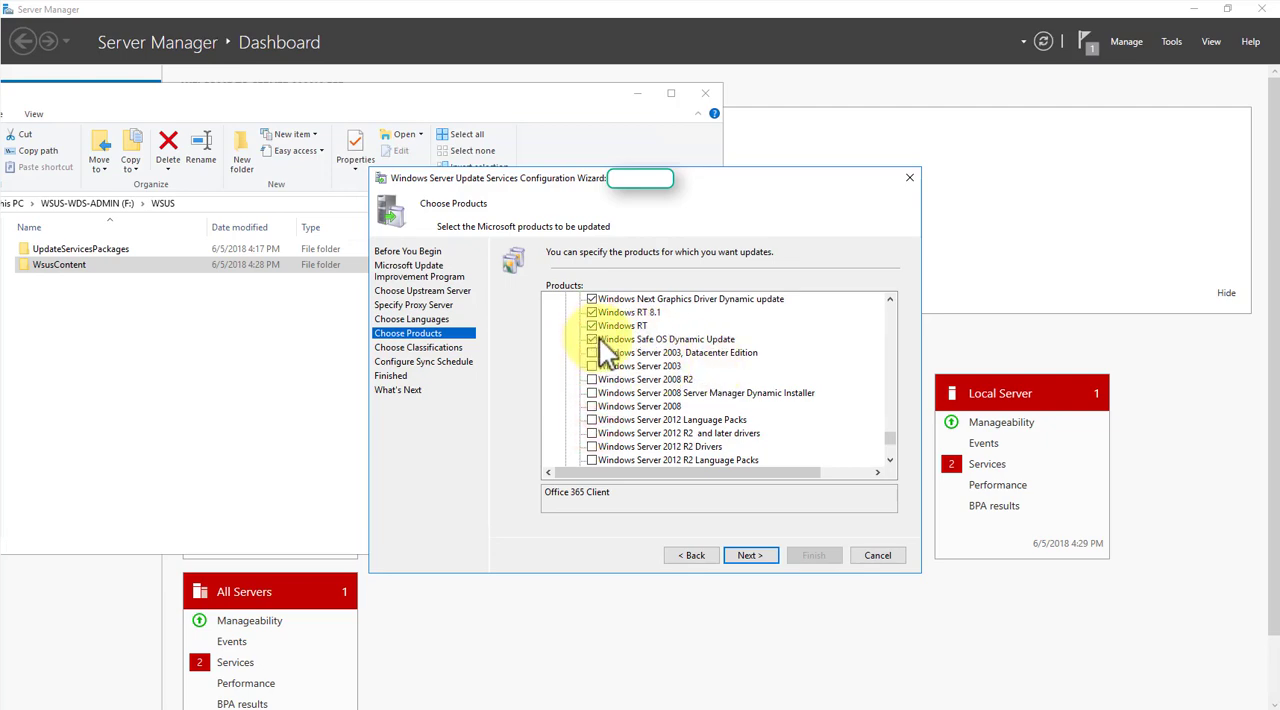
# - Exclude Windows Safe OS Dynamic Update, Windows RT, Windows RT 8.1, and Windows Next Graphics Driver Dynamic update from the products
pyautogui.click(888, 296)
pyautogui.click(888, 295)
pyautogui.click(888, 294)
pyautogui.click(888, 294)
pyautogui.click(888, 294)
pyautogui.click(888, 294)
pyautogui.click(888, 294)
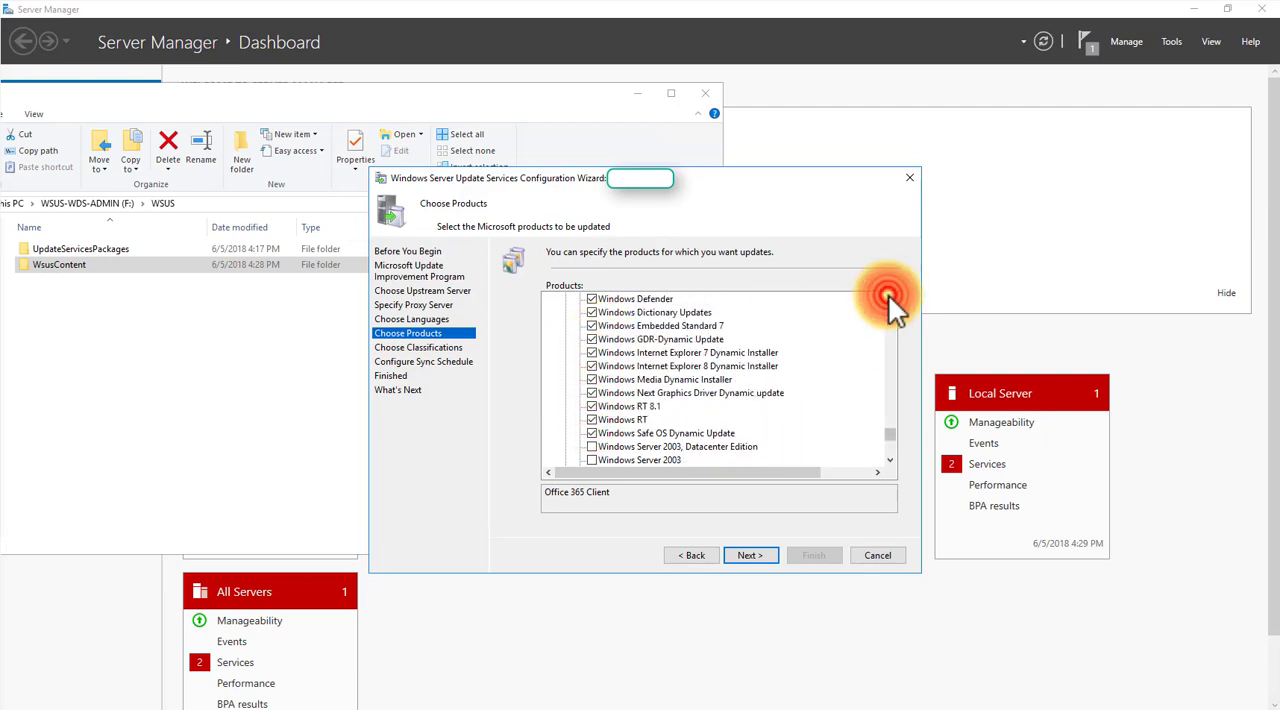
pyautogui.click(672, 433)
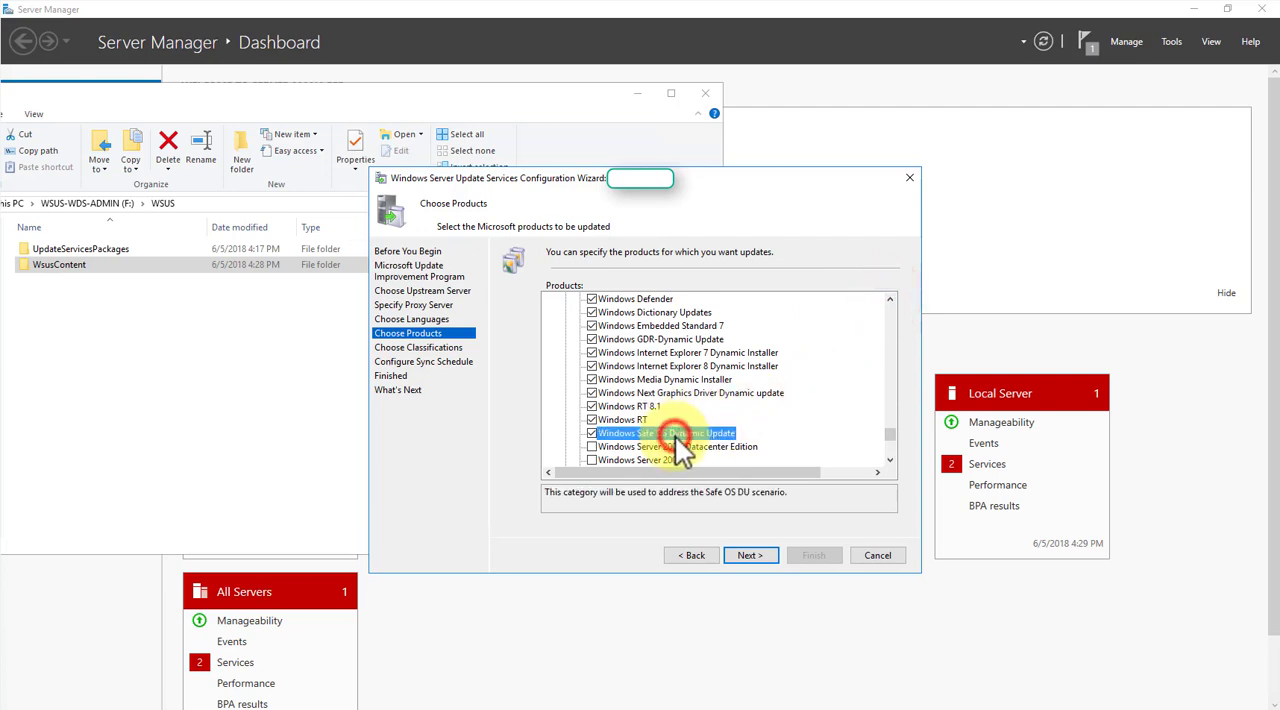
pyautogui.click(591, 446)
pyautogui.click(591, 433)
pyautogui.click(591, 419)
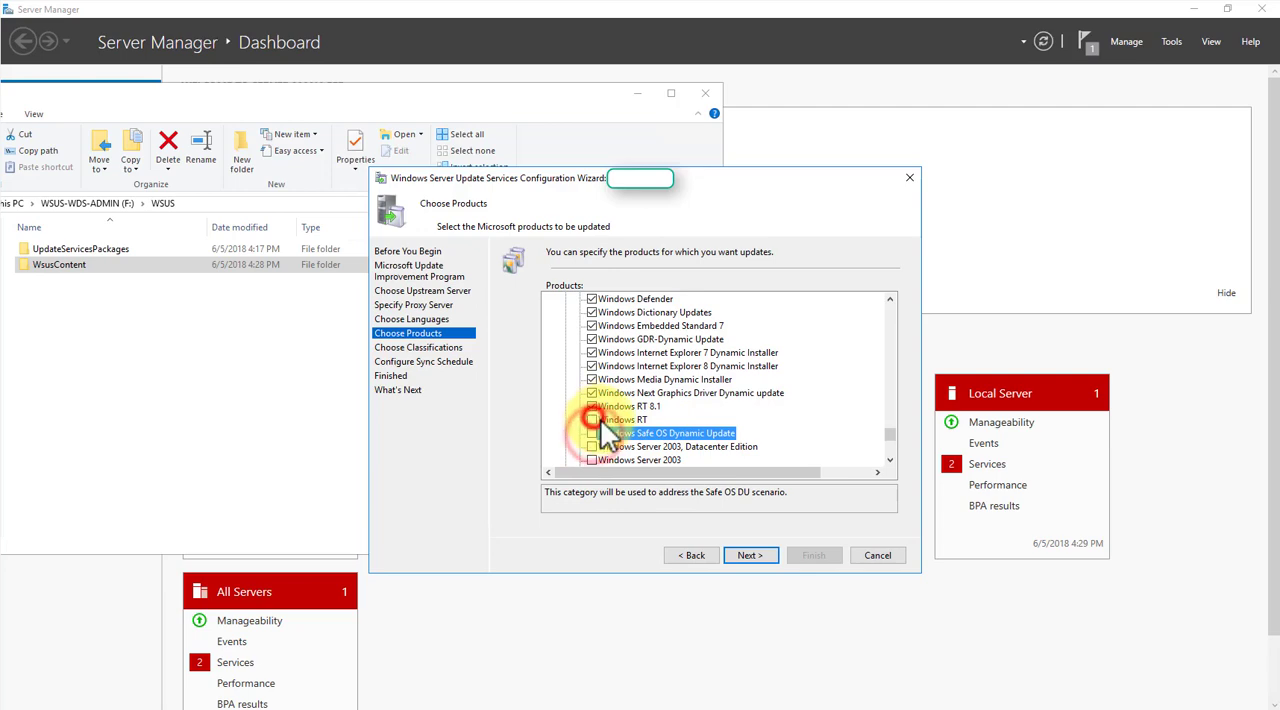
pyautogui.click(591, 406)
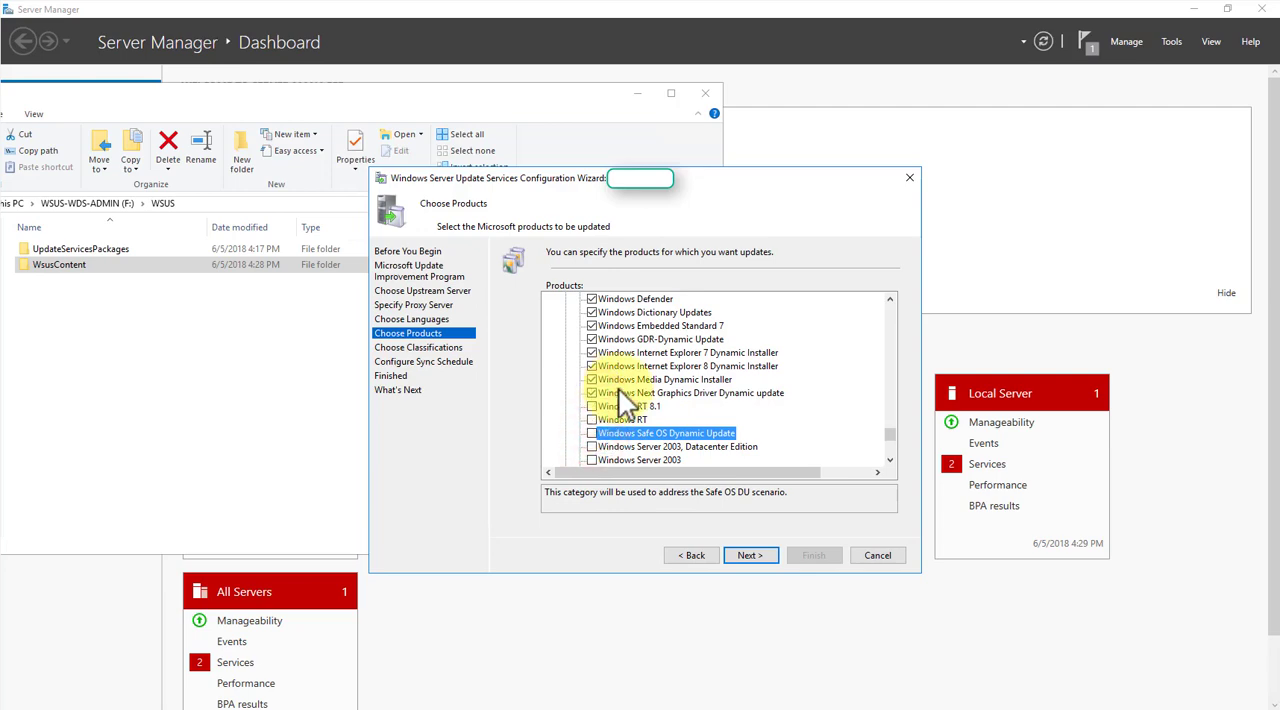
pyautogui.click(653, 393)
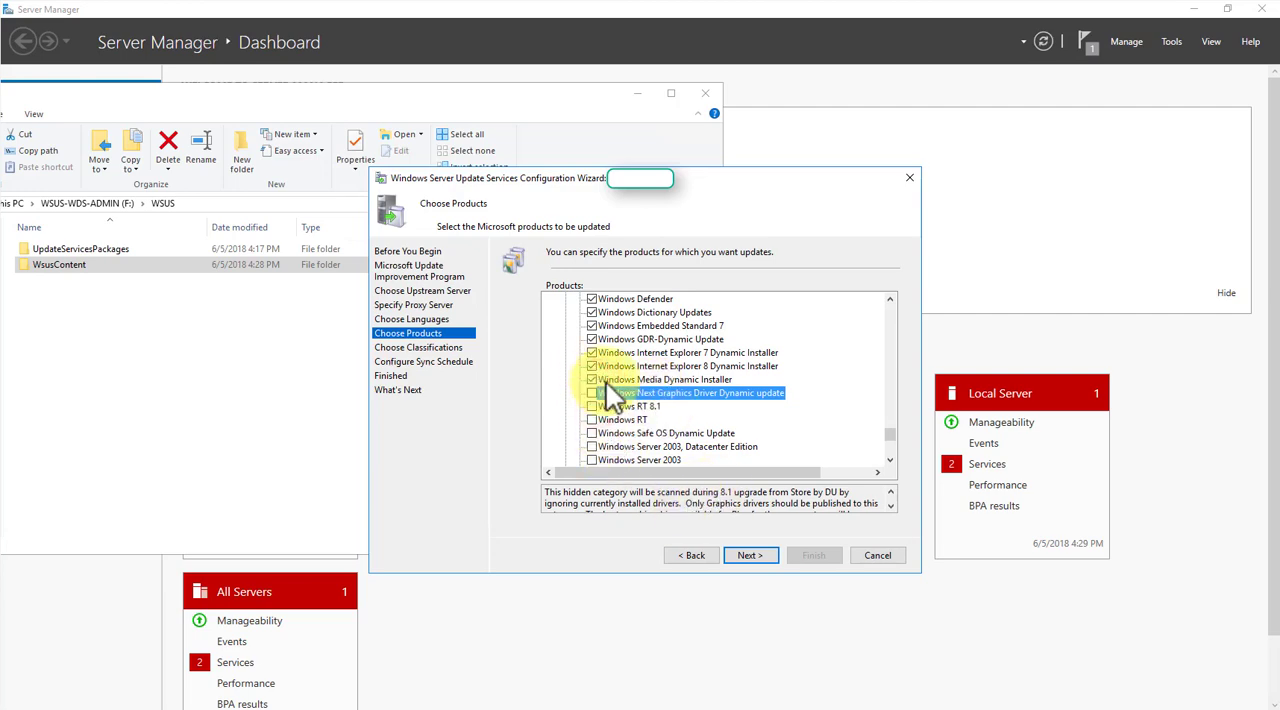
# - Exclude the Internet Explorer 7 and 8 Dynamic Installers and Windows Embedded Standard 7, and read the descriptions of neighbouring Windows entries
pyautogui.click(666, 380)
pyautogui.click(890, 299)
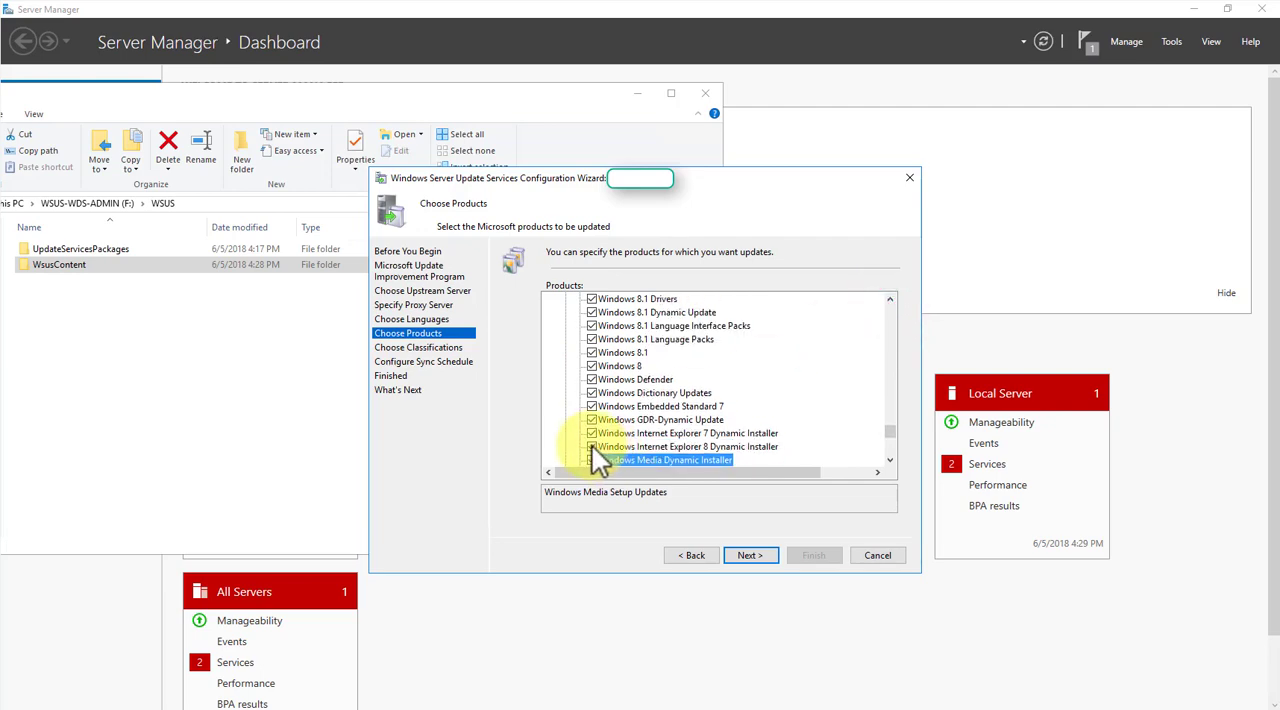
pyautogui.click(591, 433)
pyautogui.click(628, 420)
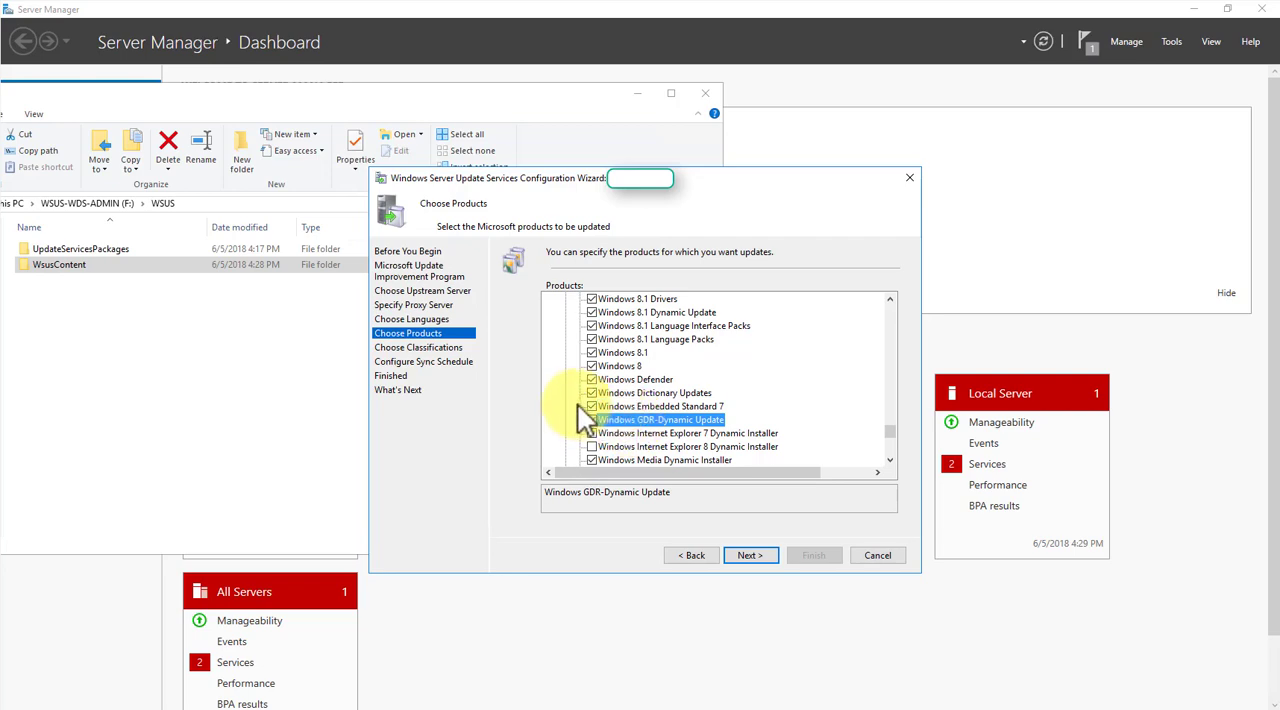
pyautogui.click(592, 407)
pyautogui.click(592, 407)
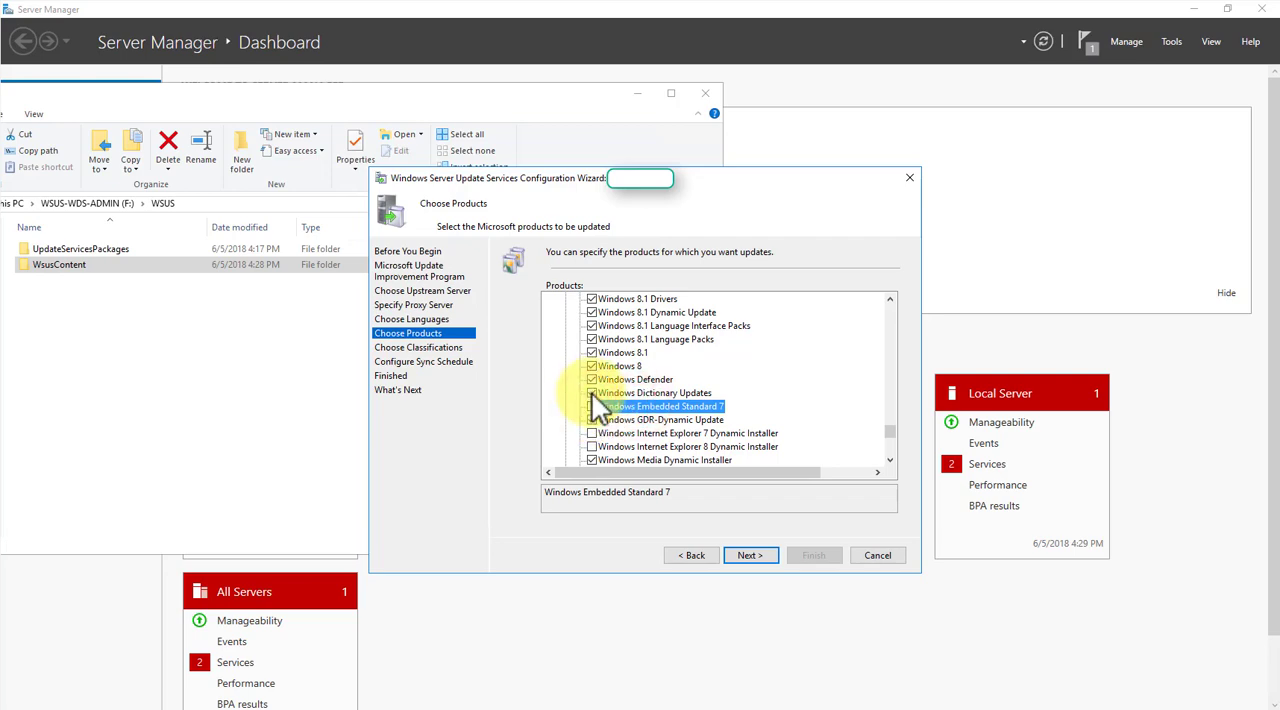
pyautogui.click(618, 393)
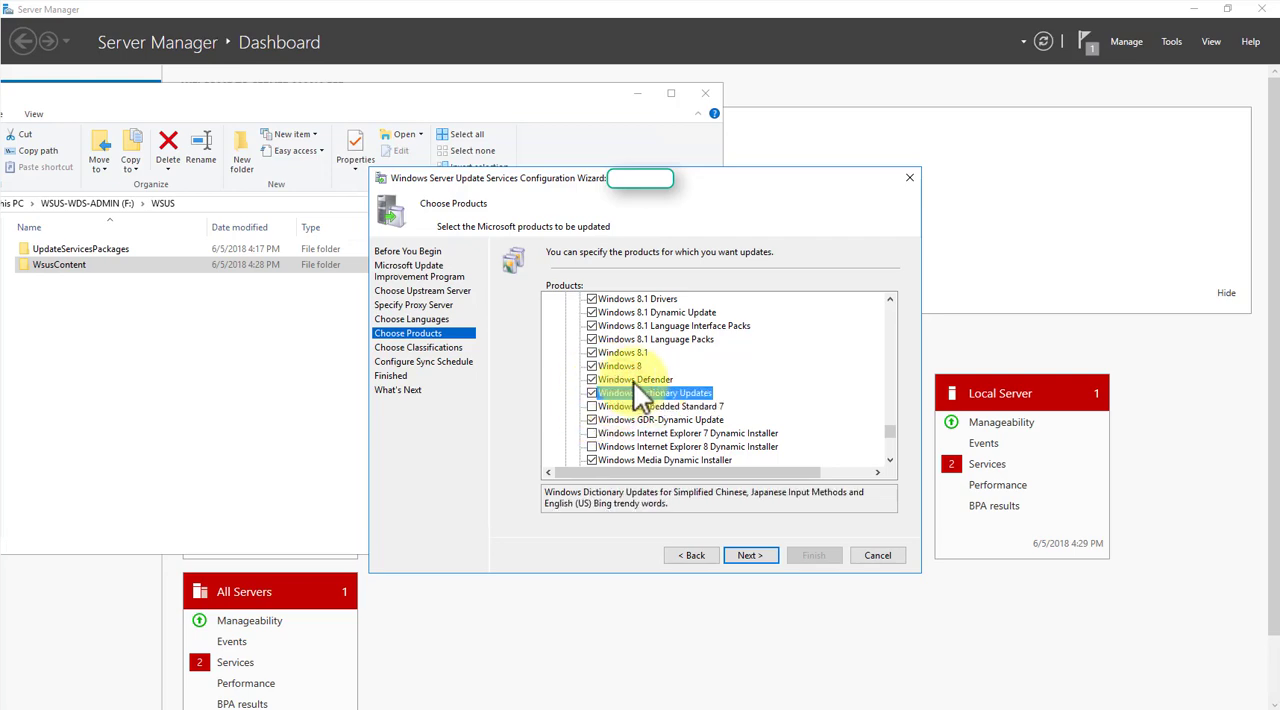
pyautogui.click(633, 380)
# - Exclude Windows 8, the Windows 8.1 drivers, dynamic update and language packs, and the Windows 8 language packs from the products to update
pyautogui.click(890, 299)
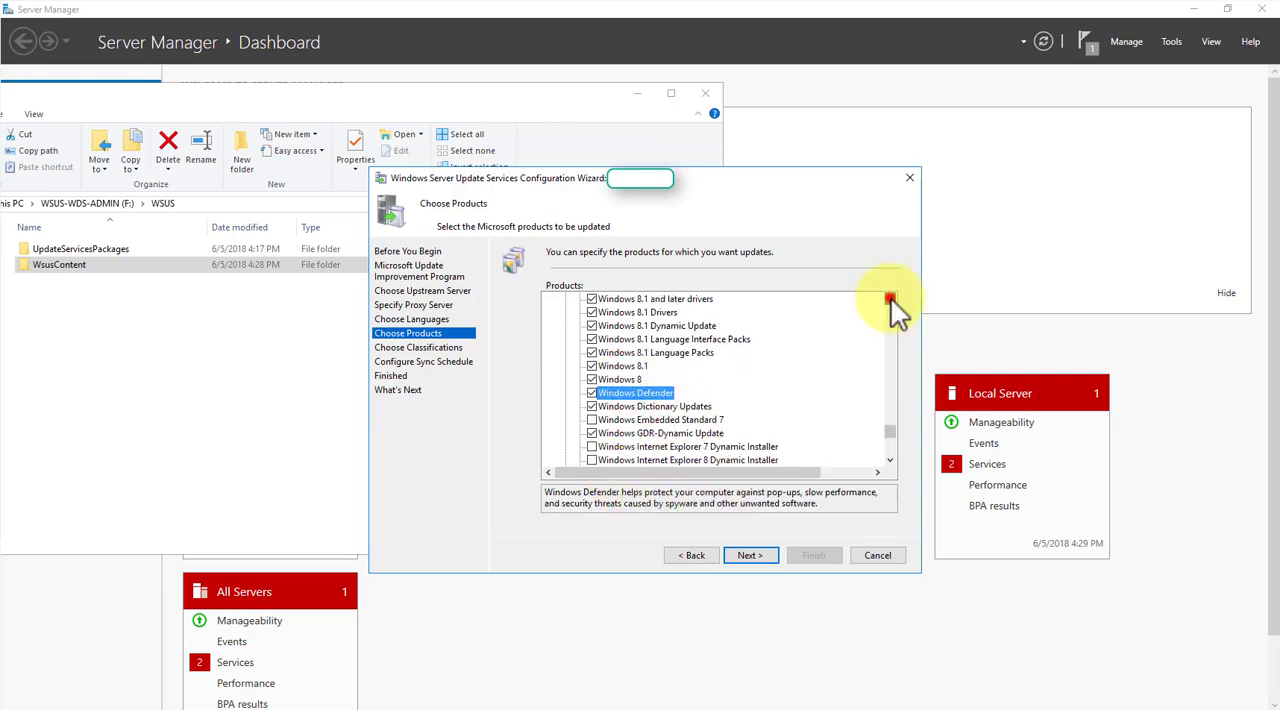
pyautogui.click(890, 299)
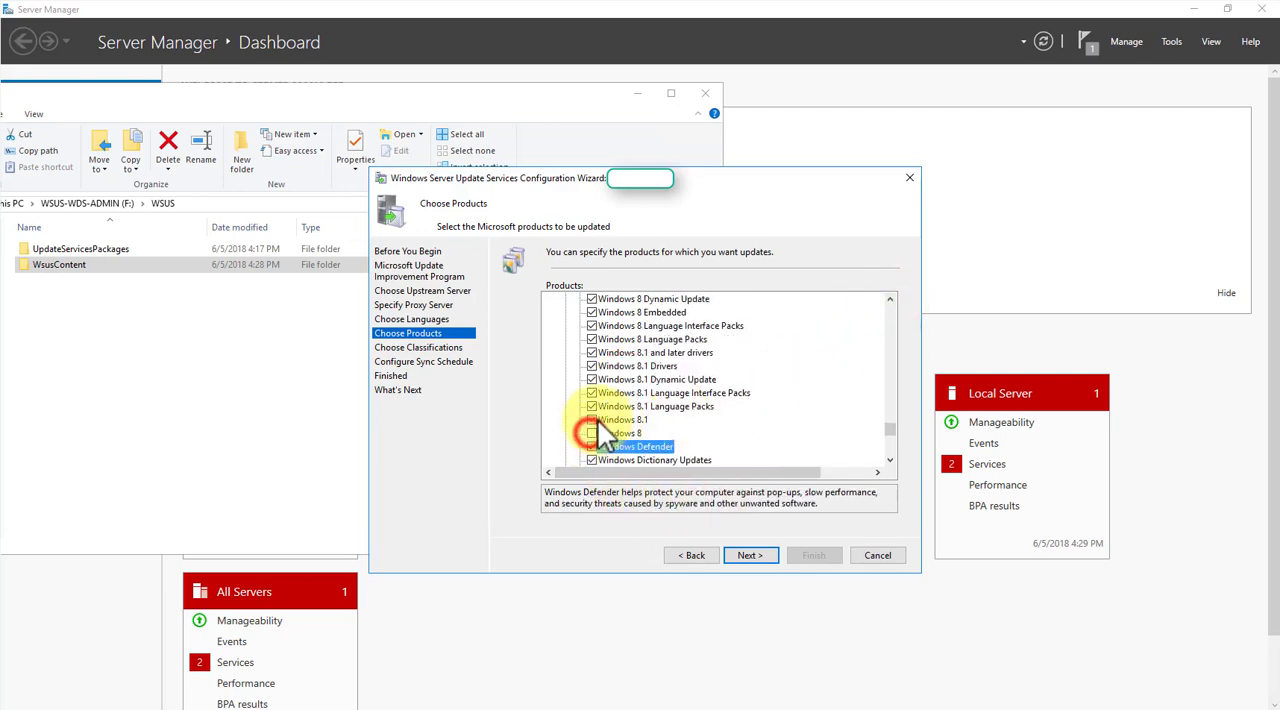
pyautogui.click(597, 419)
pyautogui.click(592, 406)
pyautogui.click(592, 392)
pyautogui.click(592, 379)
pyautogui.click(592, 366)
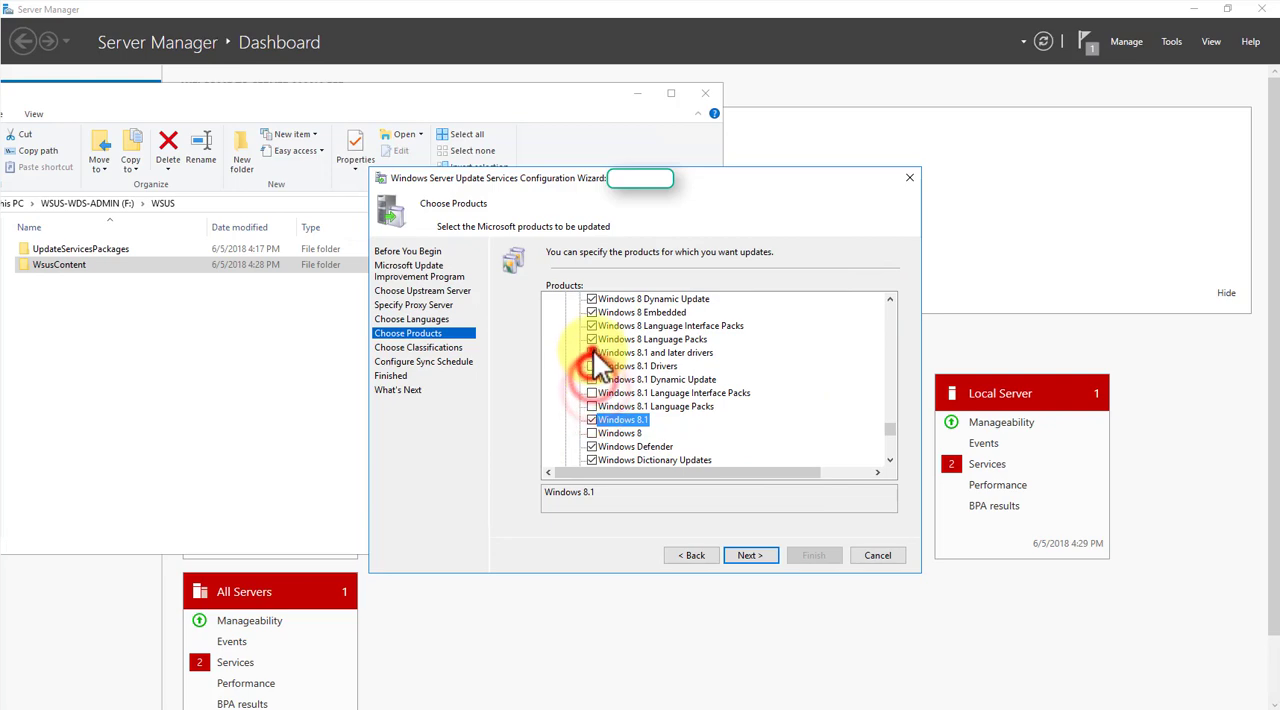
pyautogui.click(592, 353)
pyautogui.click(592, 339)
pyautogui.click(592, 326)
pyautogui.click(592, 339)
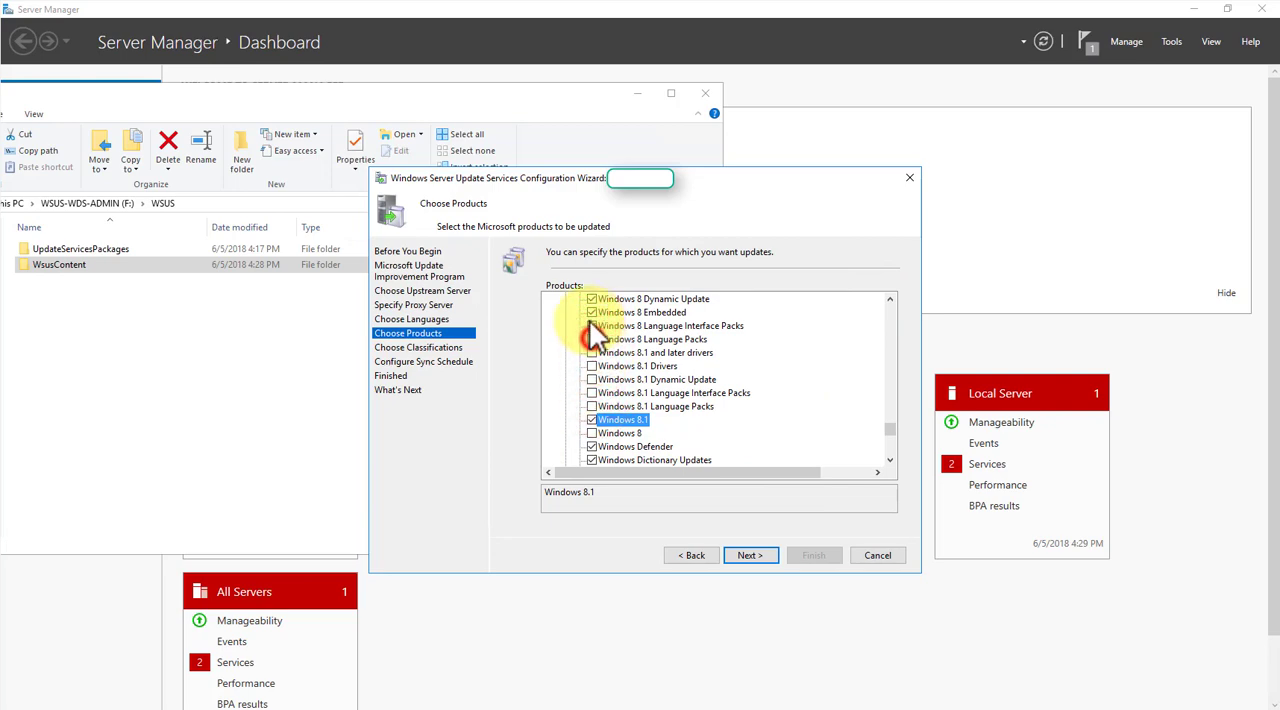
# - Exclude Windows 8 Embedded, Windows 8 Dynamic Update, Windows 7 and Windows 2000 from the products to update
pyautogui.click(890, 299)
pyautogui.click(890, 299)
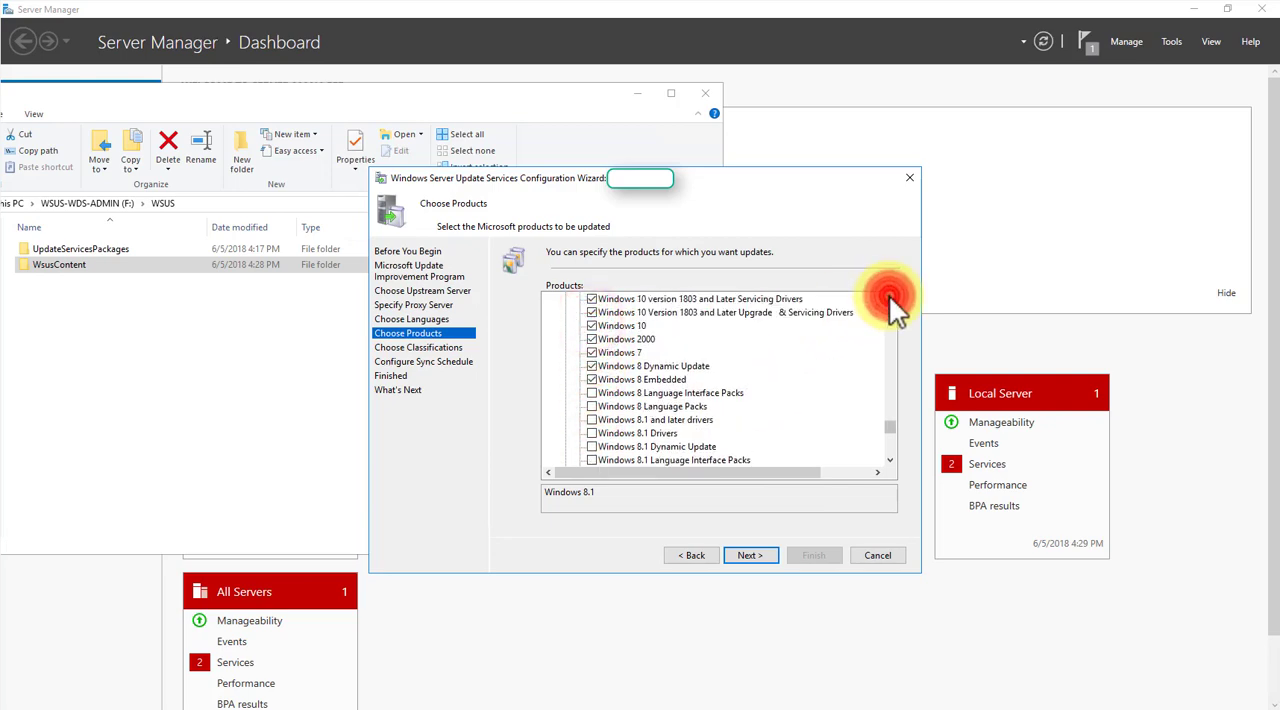
pyautogui.click(890, 299)
pyautogui.click(592, 419)
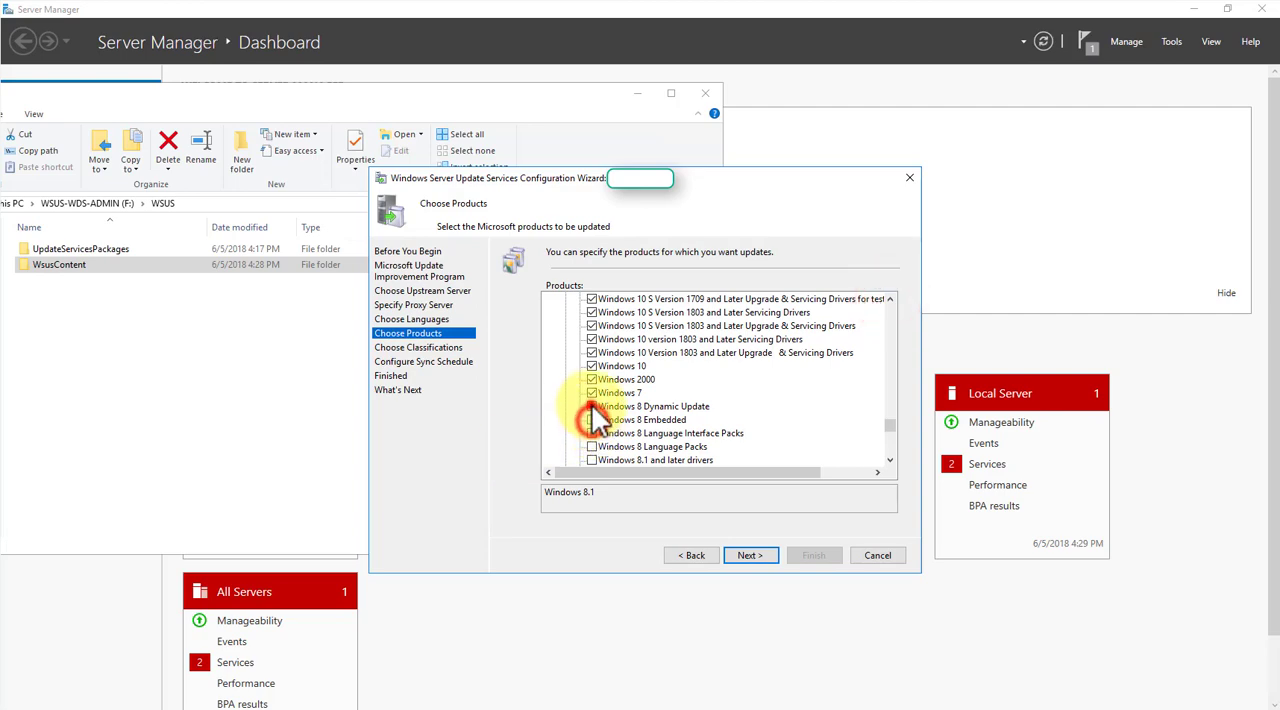
pyautogui.click(592, 406)
pyautogui.click(592, 392)
pyautogui.click(592, 379)
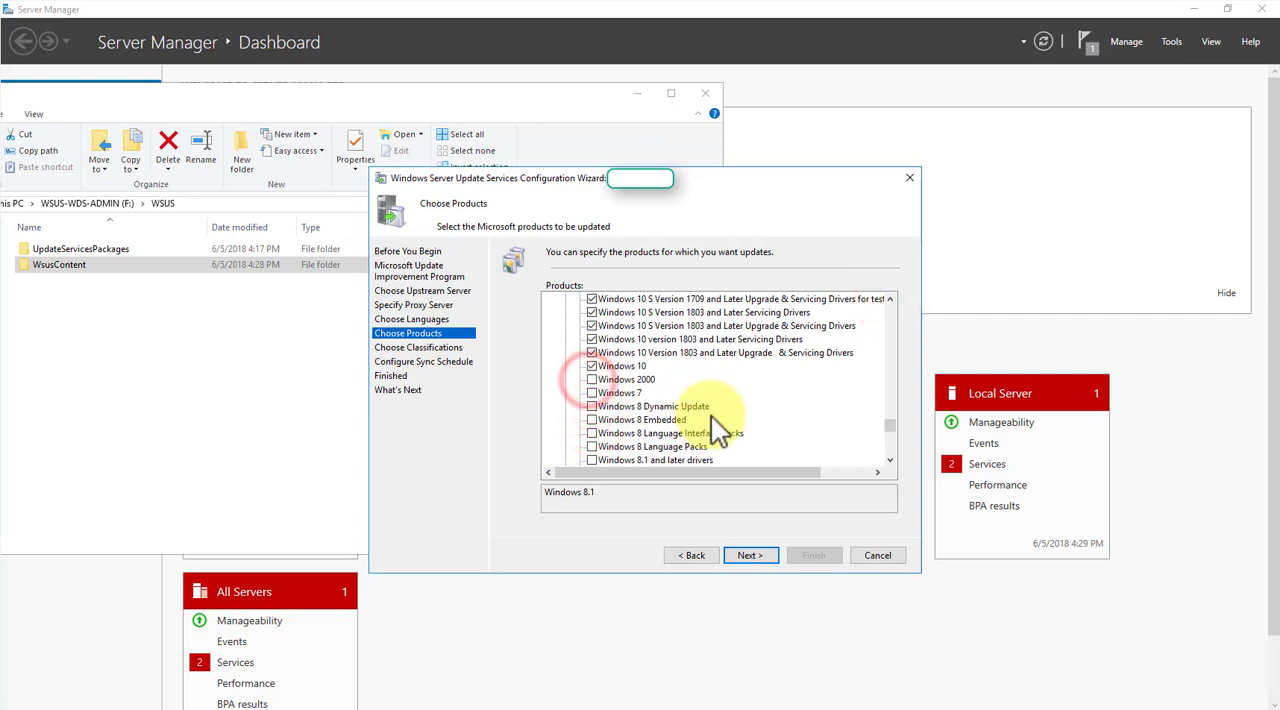
# - Exclude Windows 10 LTSB from the products to update
pyautogui.click(890, 298)
pyautogui.click(890, 298)
pyautogui.click(890, 298)
pyautogui.click(890, 298)
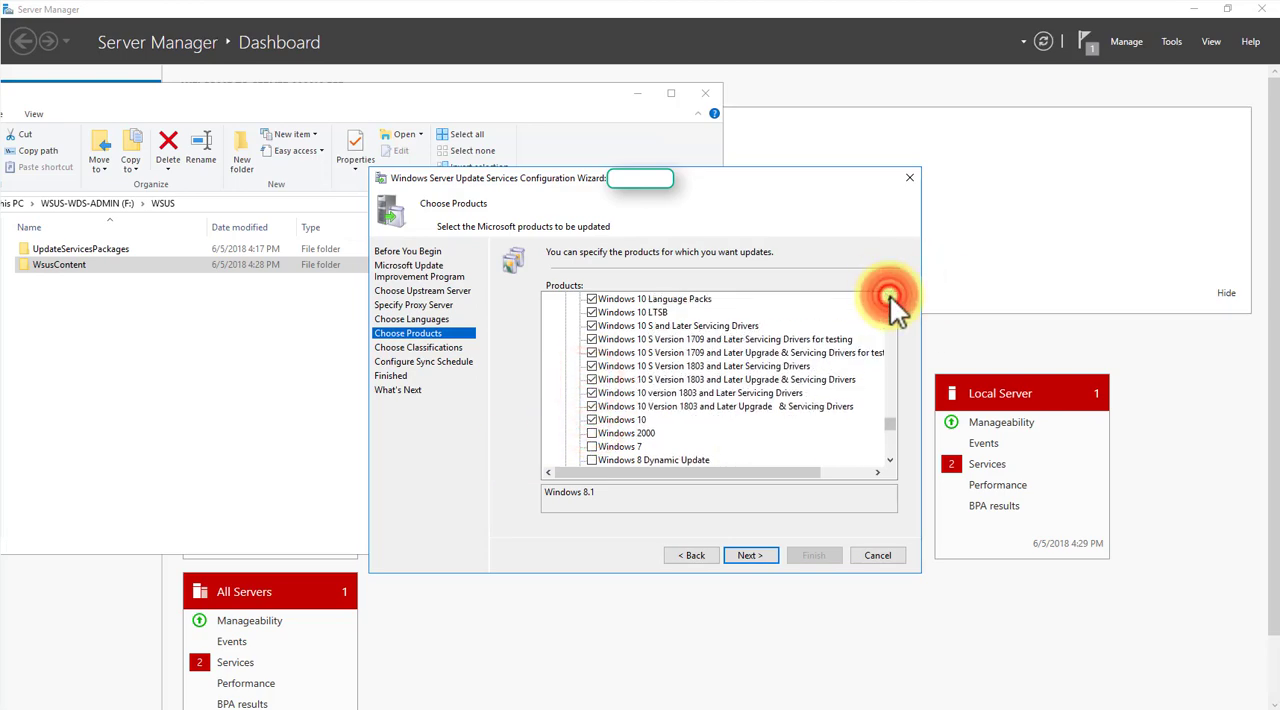
pyautogui.click(890, 298)
pyautogui.click(890, 298)
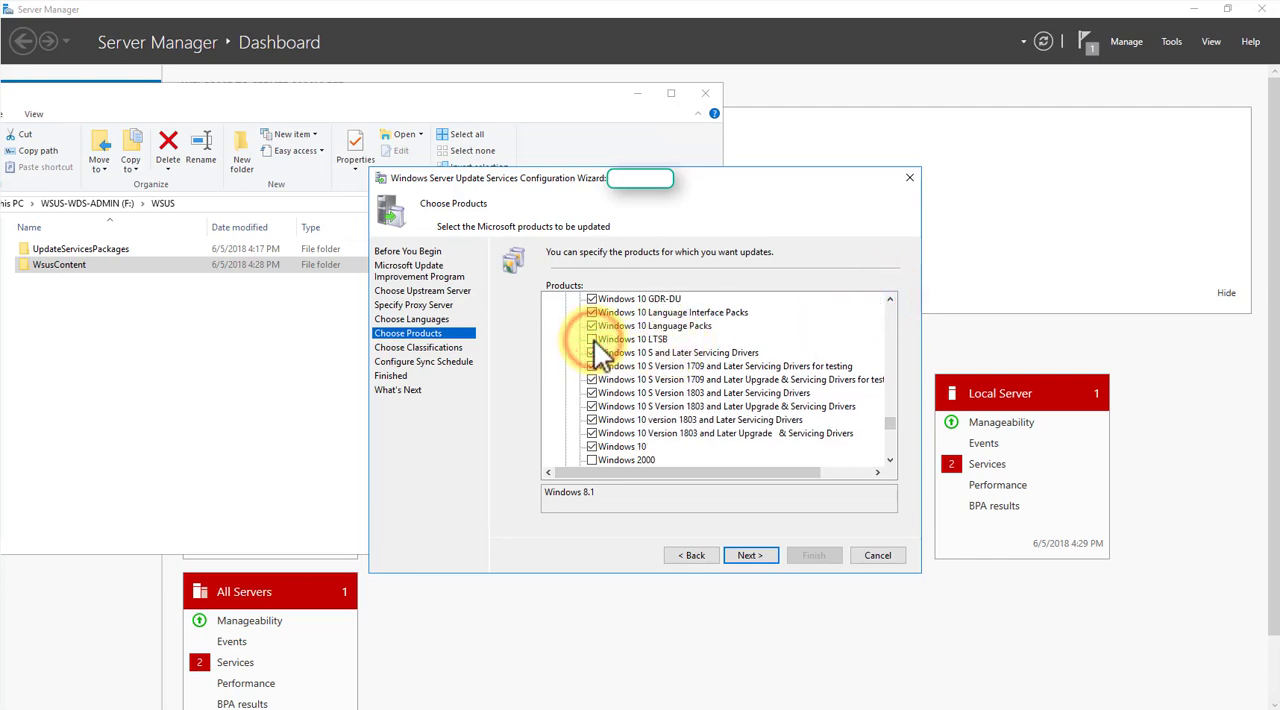
# - Review the remaining Windows 10 entries up to the start of the Windows group and read the description of OOBE ZDP
pyautogui.click(890, 298)
pyautogui.click(890, 298)
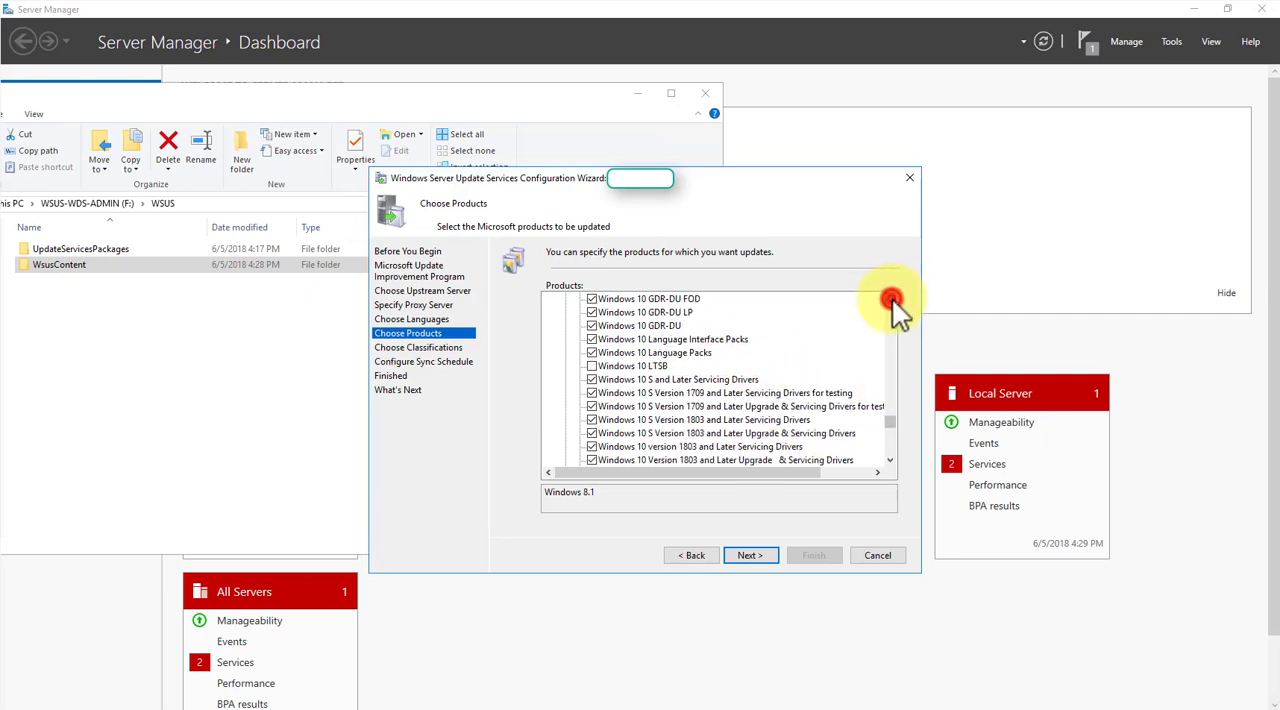
pyautogui.click(890, 298)
pyautogui.click(890, 298)
pyautogui.click(890, 298)
pyautogui.click(890, 298)
pyautogui.click(890, 298)
pyautogui.click(890, 298)
pyautogui.click(890, 298)
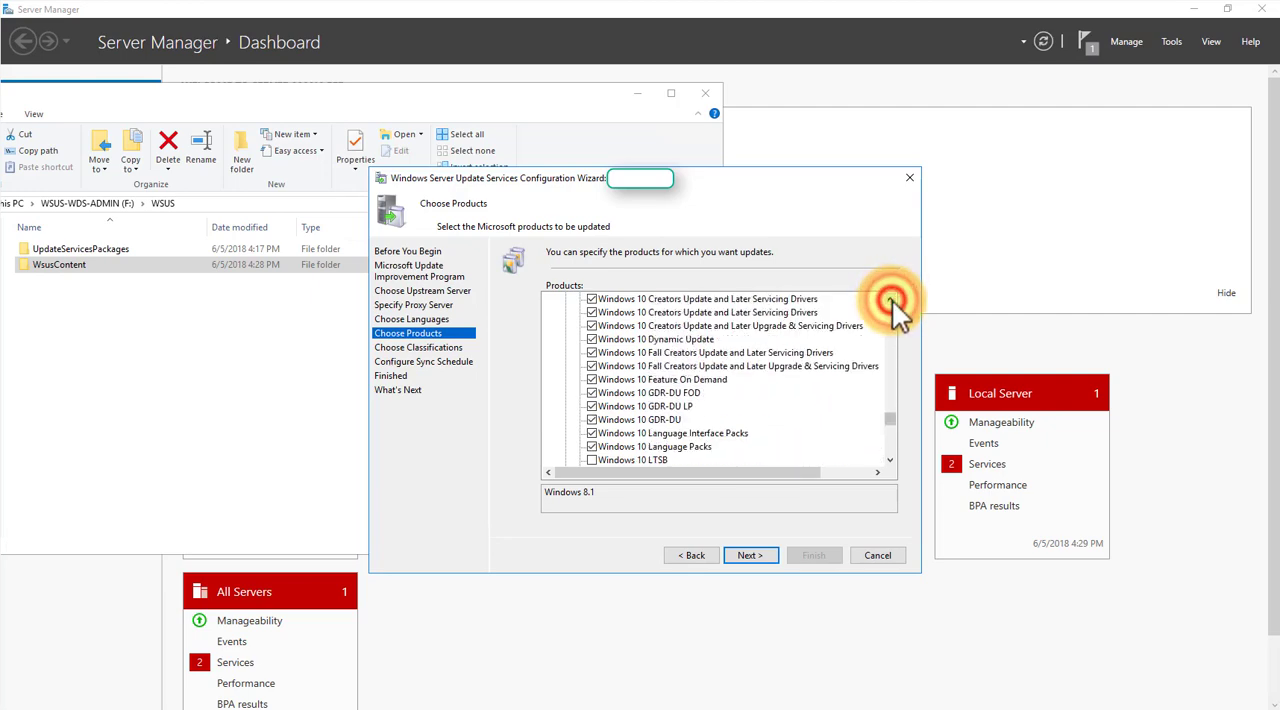
pyautogui.click(890, 298)
pyautogui.click(890, 298)
pyautogui.click(890, 298)
pyautogui.click(890, 298)
pyautogui.click(890, 298)
pyautogui.click(890, 298)
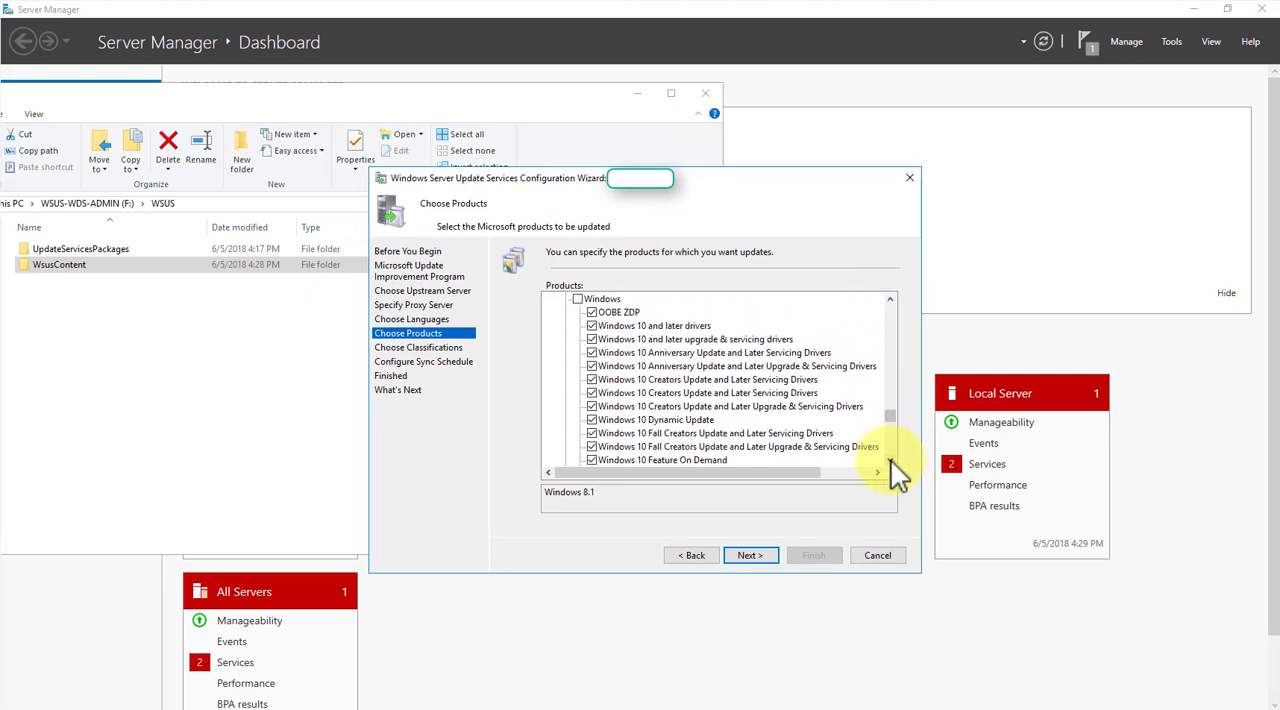
pyautogui.click(622, 312)
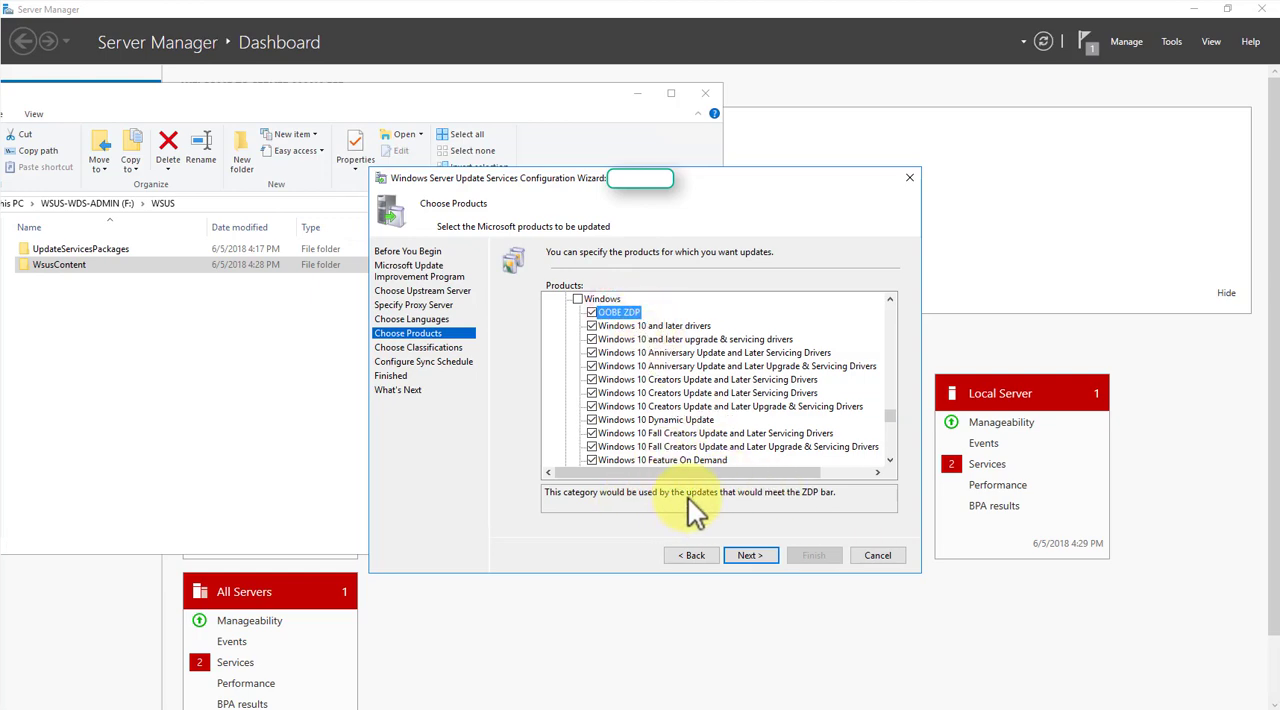
# - Check the rest of the product list through to its end and accept the product selection
pyautogui.click(889, 460)
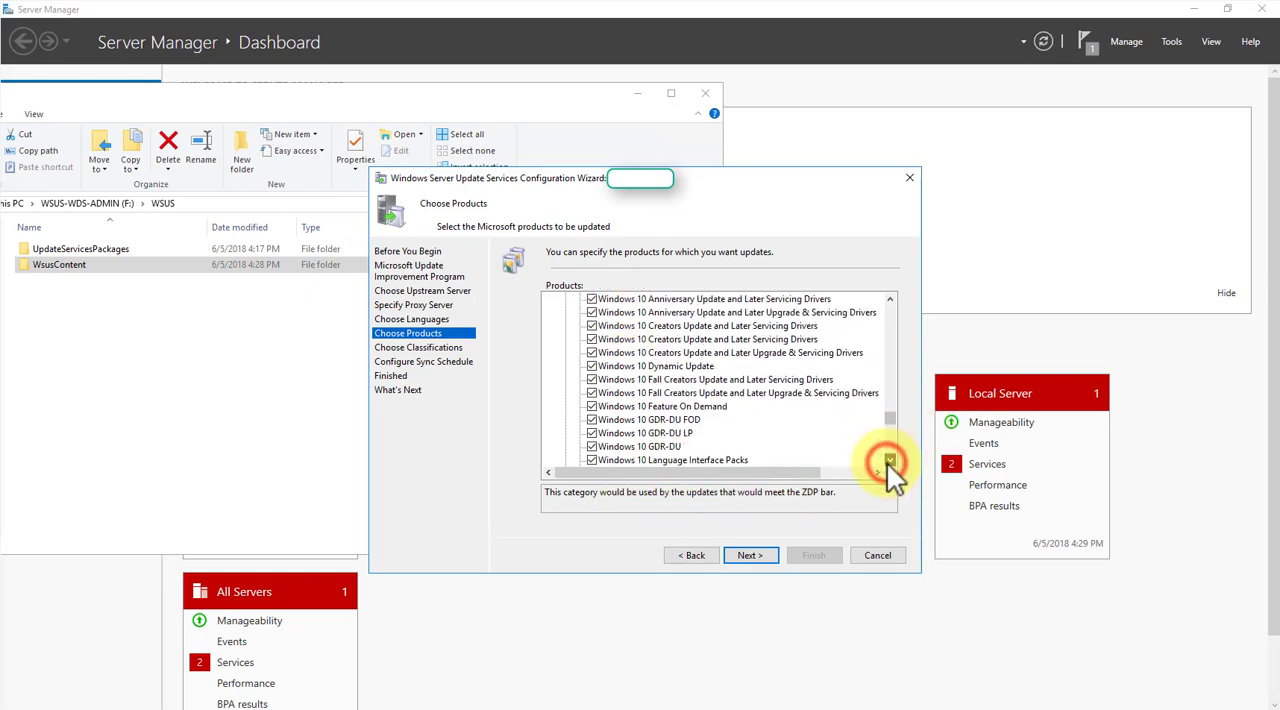
pyautogui.click(889, 460)
pyautogui.click(889, 460)
pyautogui.click(889, 460)
pyautogui.click(889, 460)
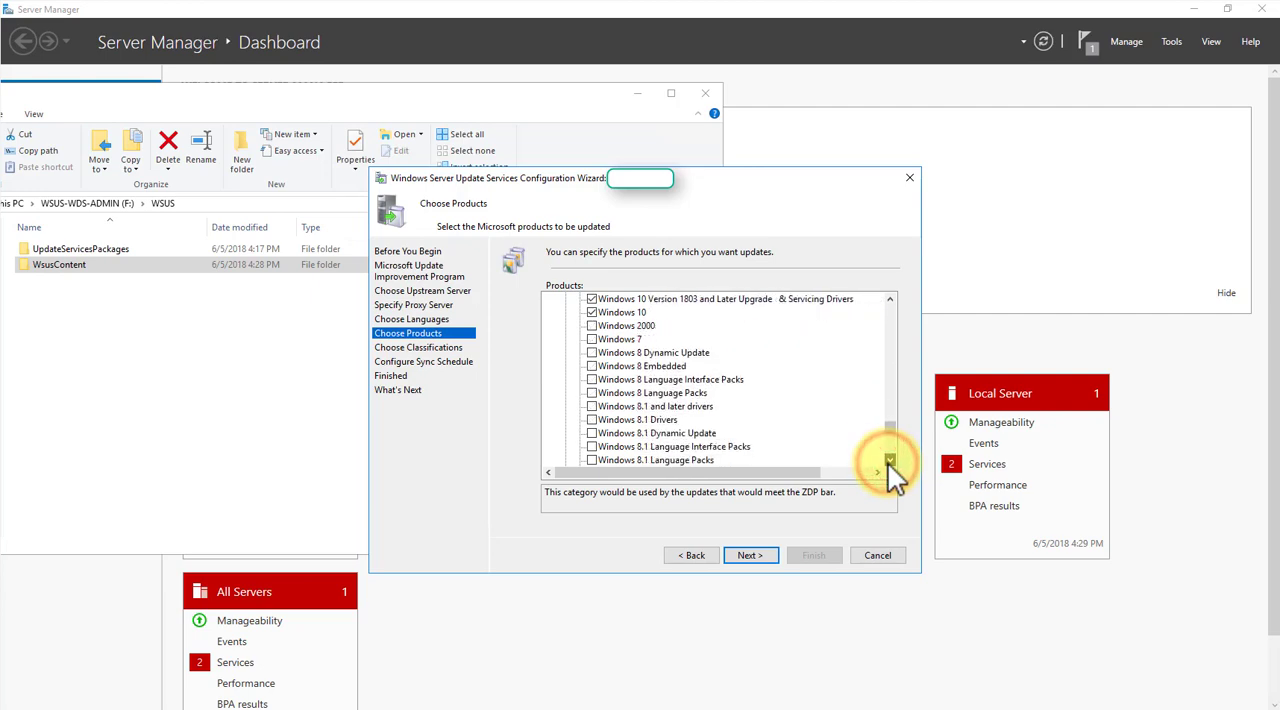
pyautogui.click(889, 460)
pyautogui.click(889, 460)
pyautogui.click(889, 460)
pyautogui.click(889, 460)
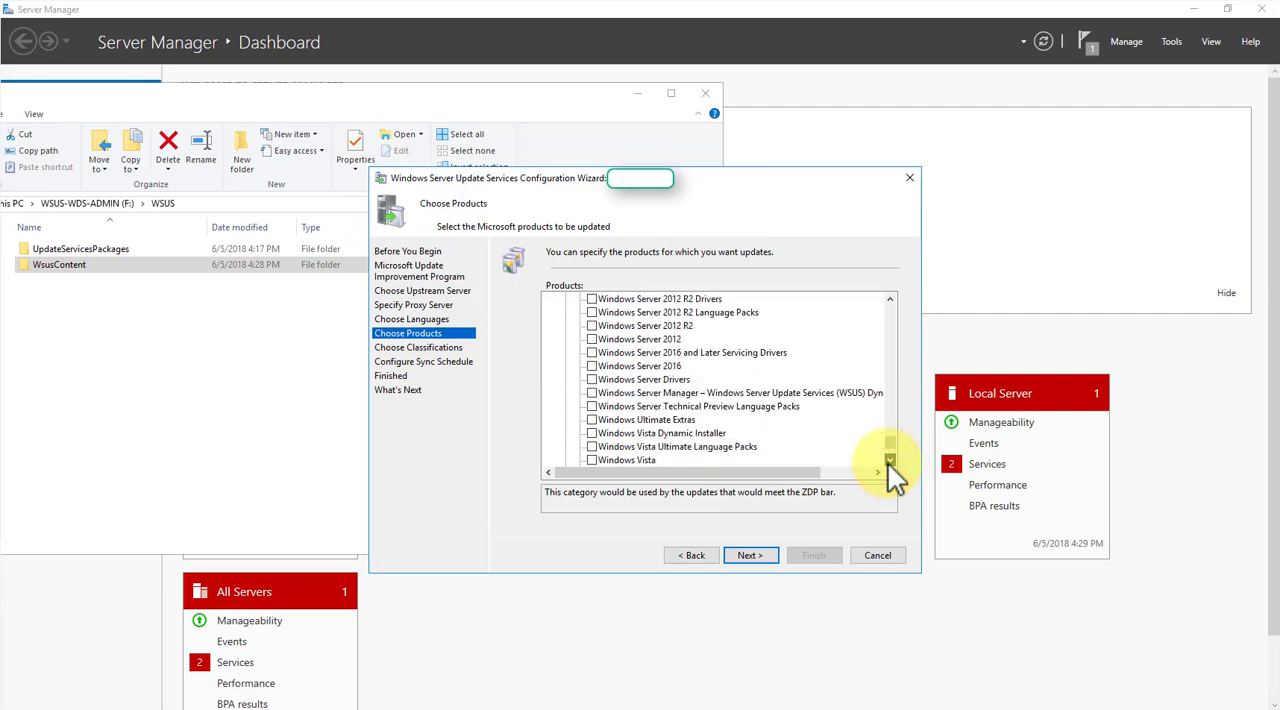
pyautogui.click(889, 460)
pyautogui.click(889, 460)
pyautogui.click(750, 555)
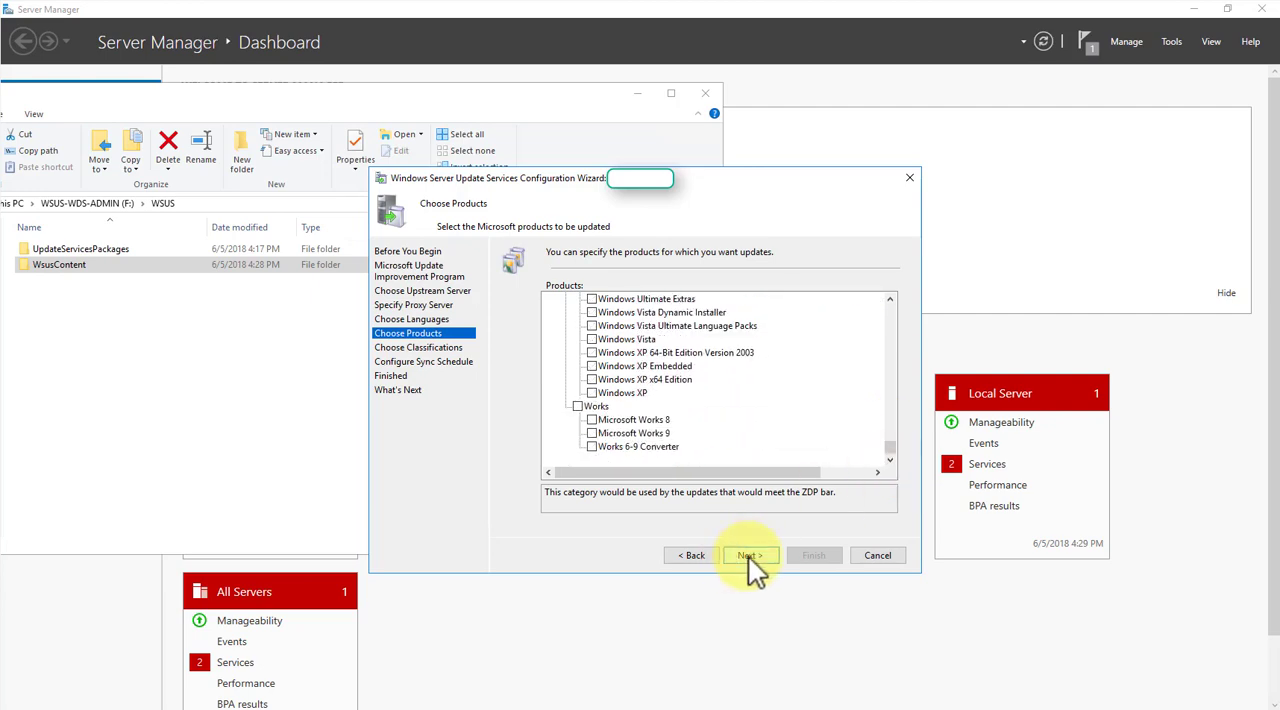
# - Include Driver Sets, Drivers, Feature Packs, Service Packs, Tools, Update Rollups and Updates, read the Upgrades description, and accept the classifications
pyautogui.click(563, 339)
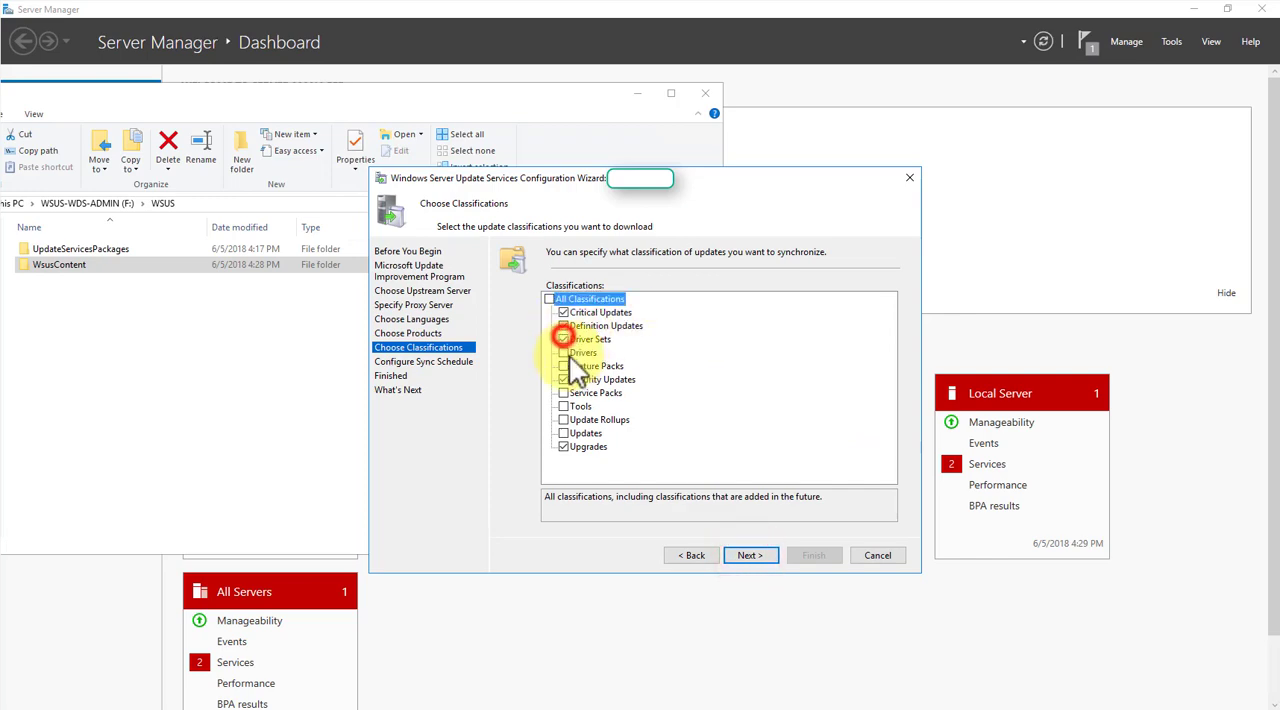
pyautogui.click(564, 367)
pyautogui.click(564, 392)
pyautogui.click(564, 408)
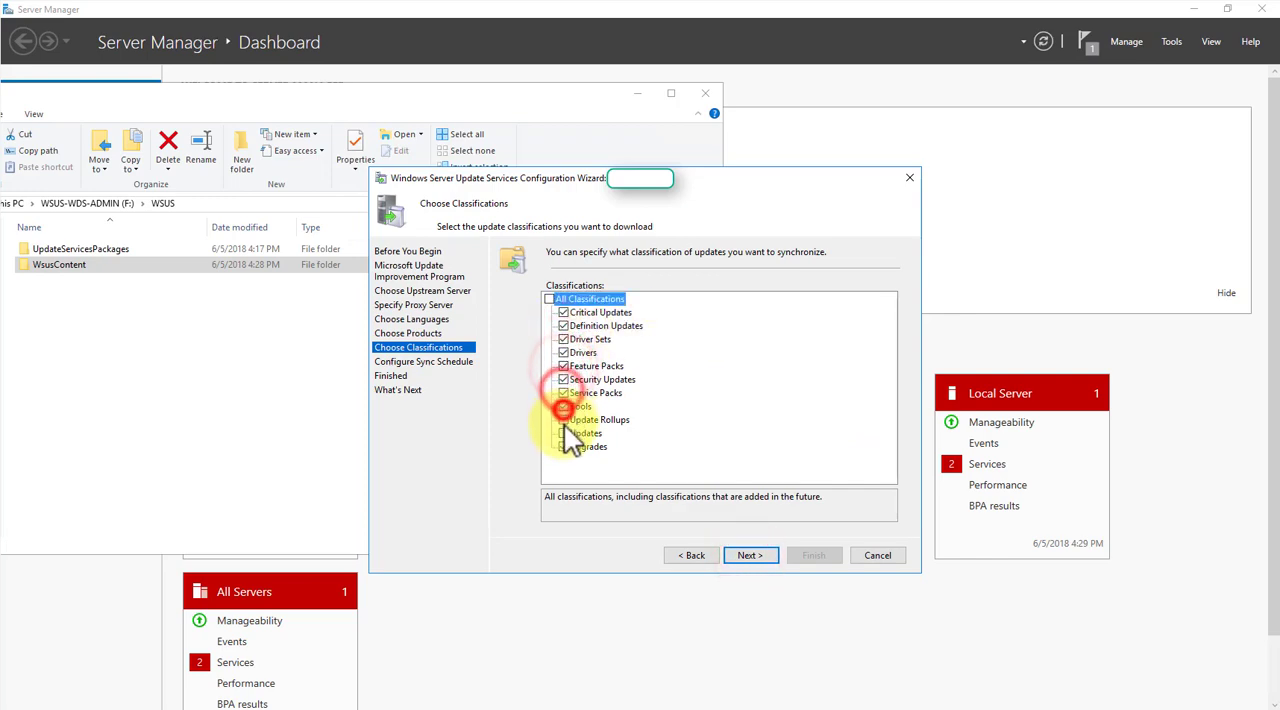
pyautogui.click(564, 424)
pyautogui.click(564, 433)
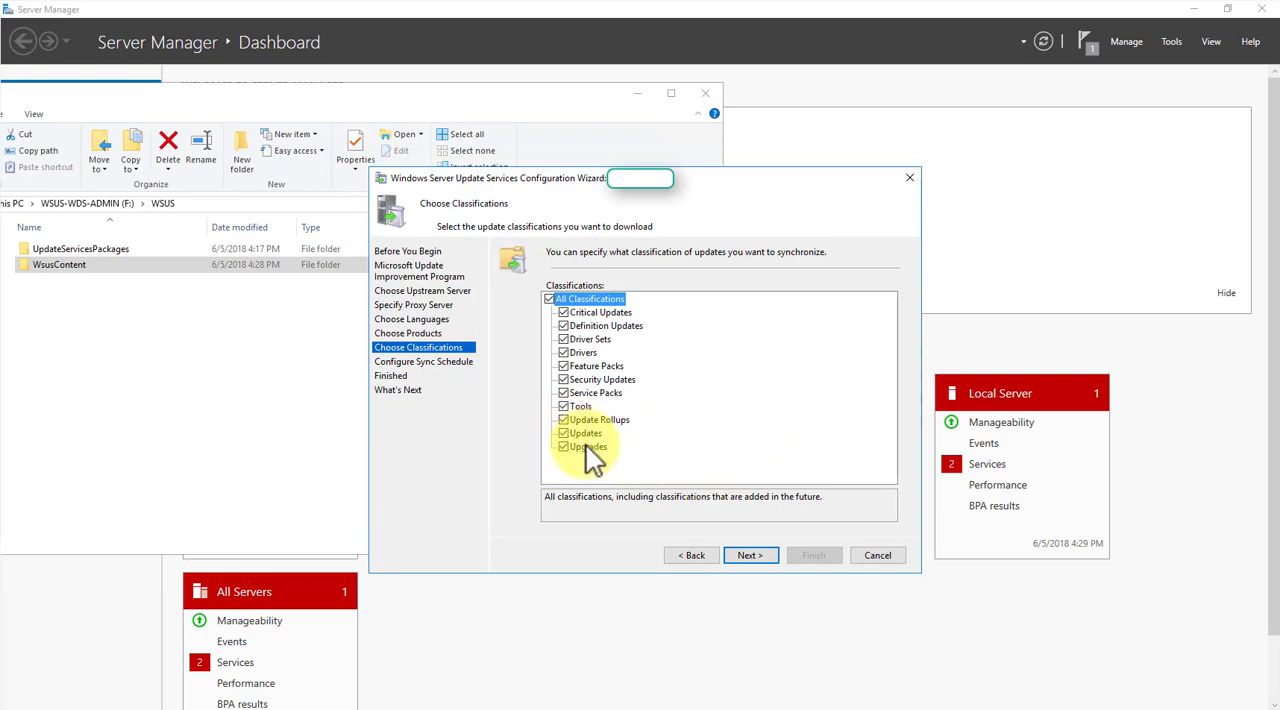
pyautogui.click(586, 445)
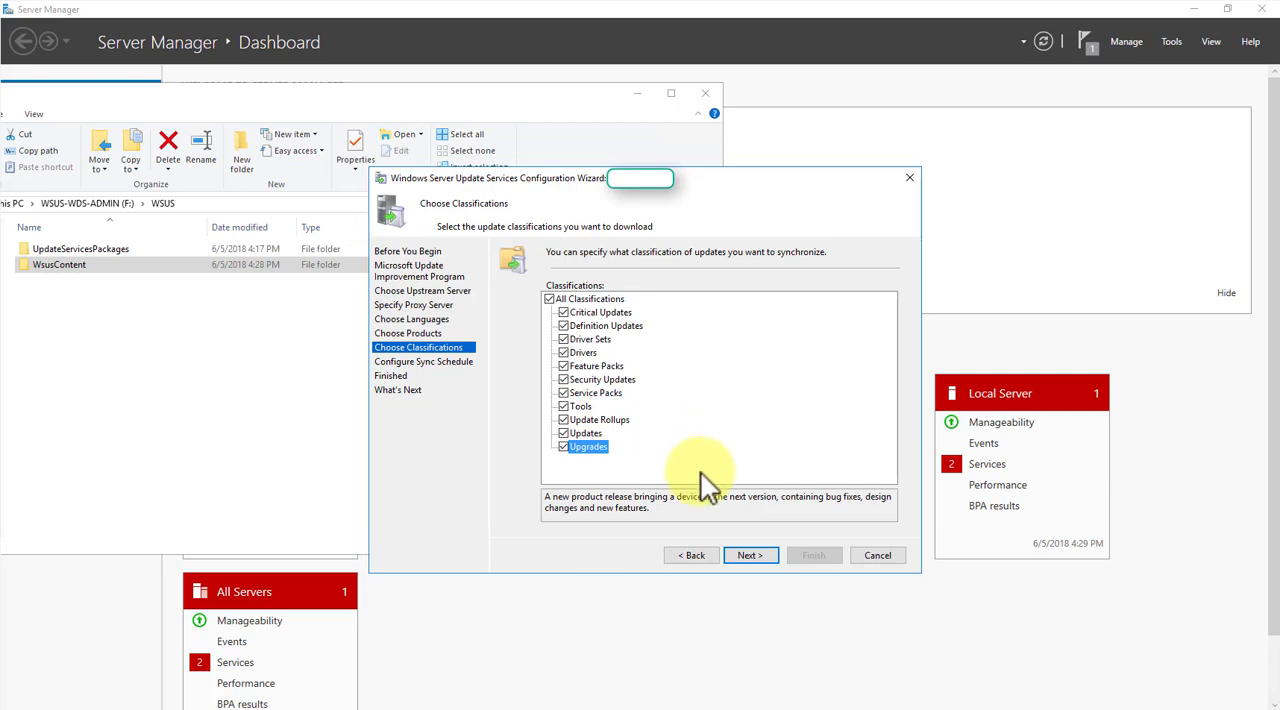
pyautogui.click(750, 555)
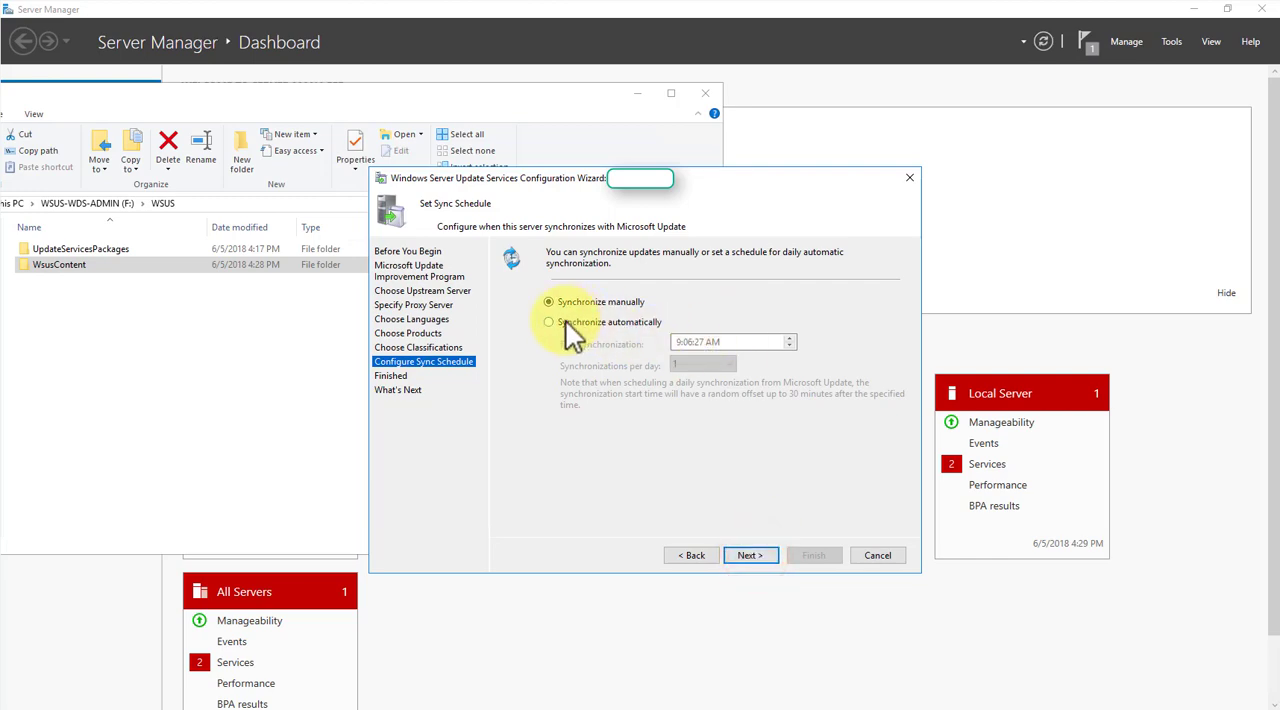
# - Schedule automatic synchronization with 12 synchronizations per day and accept the sync schedule
pyautogui.click(548, 322)
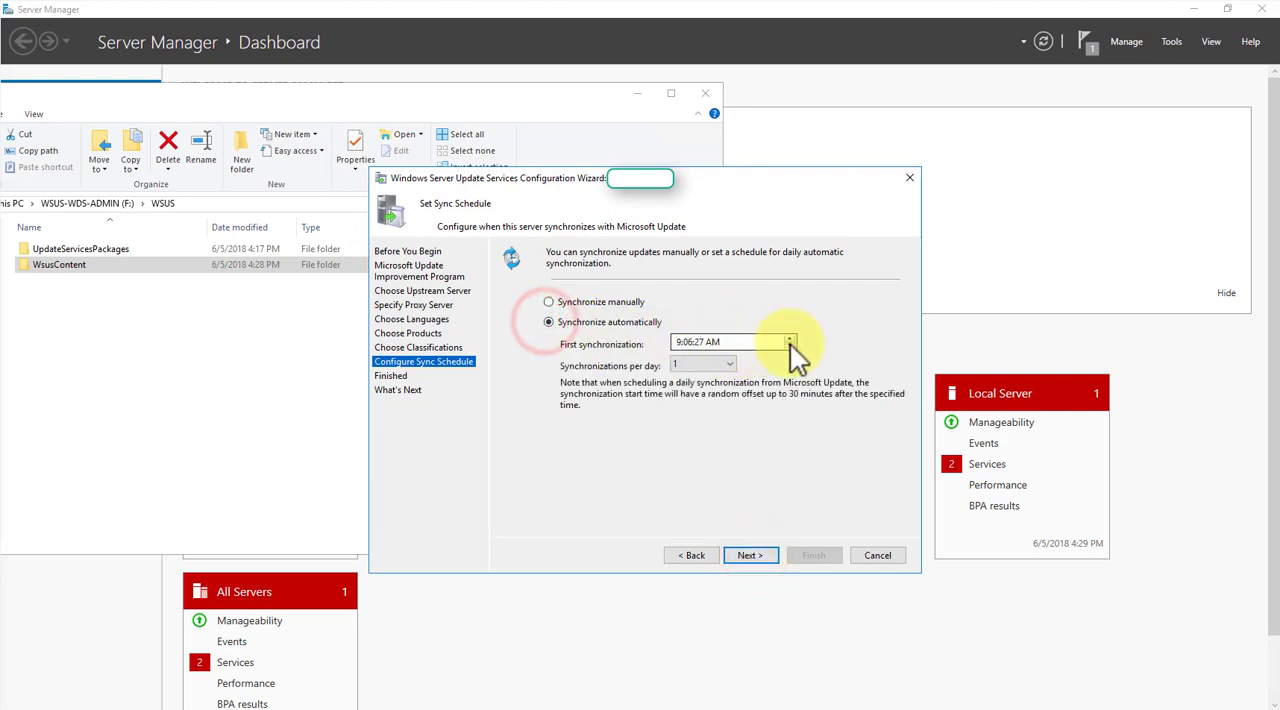
pyautogui.click(678, 342)
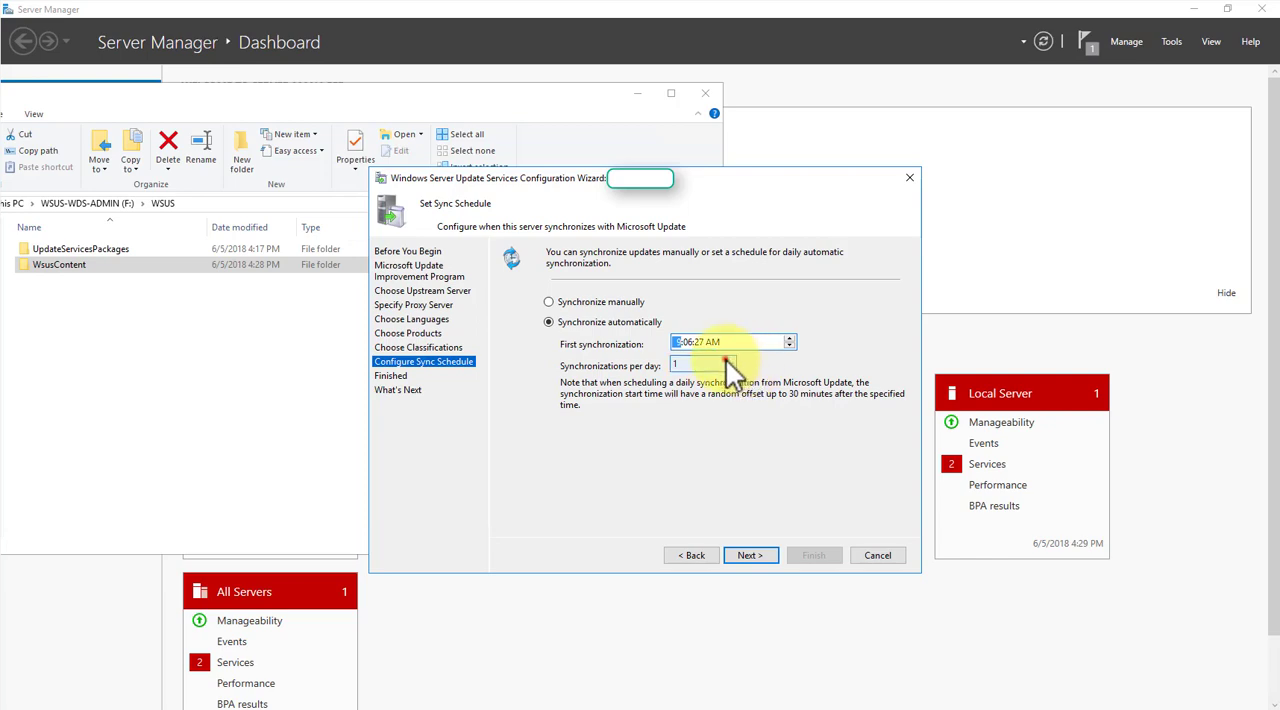
pyautogui.click(722, 364)
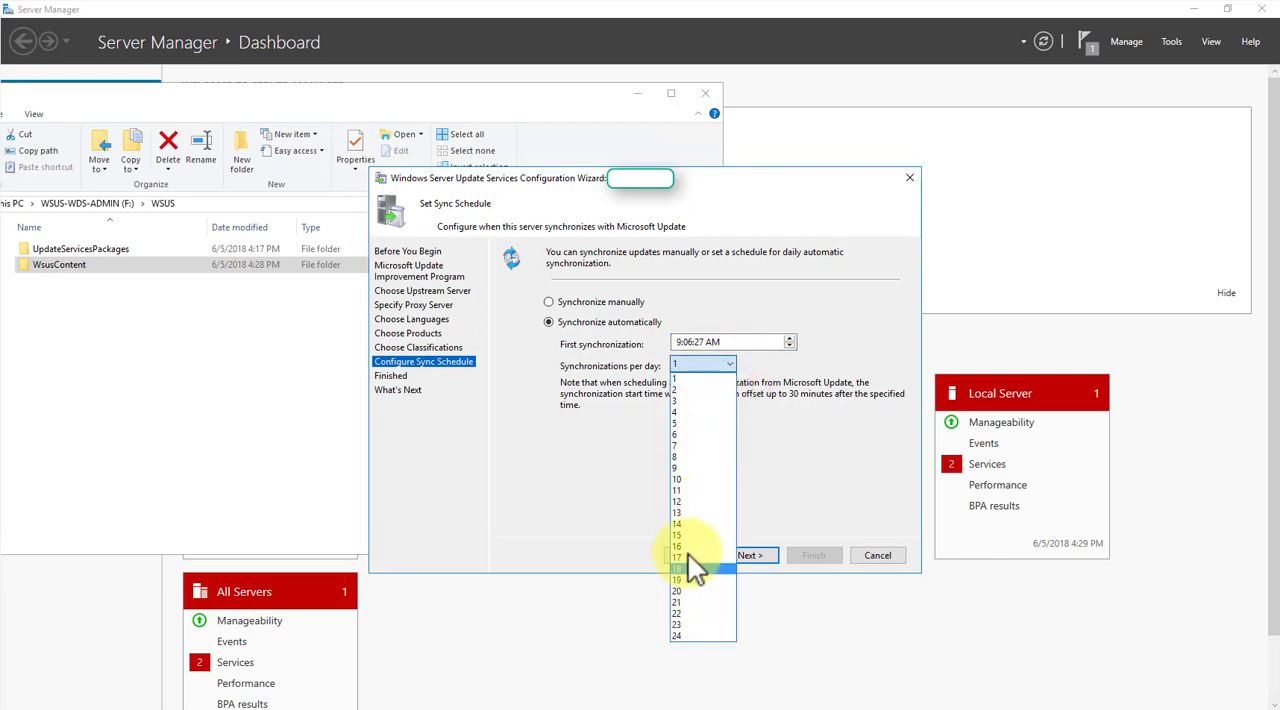
pyautogui.click(690, 501)
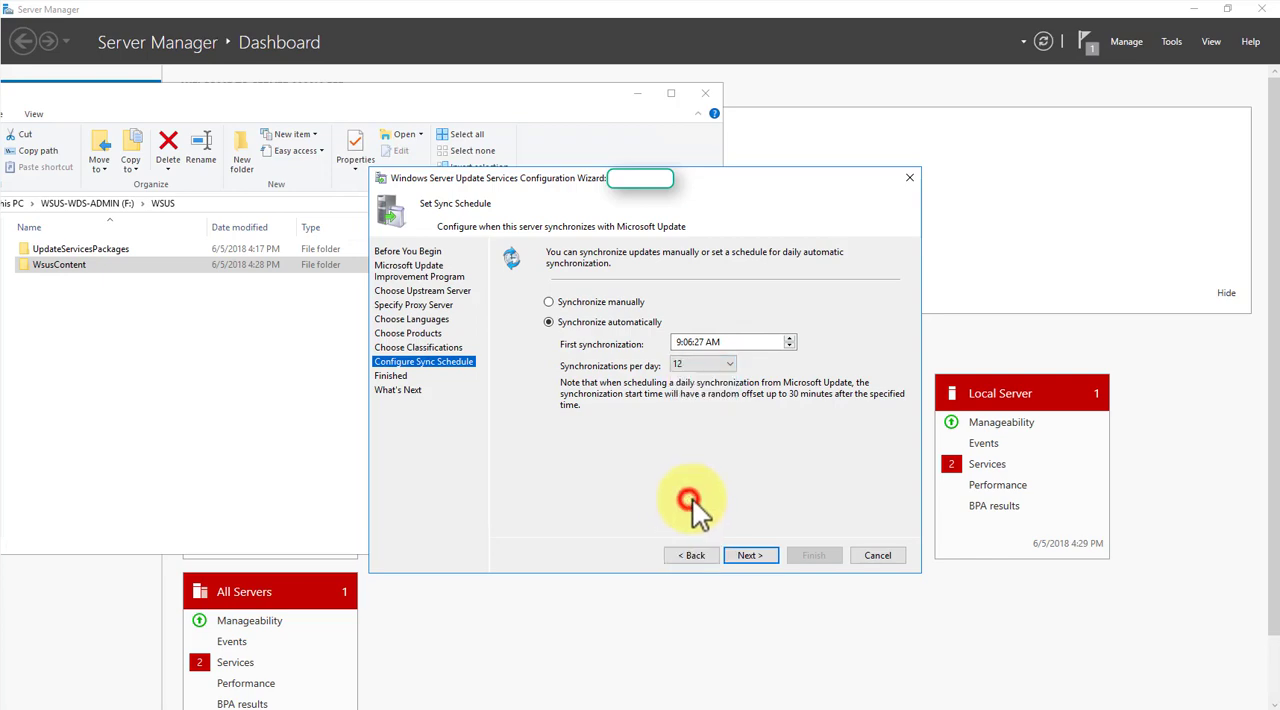
pyautogui.click(759, 556)
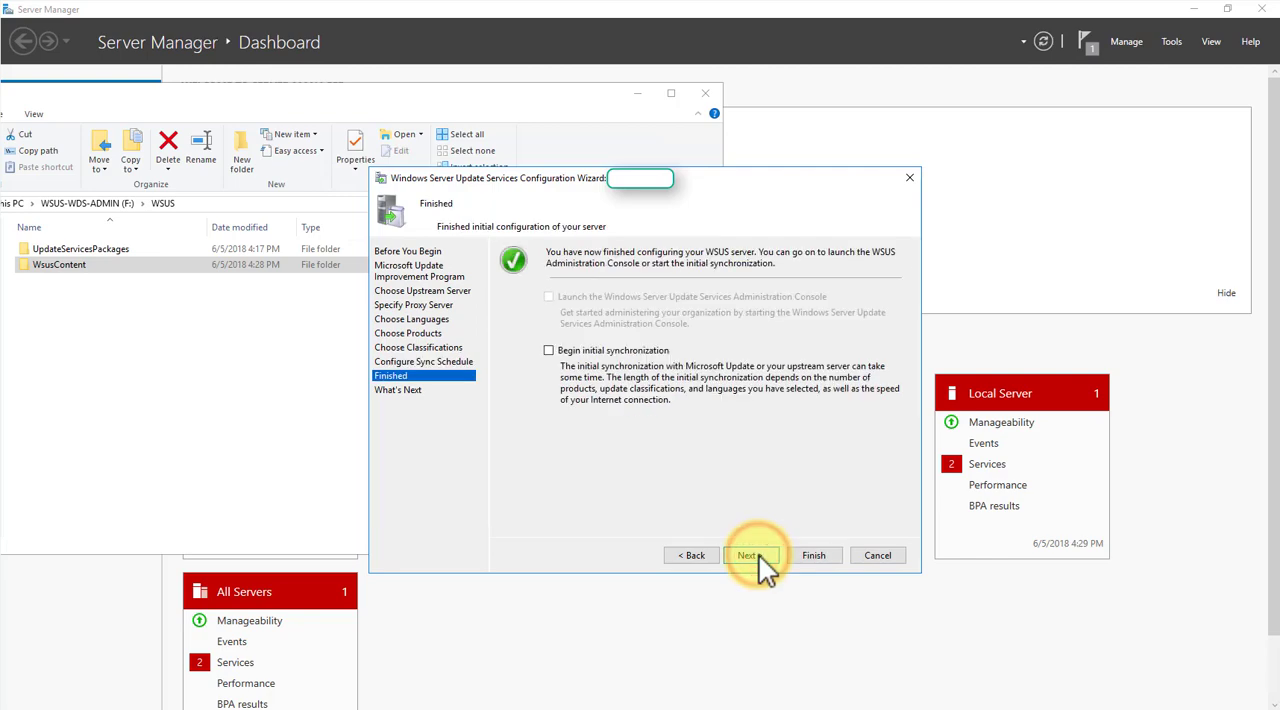
# - Choose to begin the initial synchronization and finish the WSUS configuration wizard
pyautogui.click(586, 347)
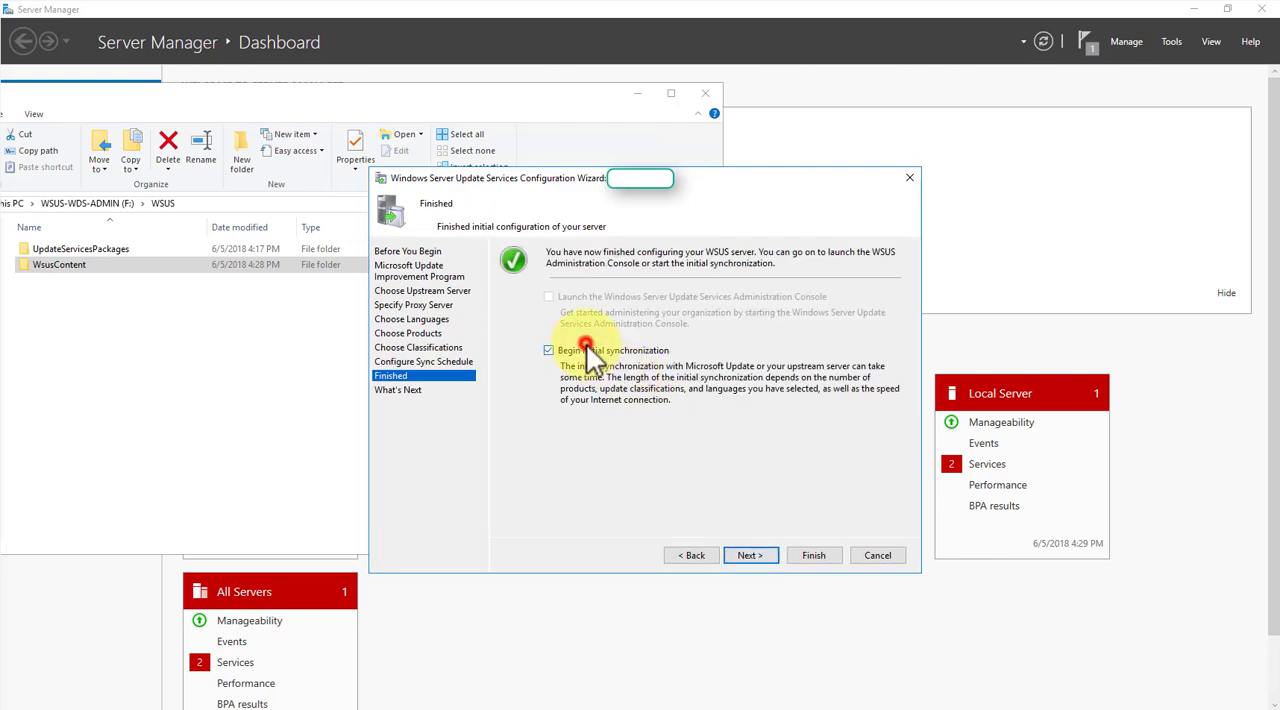
pyautogui.click(765, 556)
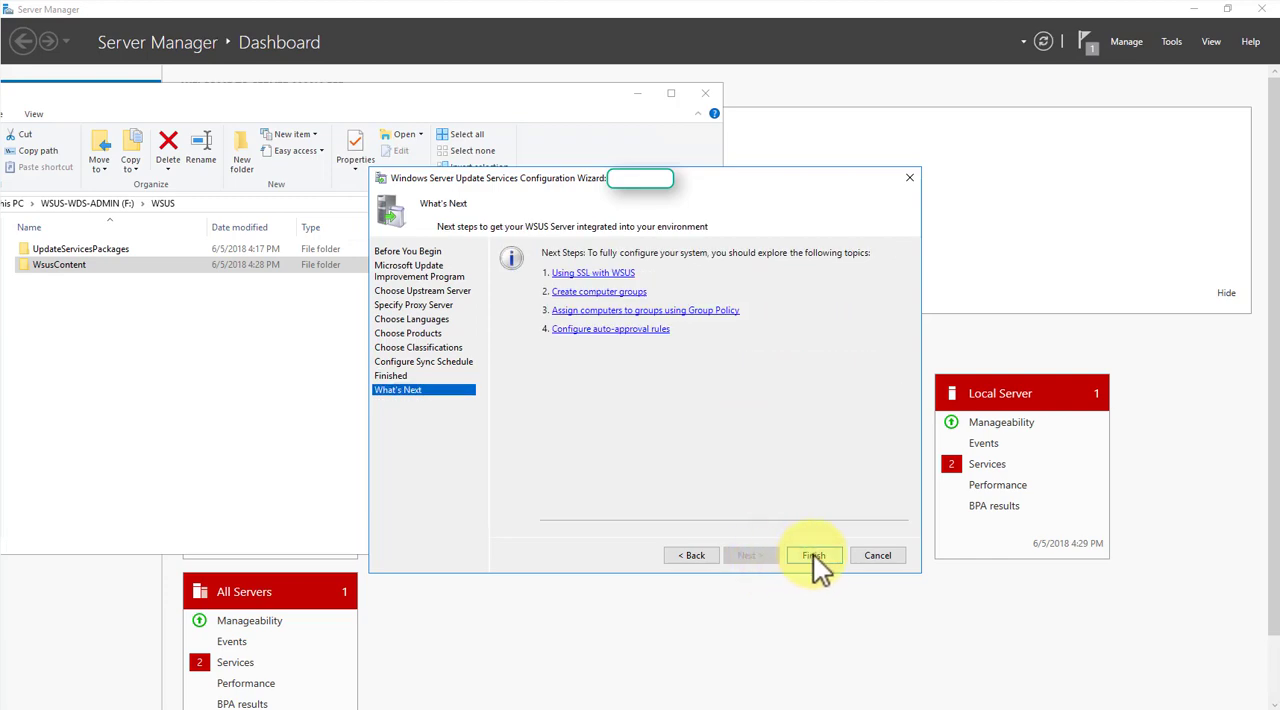
pyautogui.click(815, 556)
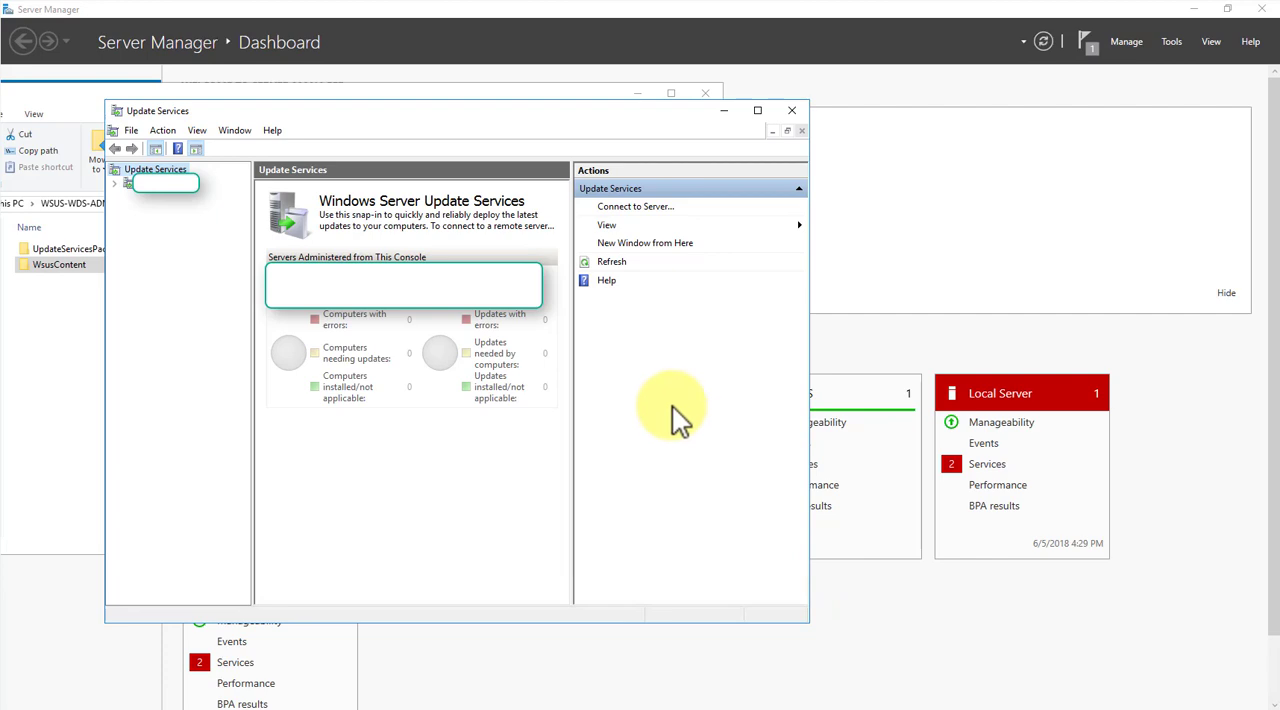
# - Maximize the Update Services console, expand the server and its Updates node, and view the All Updates list
pyautogui.click(757, 110)
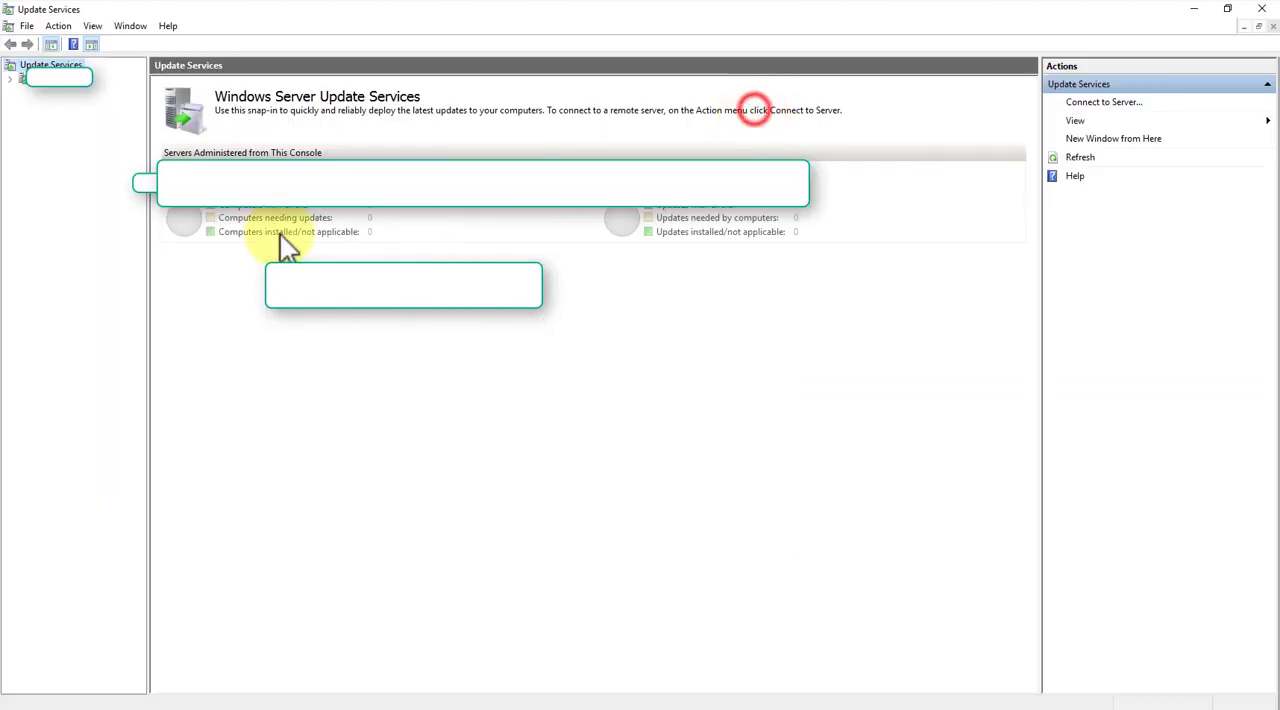
pyautogui.click(12, 78)
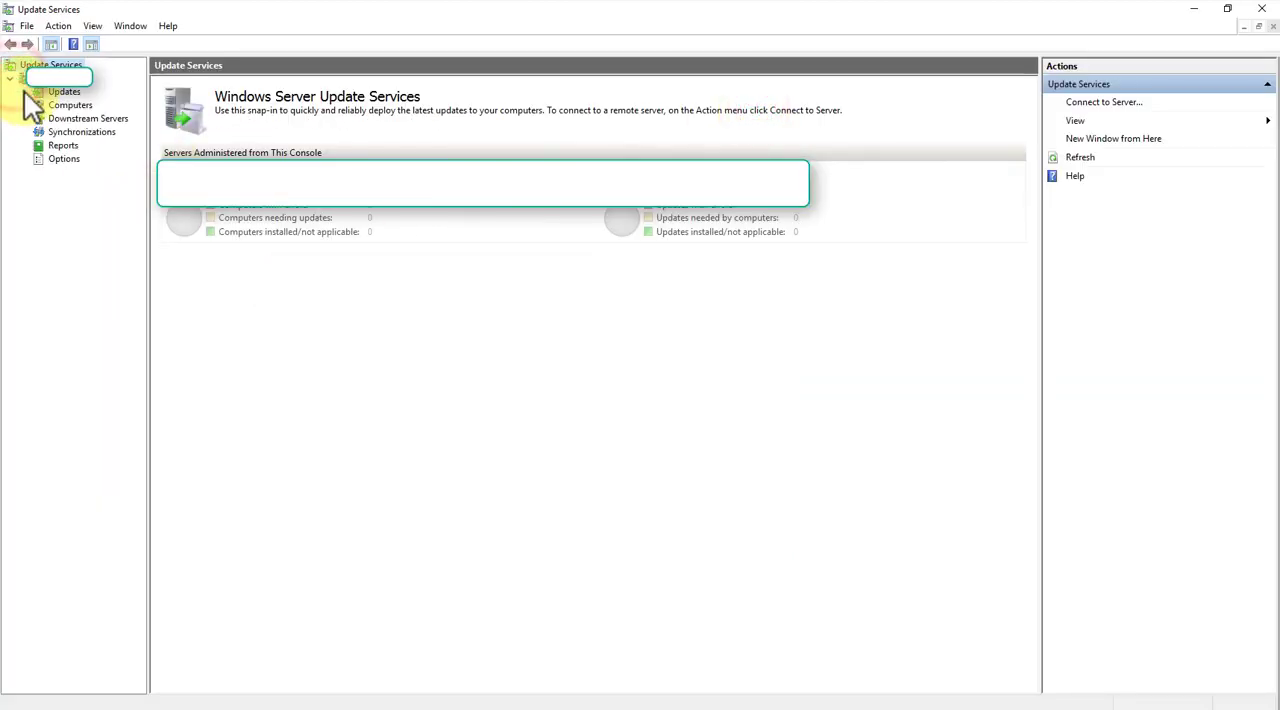
pyautogui.click(24, 91)
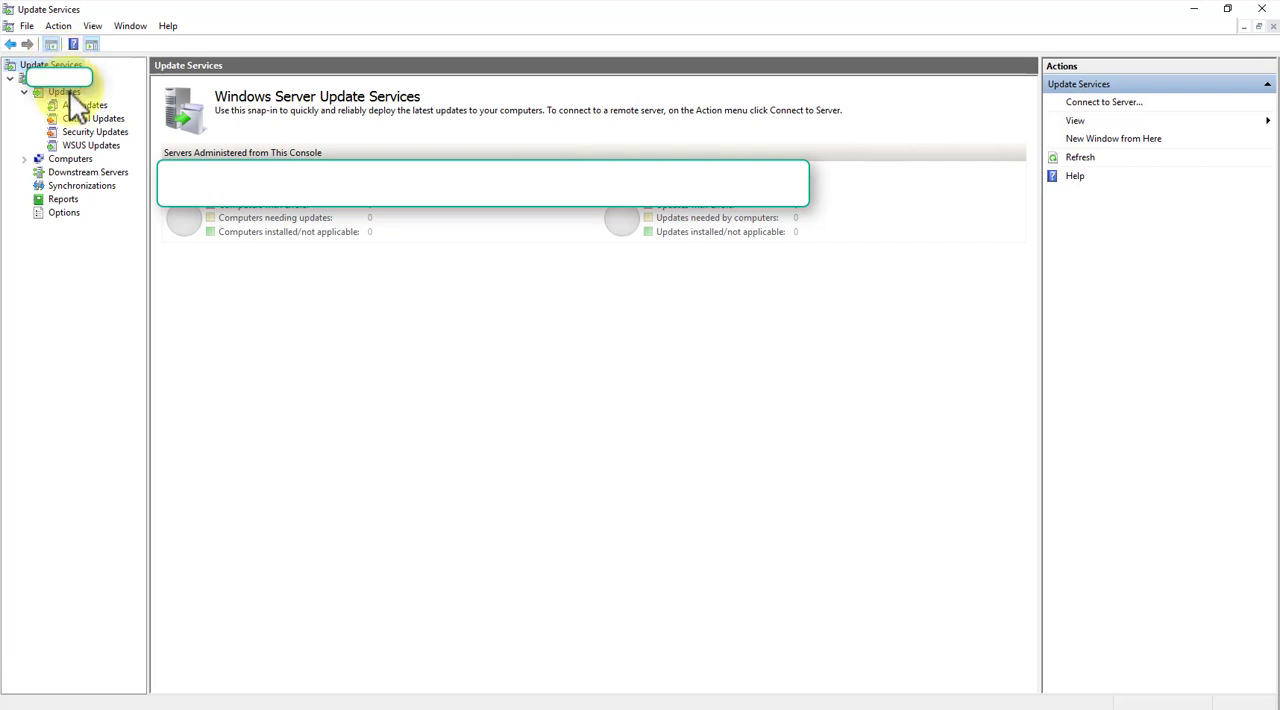
pyautogui.click(69, 91)
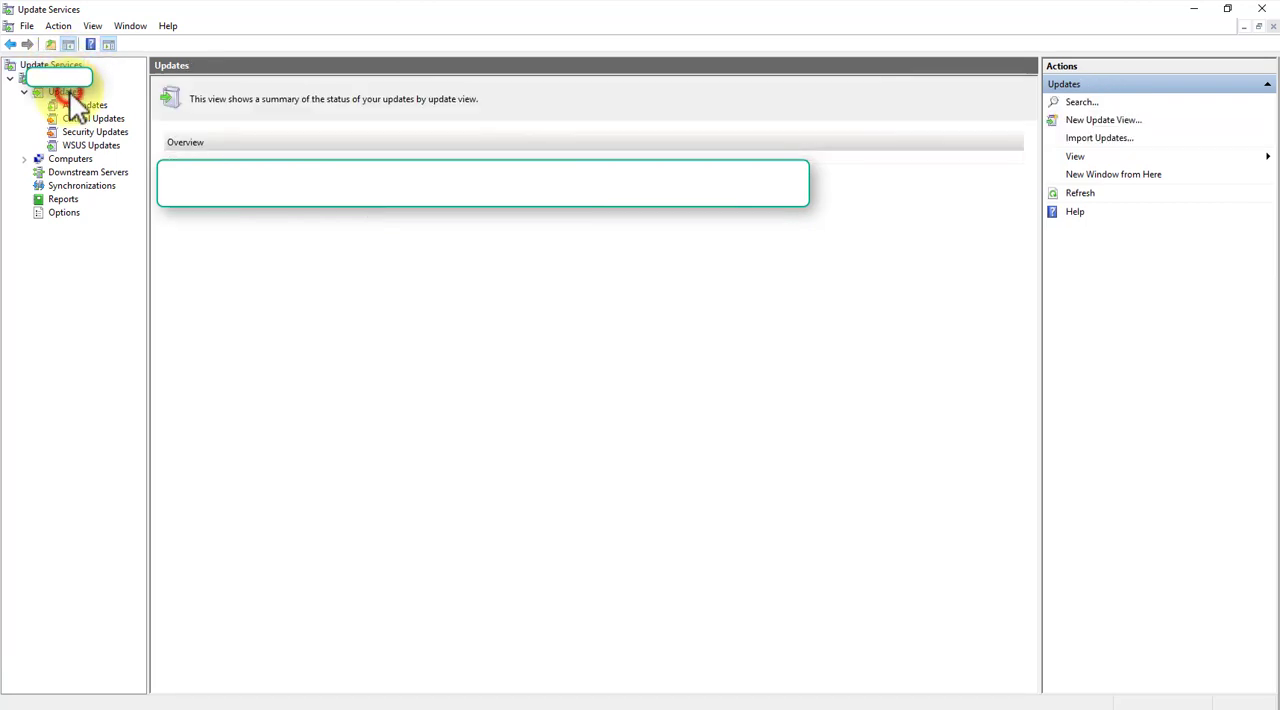
pyautogui.click(86, 105)
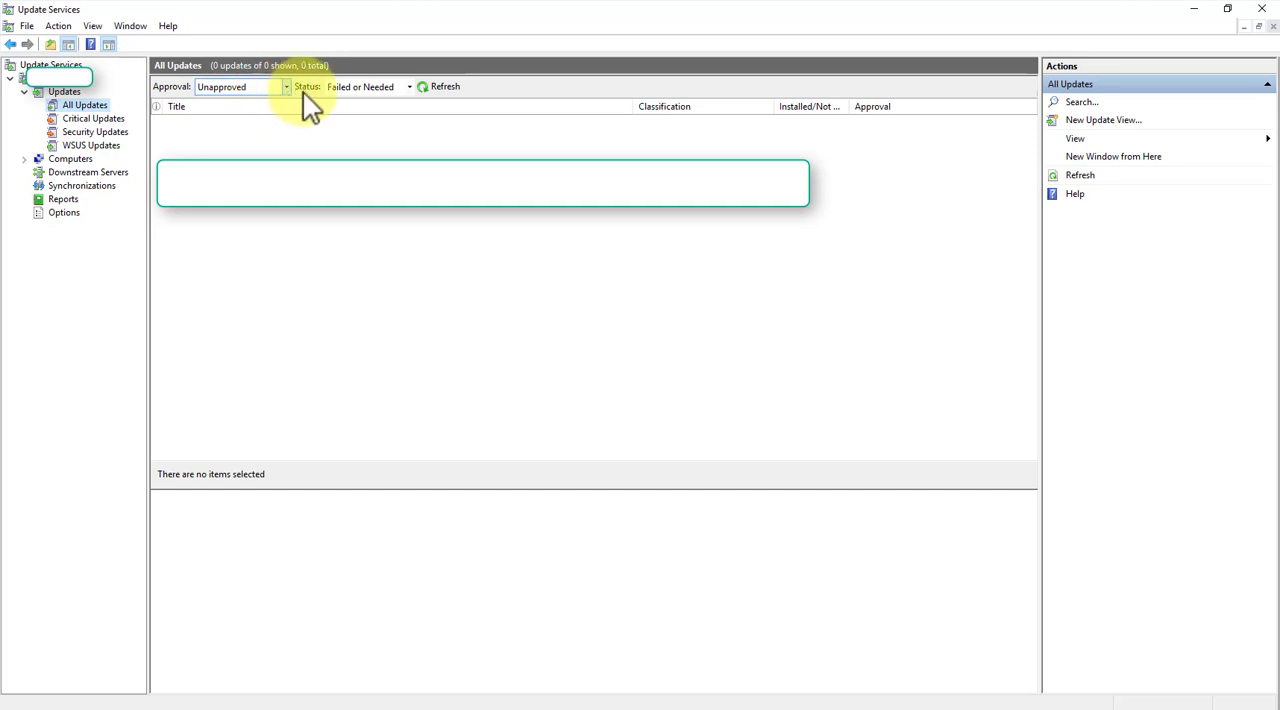
# - Filter the All Updates list to unapproved updates with any status, refresh it, and look through the listed updates
pyautogui.click(406, 88)
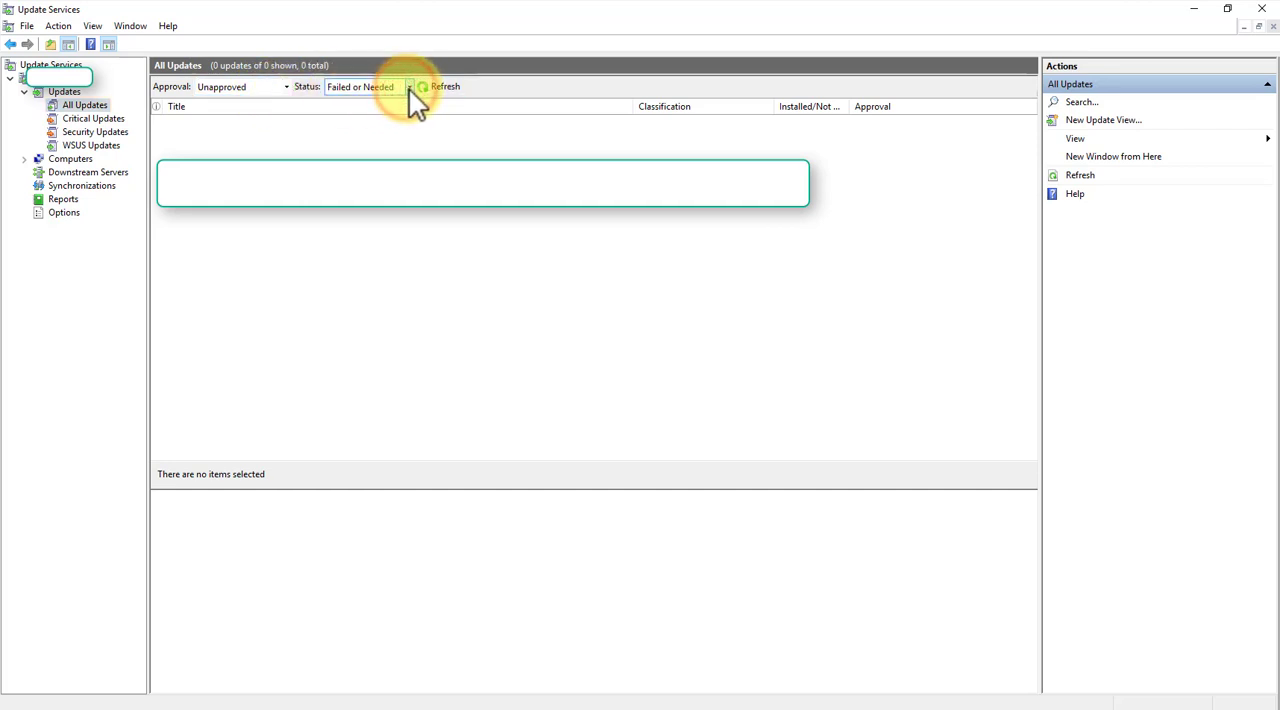
pyautogui.click(409, 88)
pyautogui.click(337, 155)
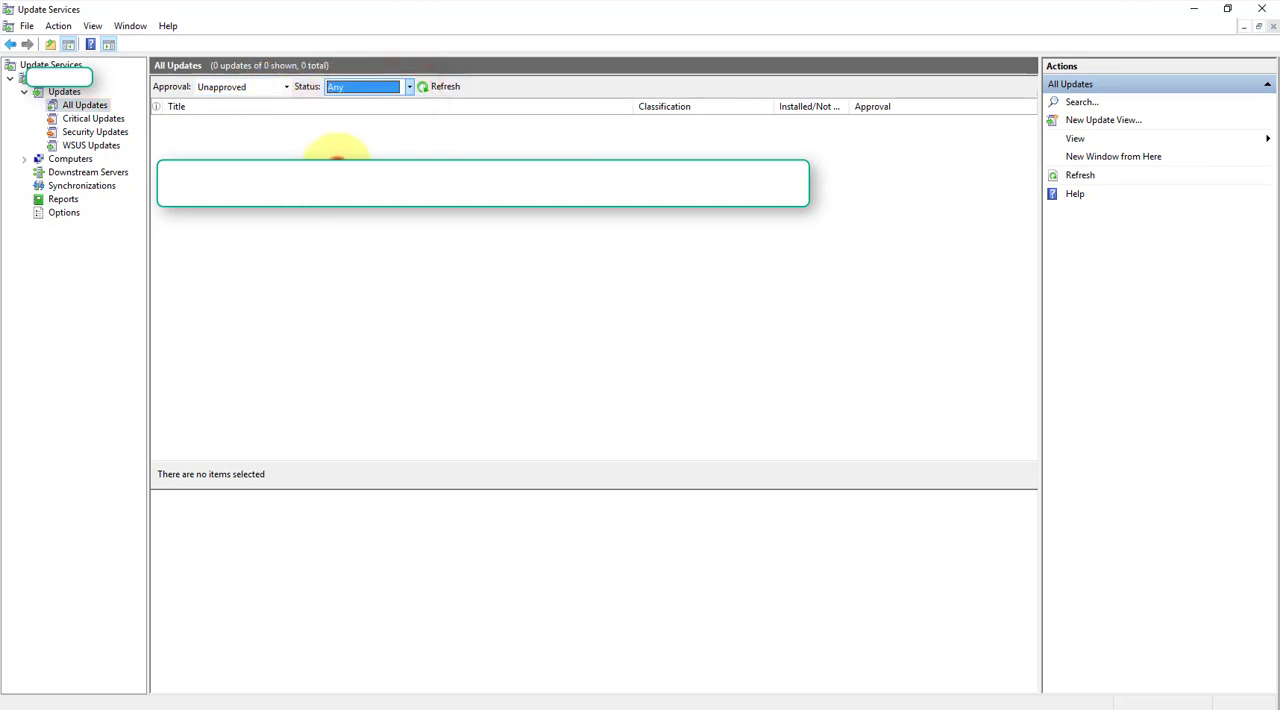
pyautogui.click(445, 88)
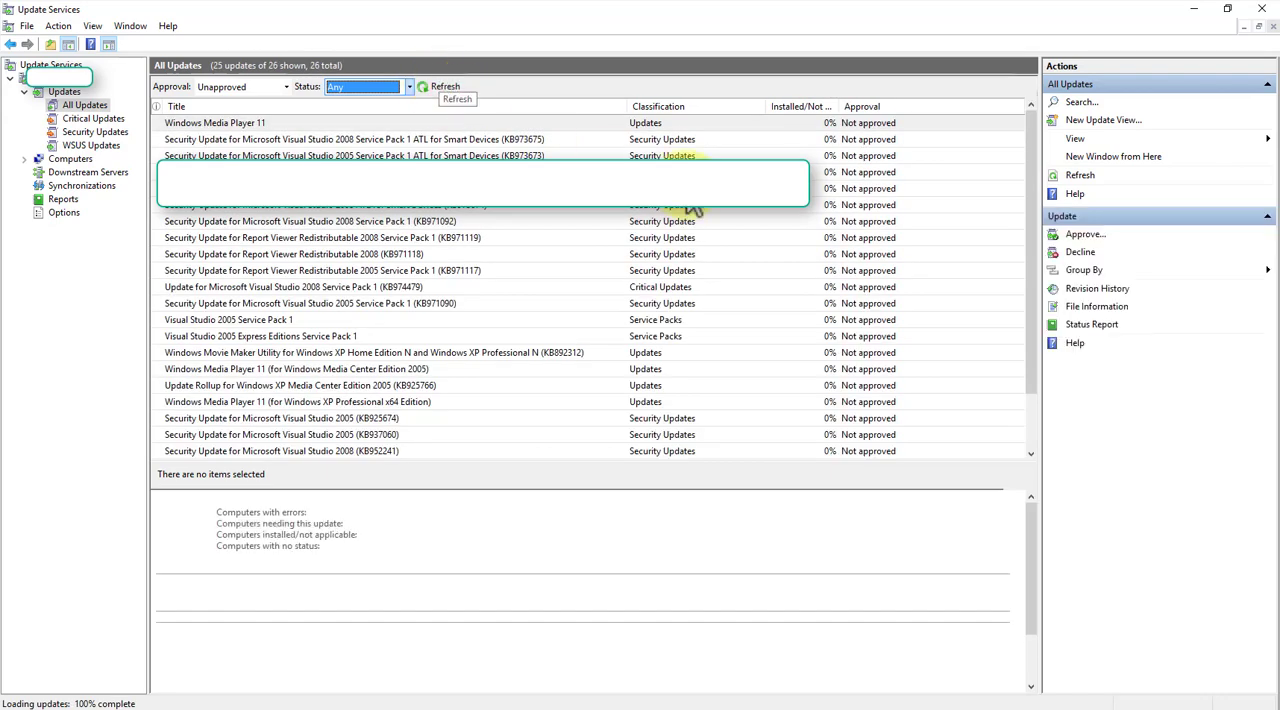
pyautogui.moveTo(1028, 170); pyautogui.dragTo(1032, 282)
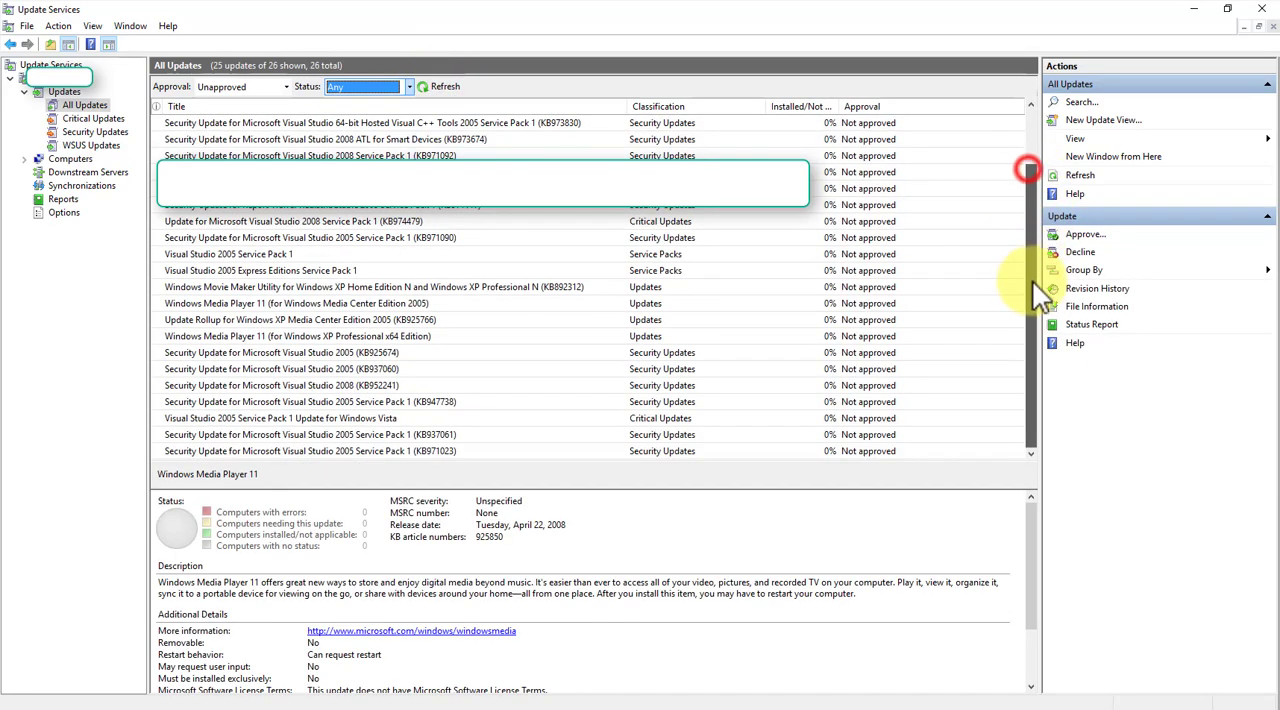
# - Expand Computers to the Unassigned Computers group, filter it to any status, and refresh the list
pyautogui.click(36, 160)
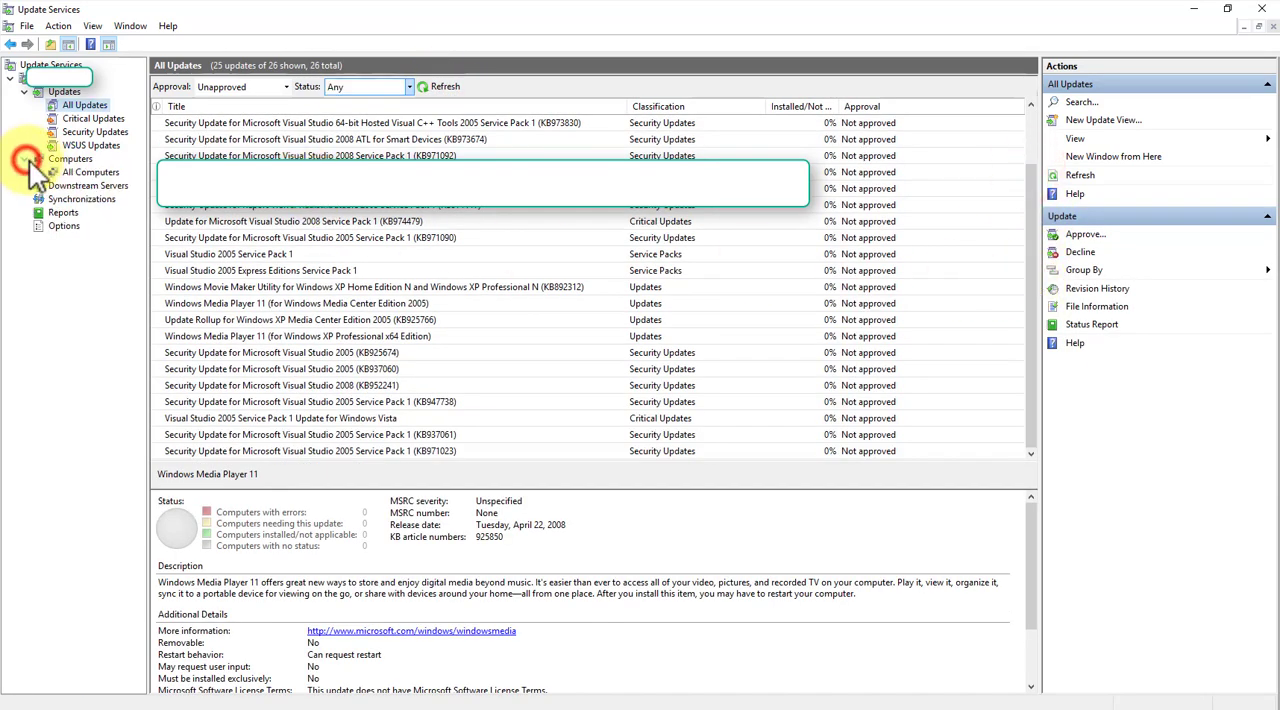
pyautogui.click(84, 185)
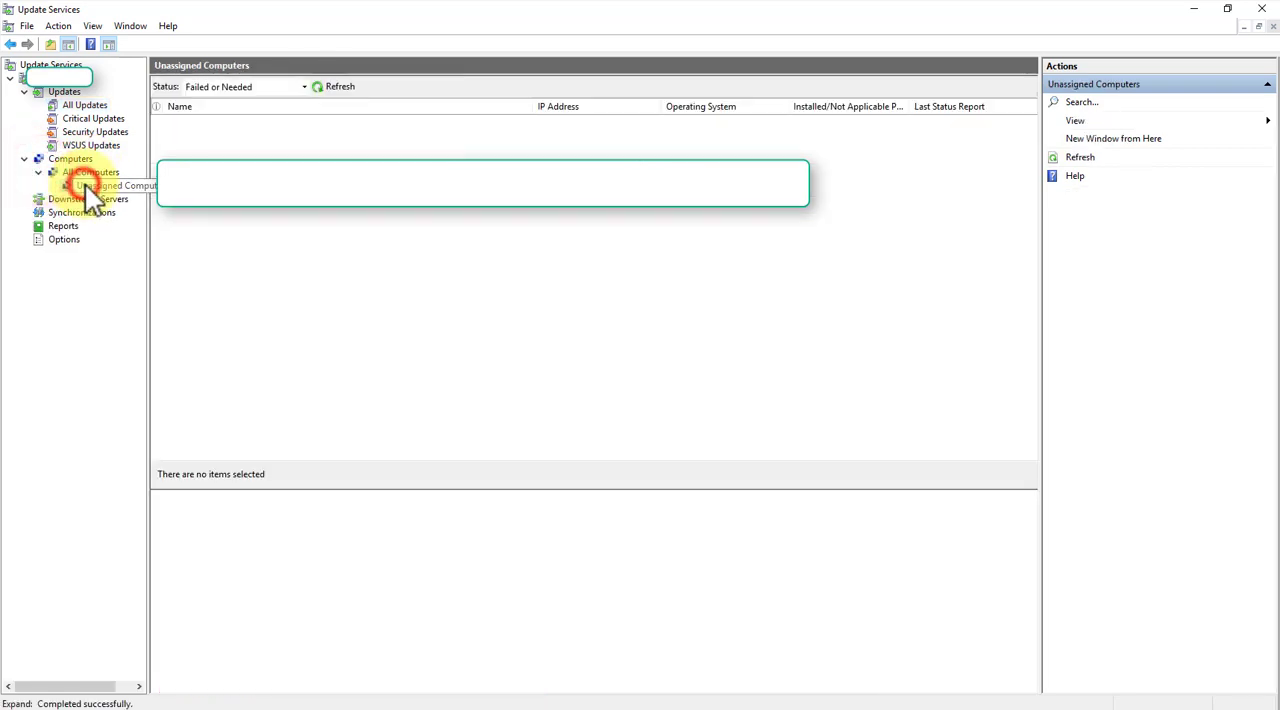
pyautogui.click(305, 88)
pyautogui.click(193, 158)
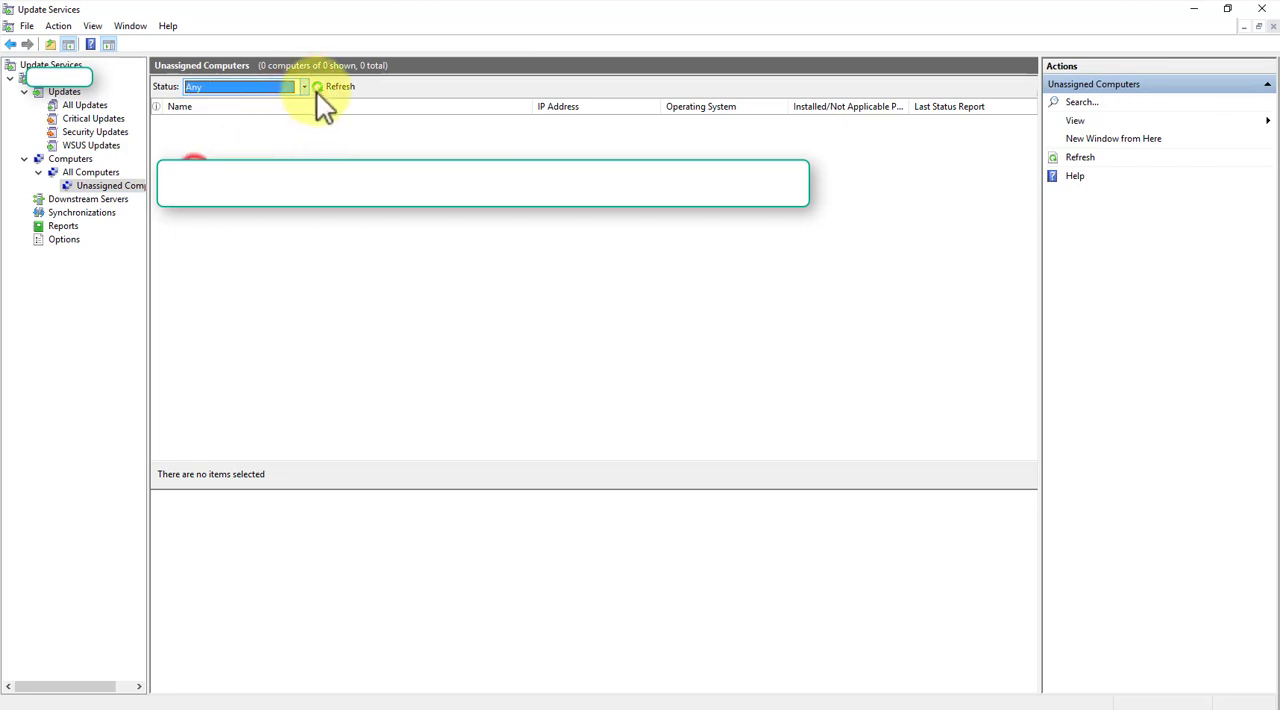
pyautogui.click(326, 88)
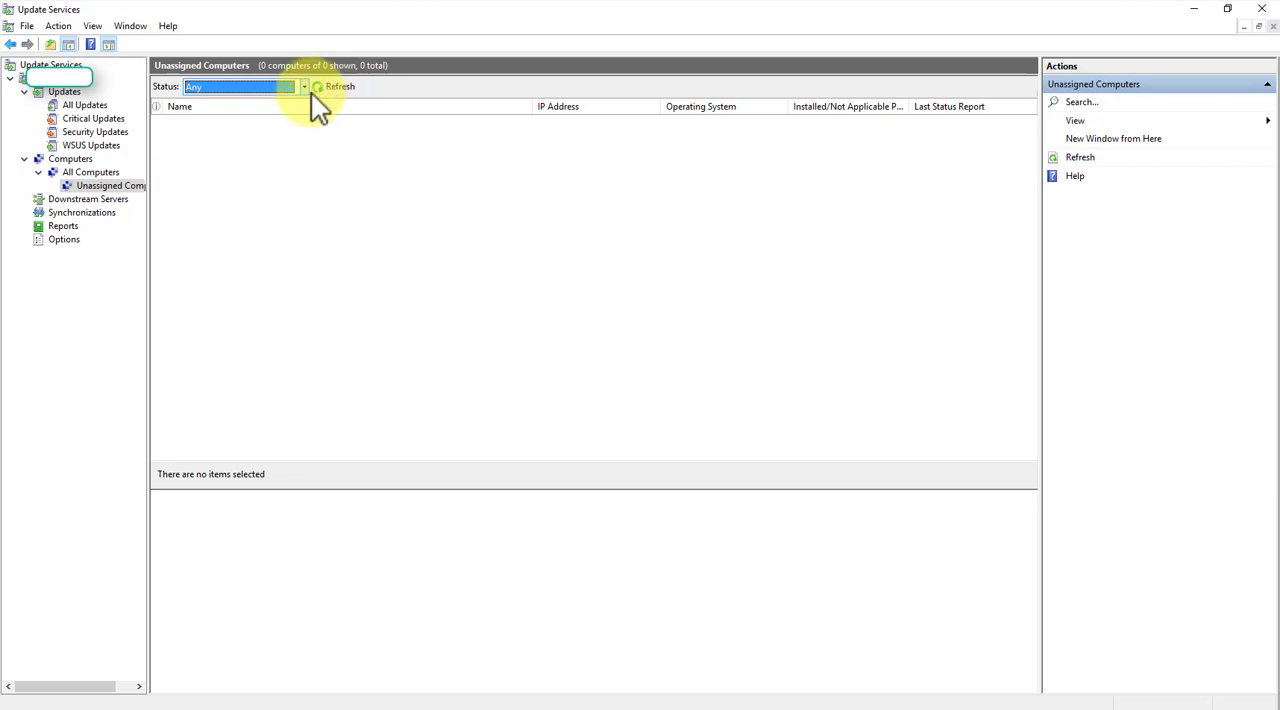
# - Review the product selection in the server's Products and Classifications options, and close it without making changes
pyautogui.click(64, 240)
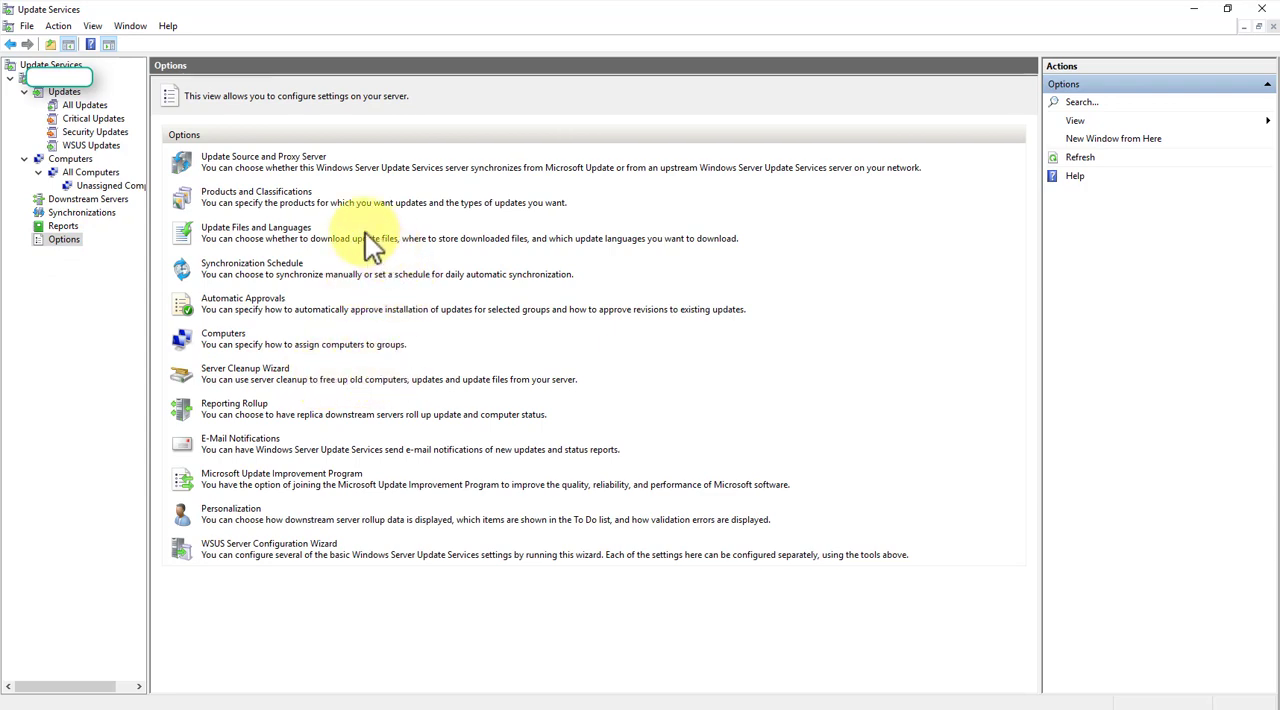
pyautogui.click(282, 192)
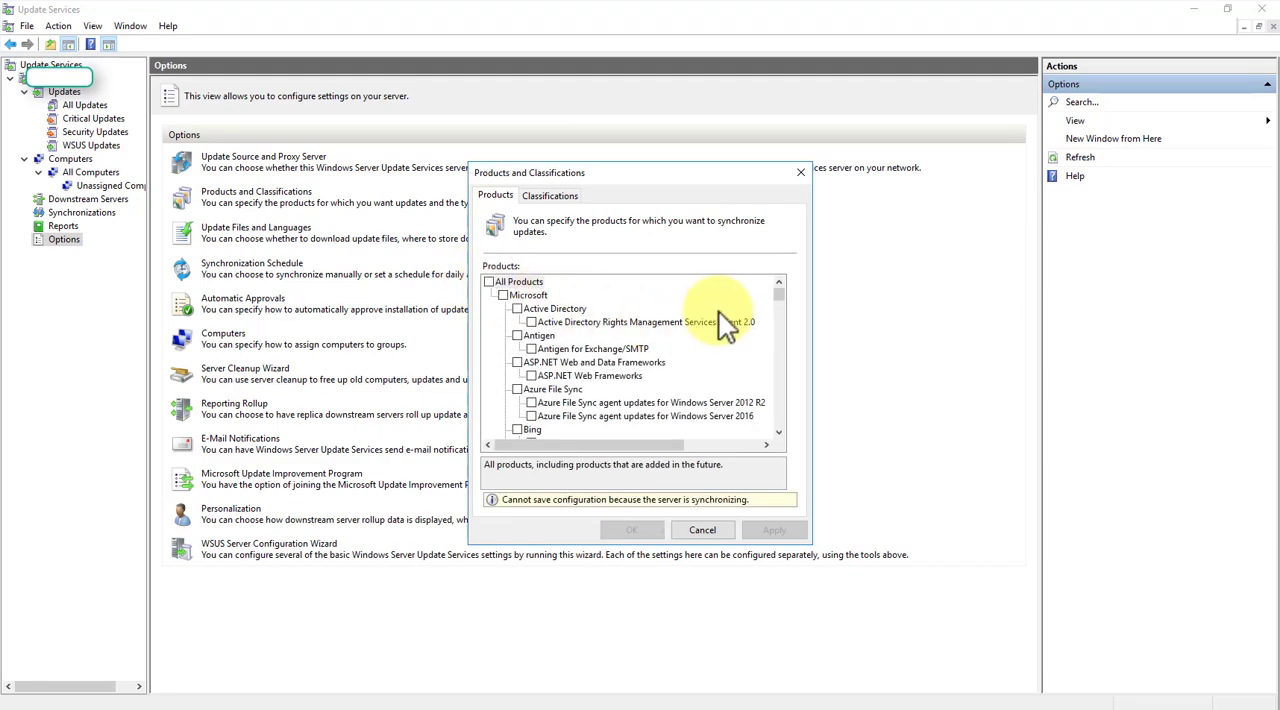
pyautogui.click(781, 433)
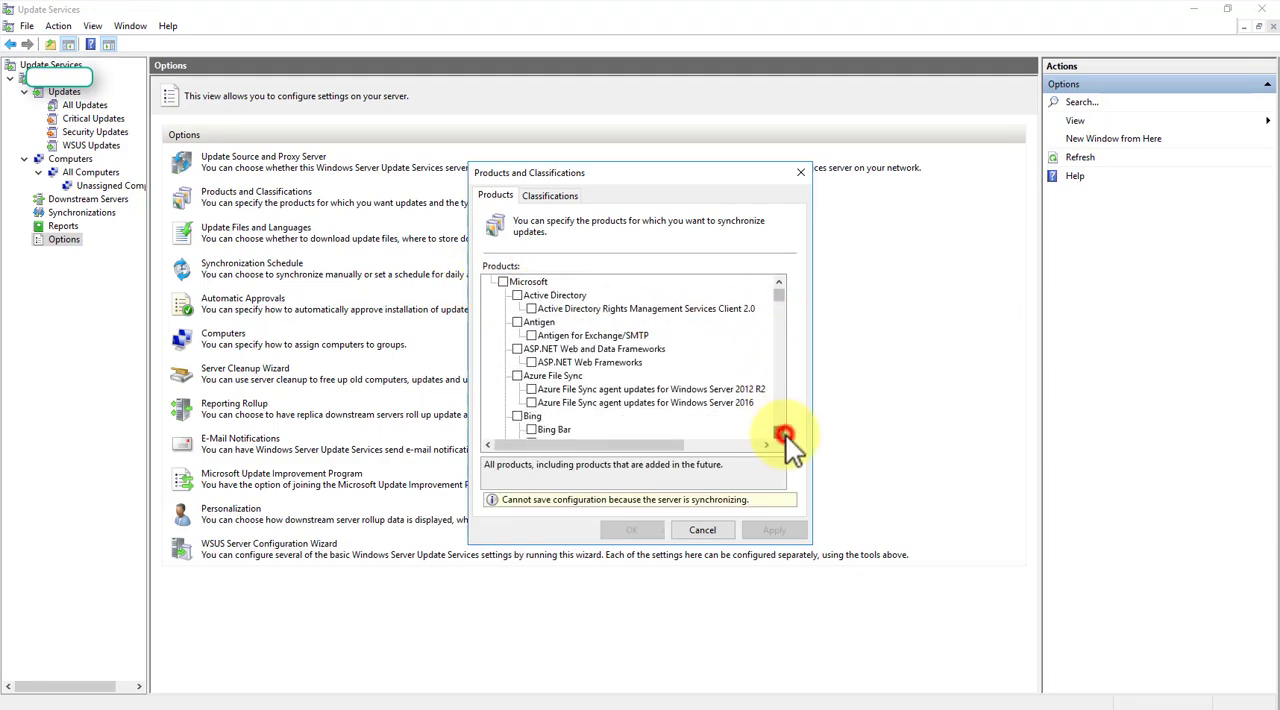
pyautogui.click(783, 435)
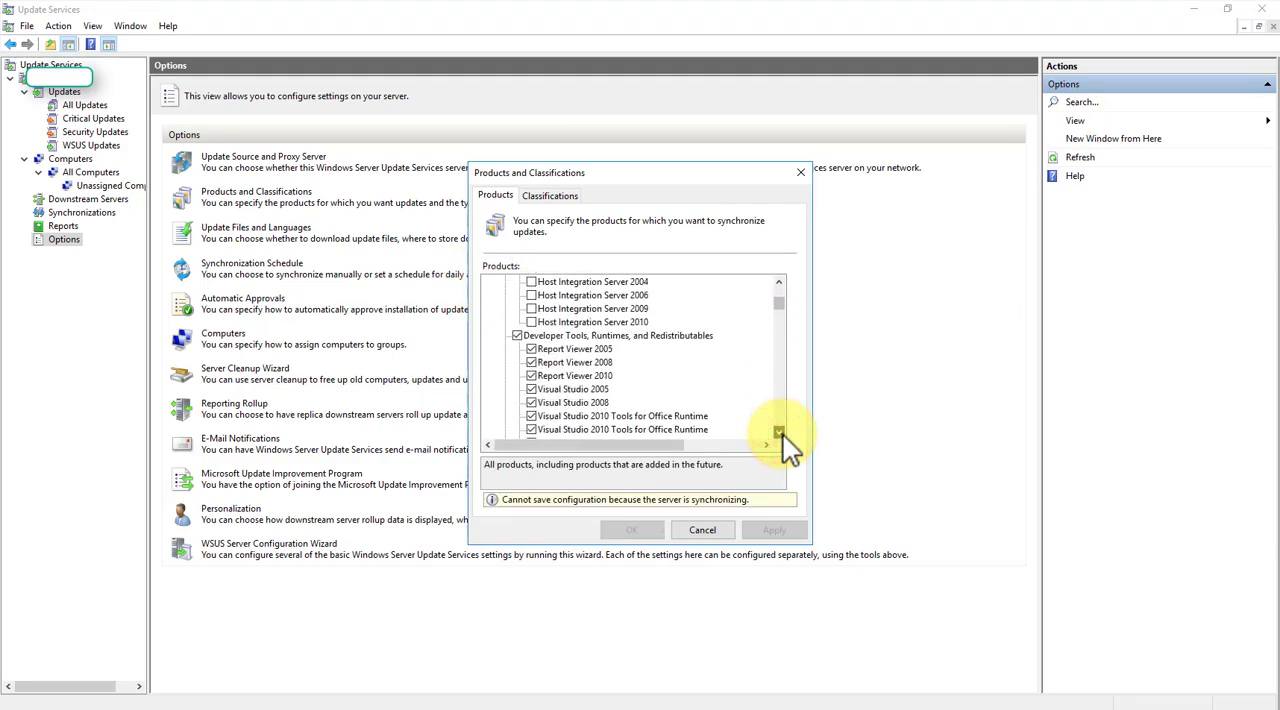
pyautogui.moveTo(783, 435); pyautogui.dragTo(783, 435)
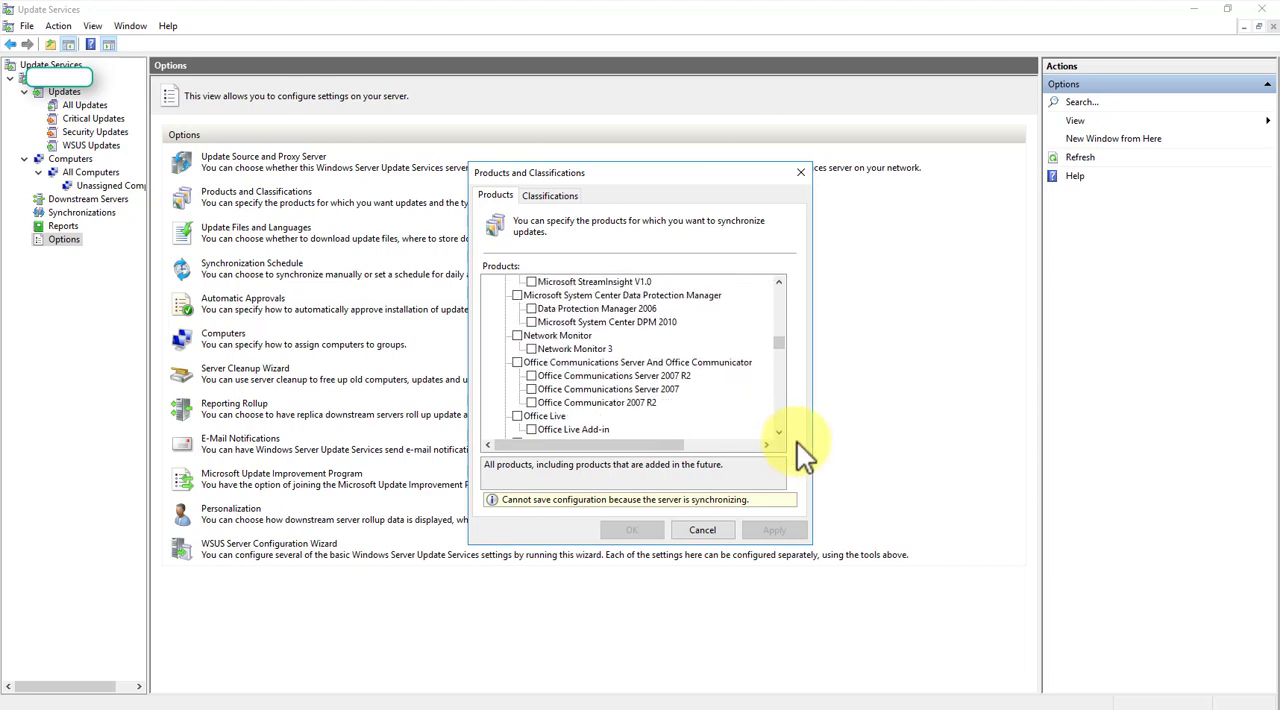
pyautogui.click(702, 531)
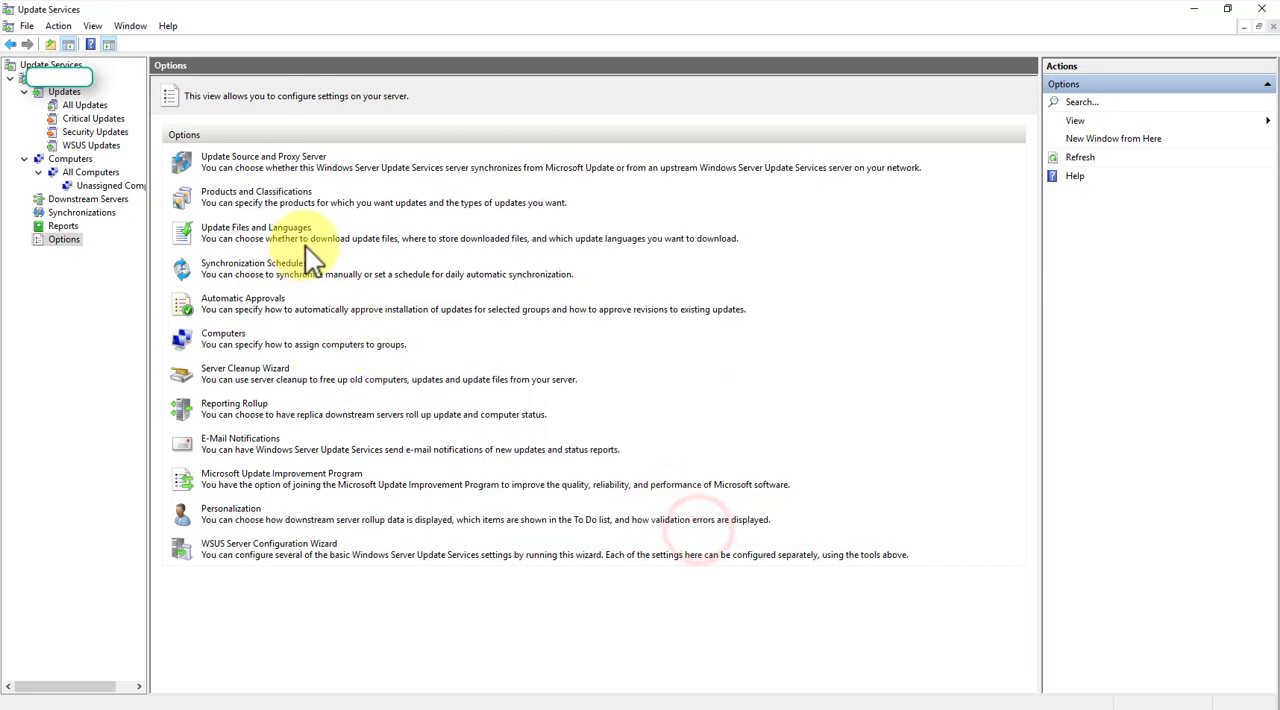
# - Start a new automatic approval rule for updates in a specific product, with only Windows Defender selected
pyautogui.click(255, 298)
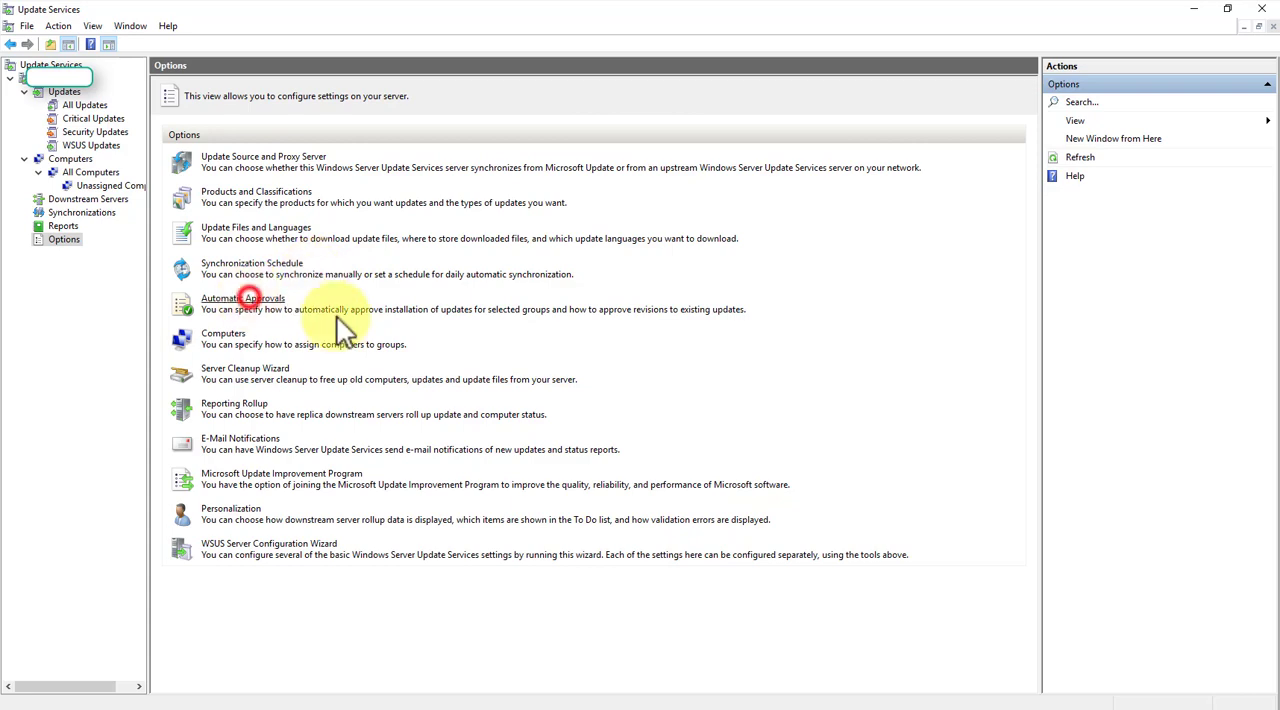
pyautogui.click(507, 270)
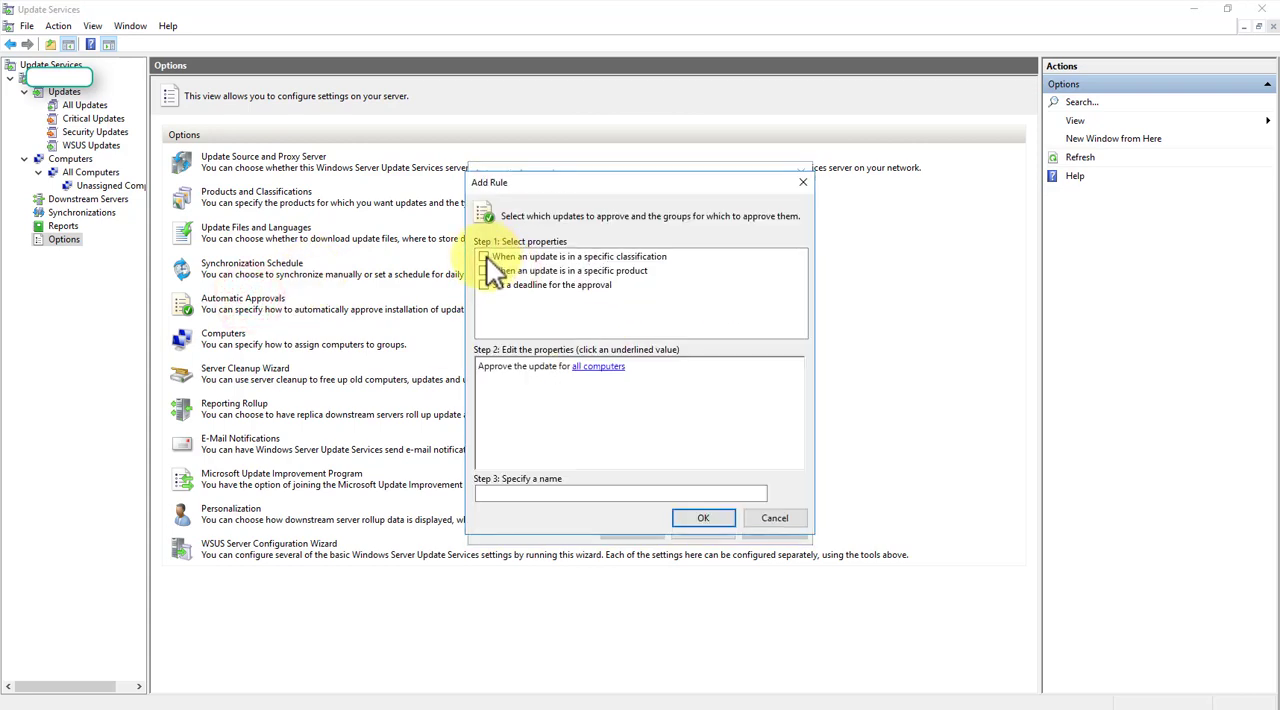
pyautogui.click(485, 270)
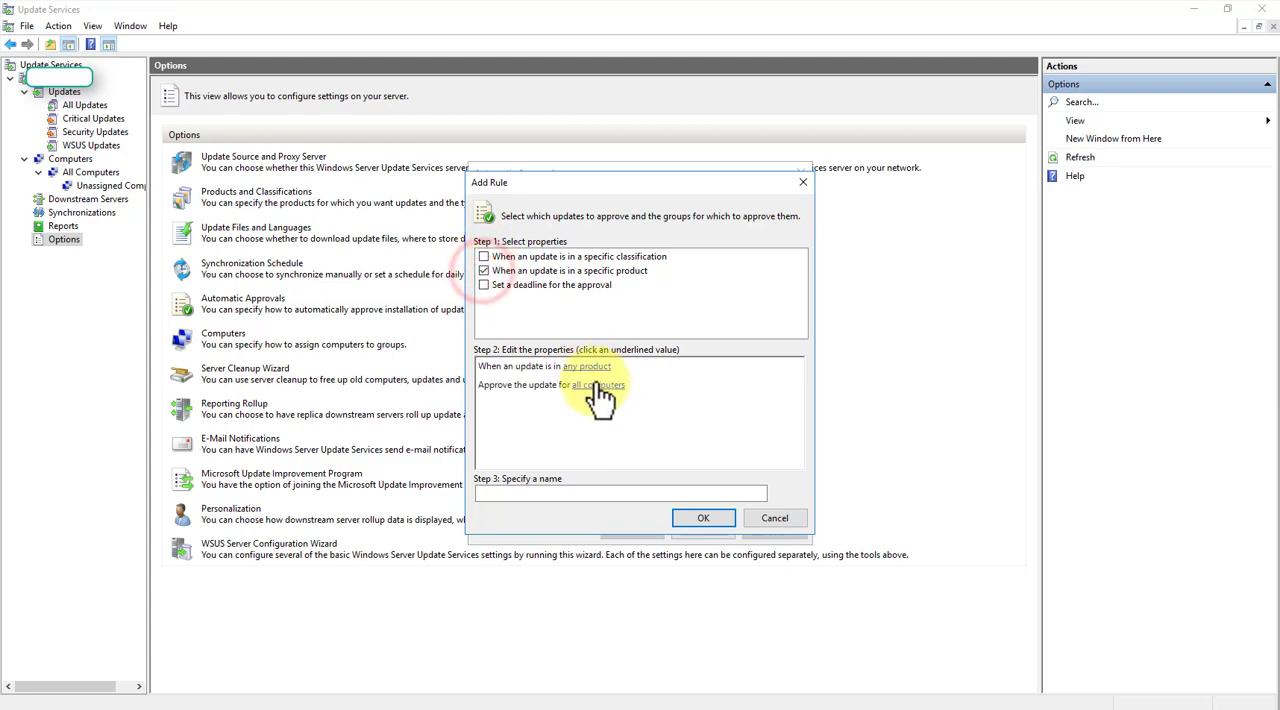
pyautogui.click(588, 366)
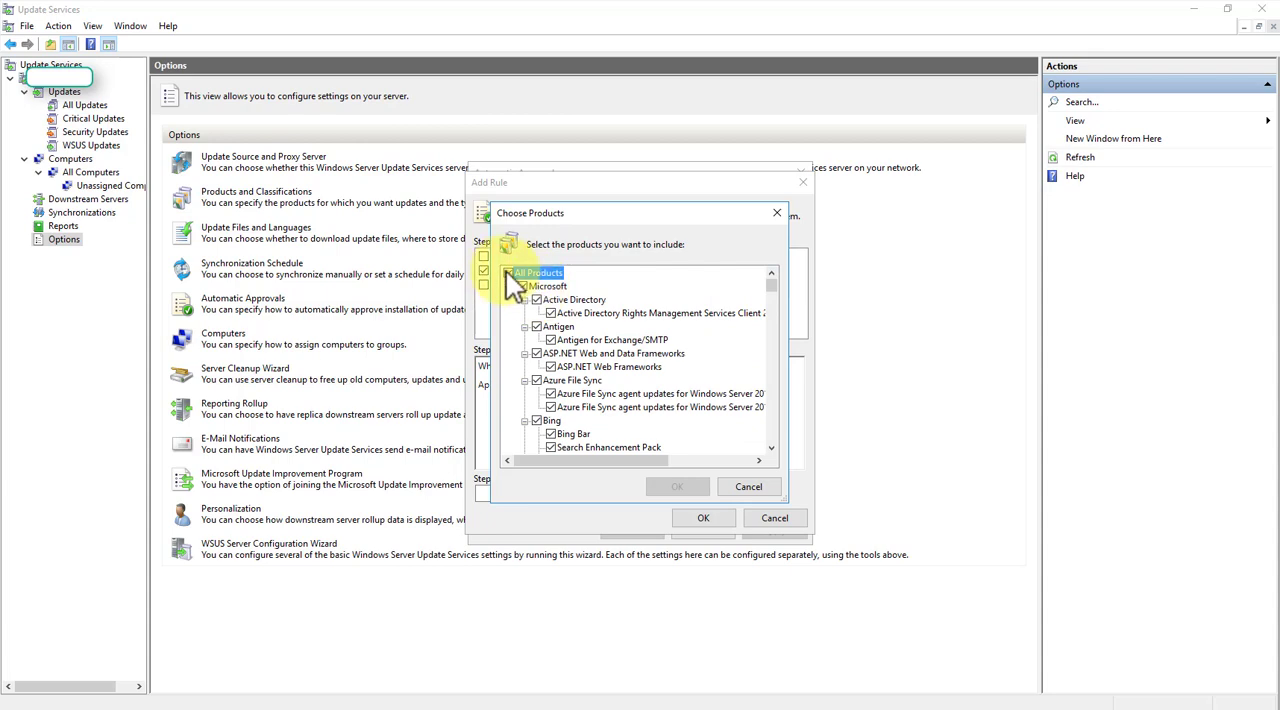
pyautogui.click(508, 272)
pyautogui.moveTo(773, 287); pyautogui.dragTo(774, 419)
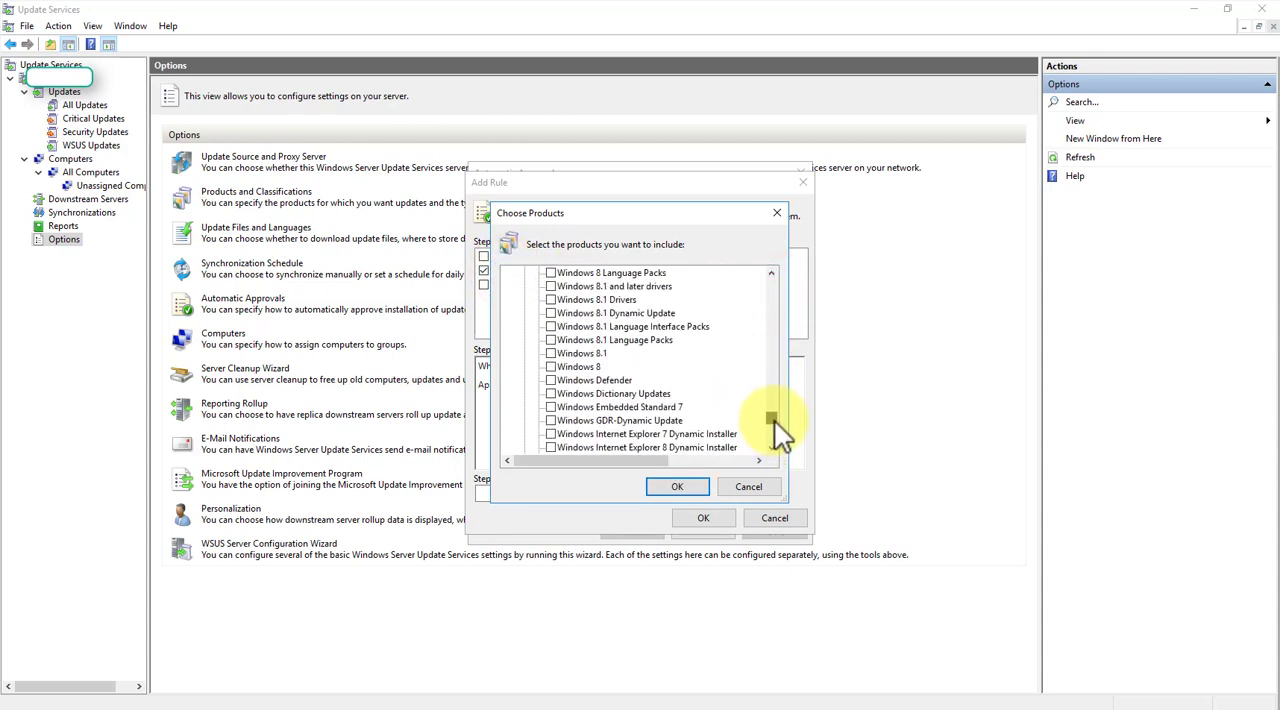
pyautogui.click(552, 380)
pyautogui.click(672, 485)
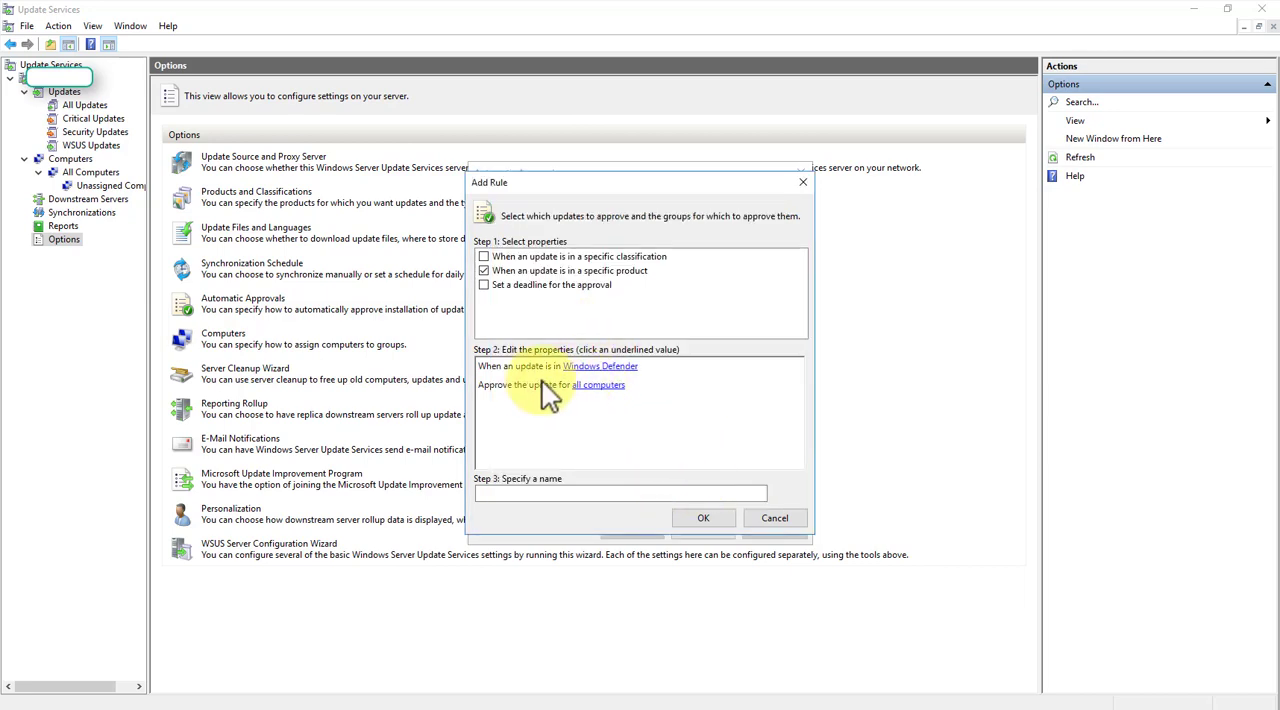
# - Name the rule with the administrator's first name followed by "-Auto-Approve-Defender-Updates", add it, check its properties, and cancel the Automatic Approvals dialog
pyautogui.click(512, 491)
pyautogui.write('lan-')
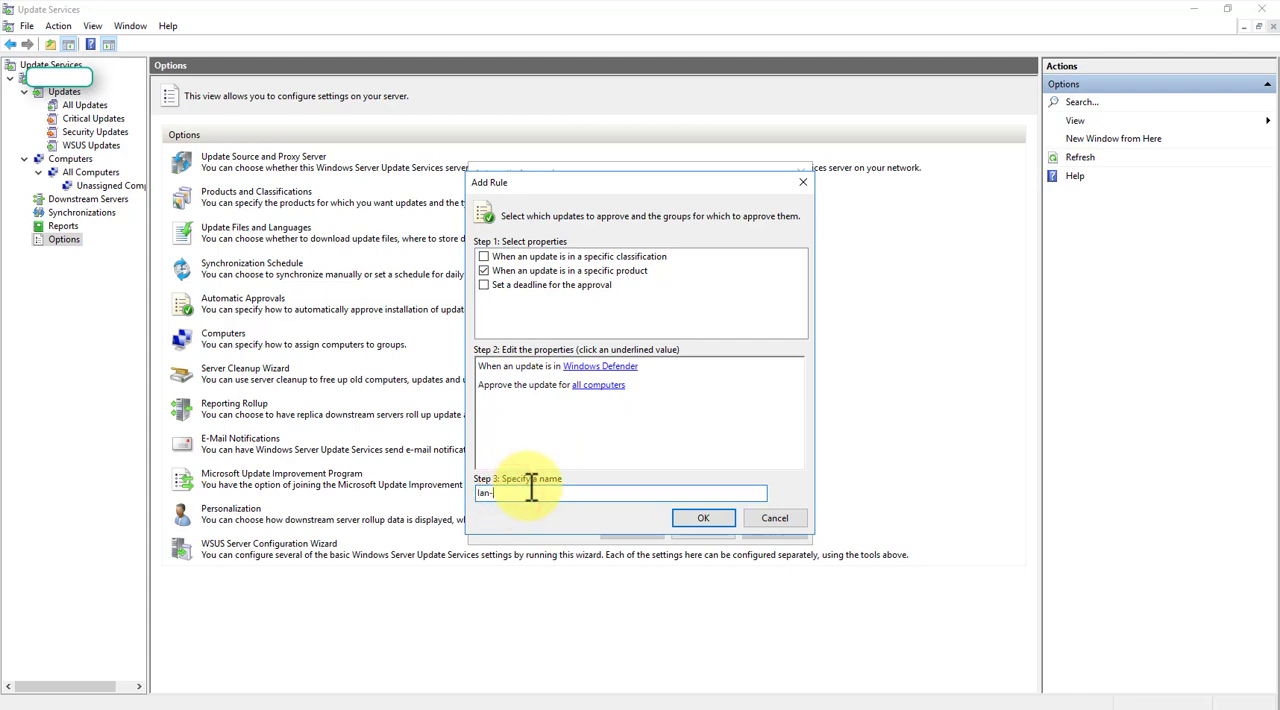
pyautogui.write('Defender-Updates')
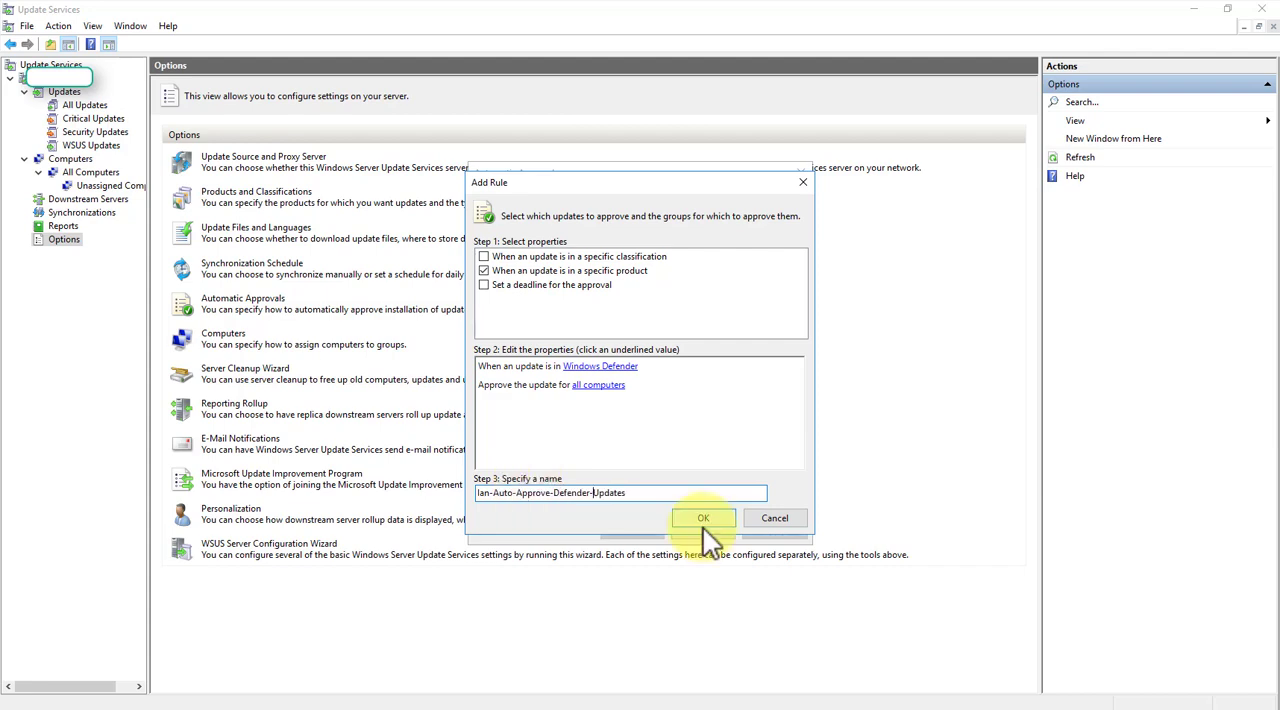
pyautogui.click(589, 492)
pyautogui.write('-')
pyautogui.click(713, 521)
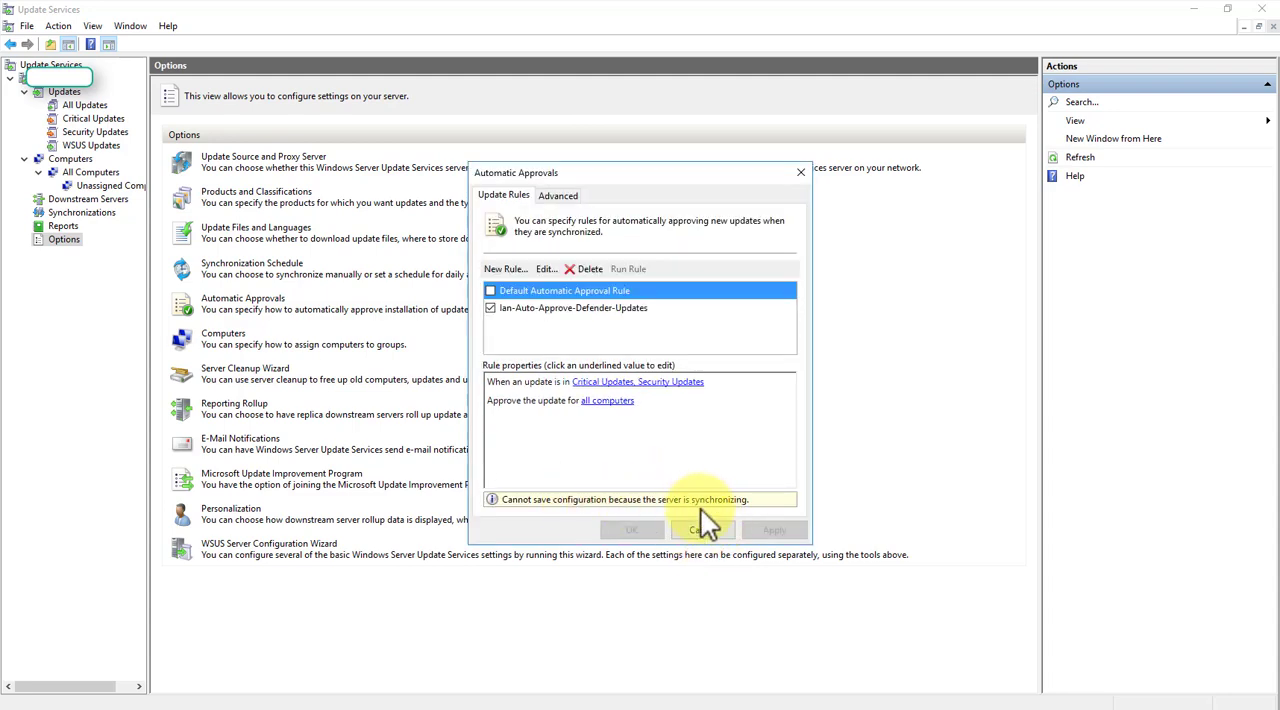
pyautogui.click(604, 309)
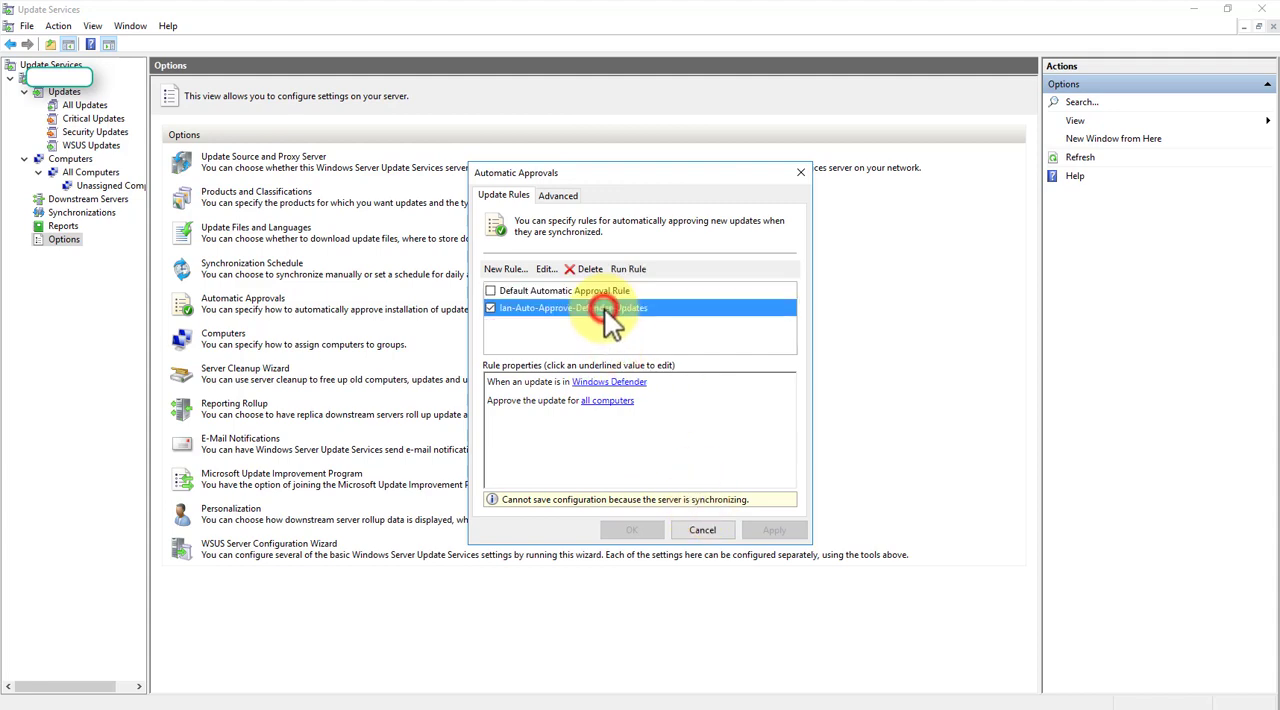
pyautogui.click(702, 530)
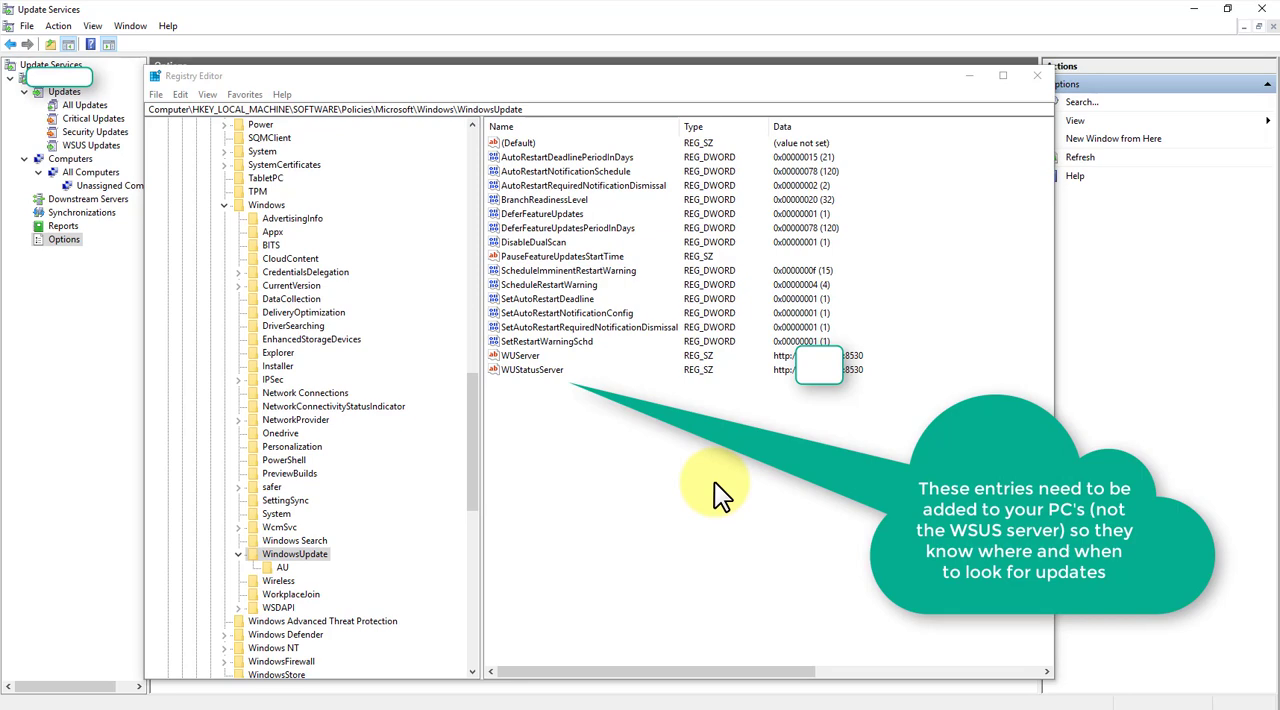
# - In Registry Editor, examine the WindowsUpdate policy key's path and its WUServer and WUStatusServer entries
pyautogui.click(543, 106)
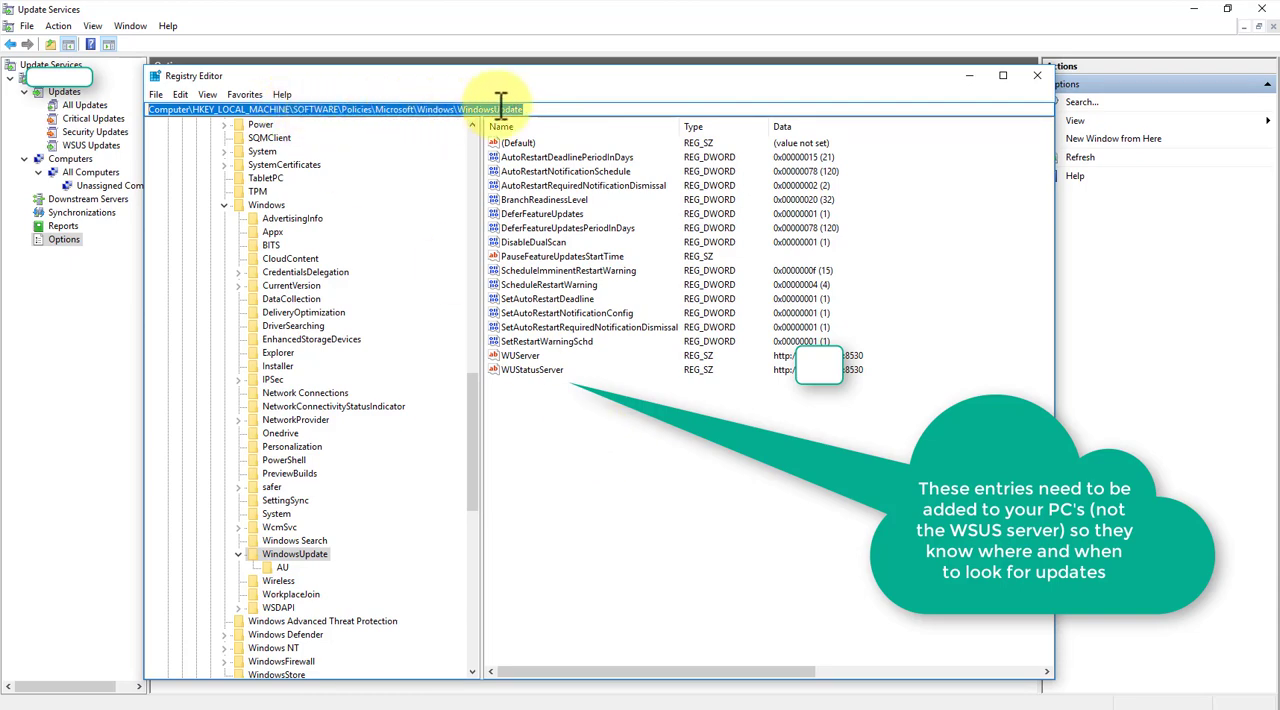
pyautogui.click(601, 385)
pyautogui.click(534, 374)
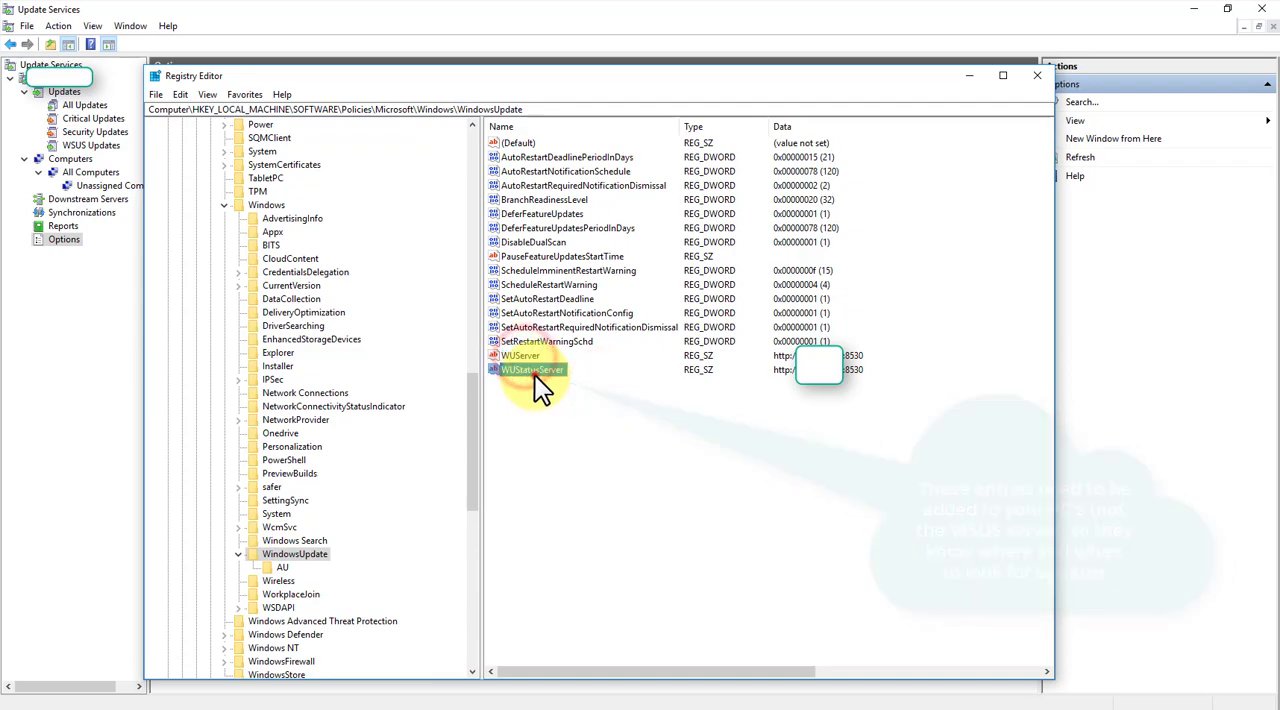
pyautogui.click(520, 355)
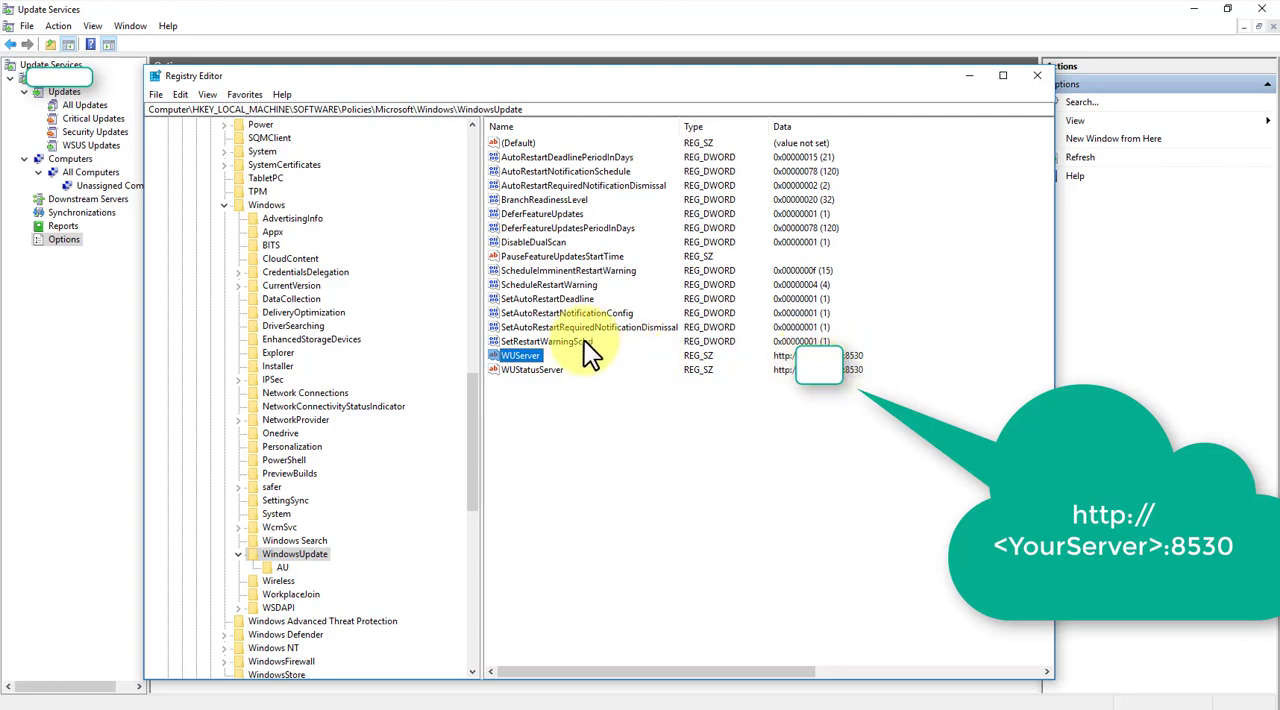
# - Examine the AutoRestartDeadlinePeriodInDays, BranchReadinessLevel, DeferFeatureUpdatesPeriodInDays and DisableDualScan entries, and minimize Registry Editor
pyautogui.click(530, 156)
pyautogui.click(540, 198)
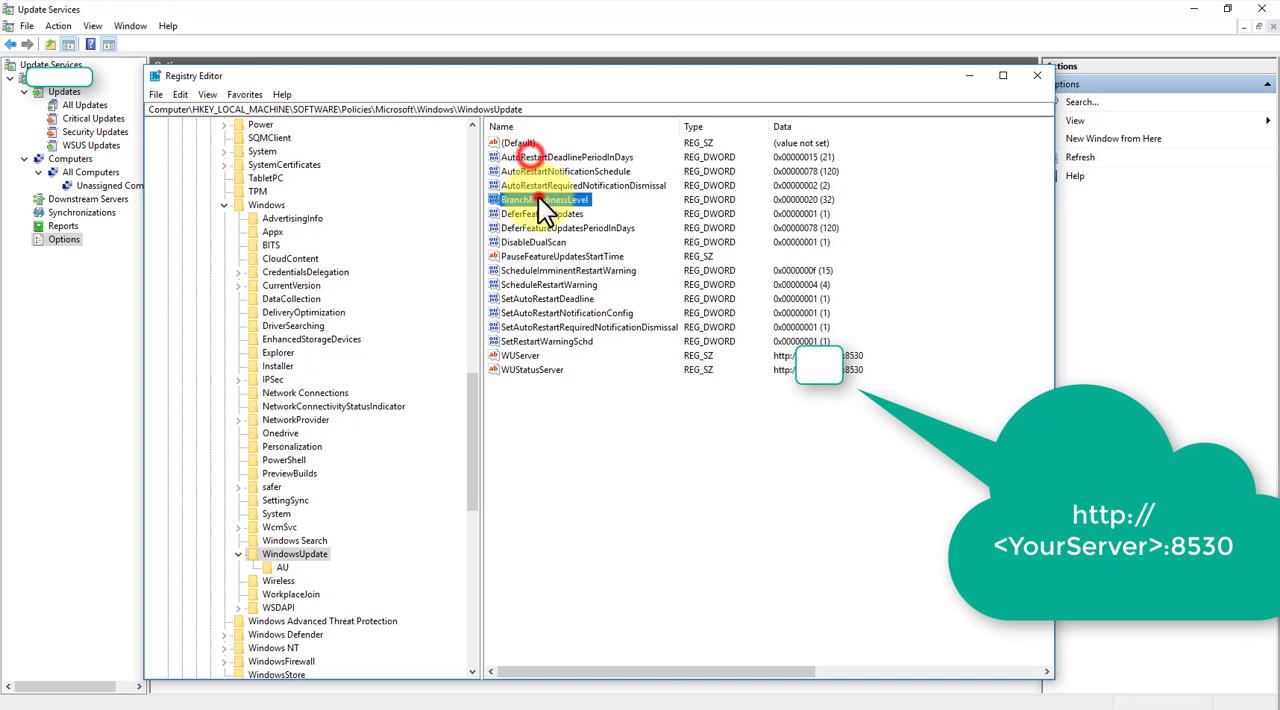
pyautogui.click(543, 228)
pyautogui.click(541, 242)
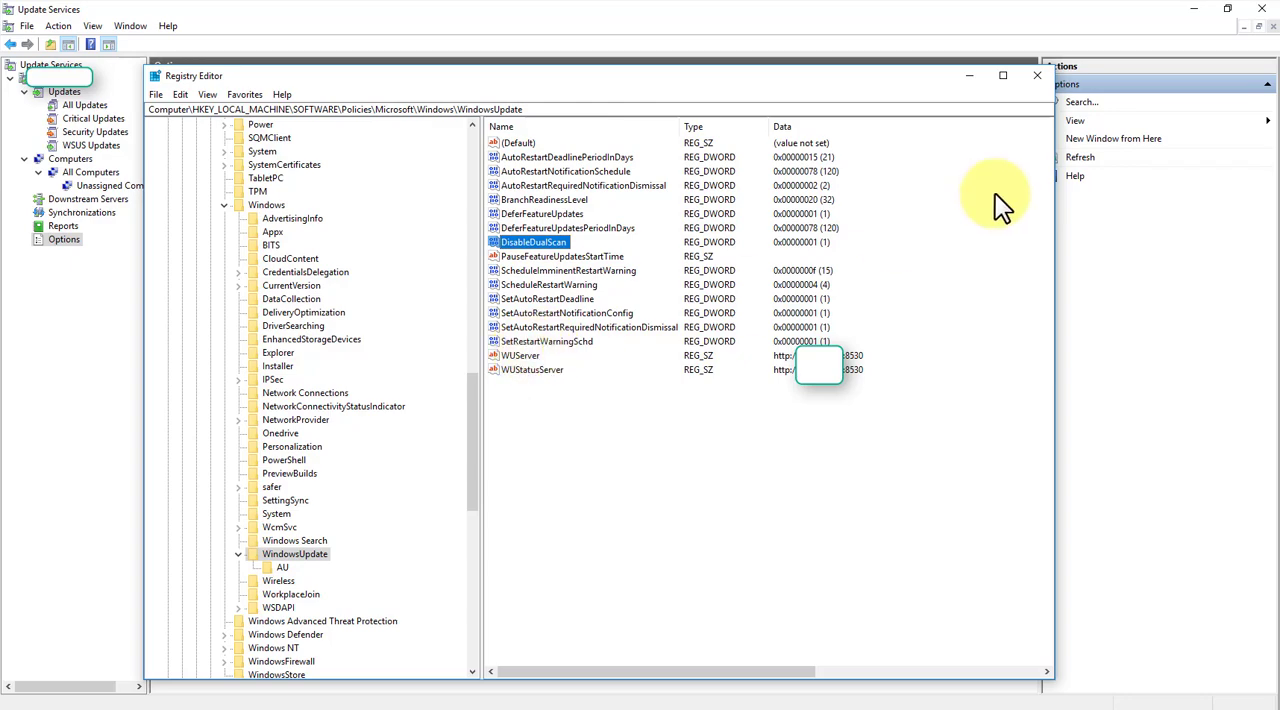
pyautogui.click(969, 77)
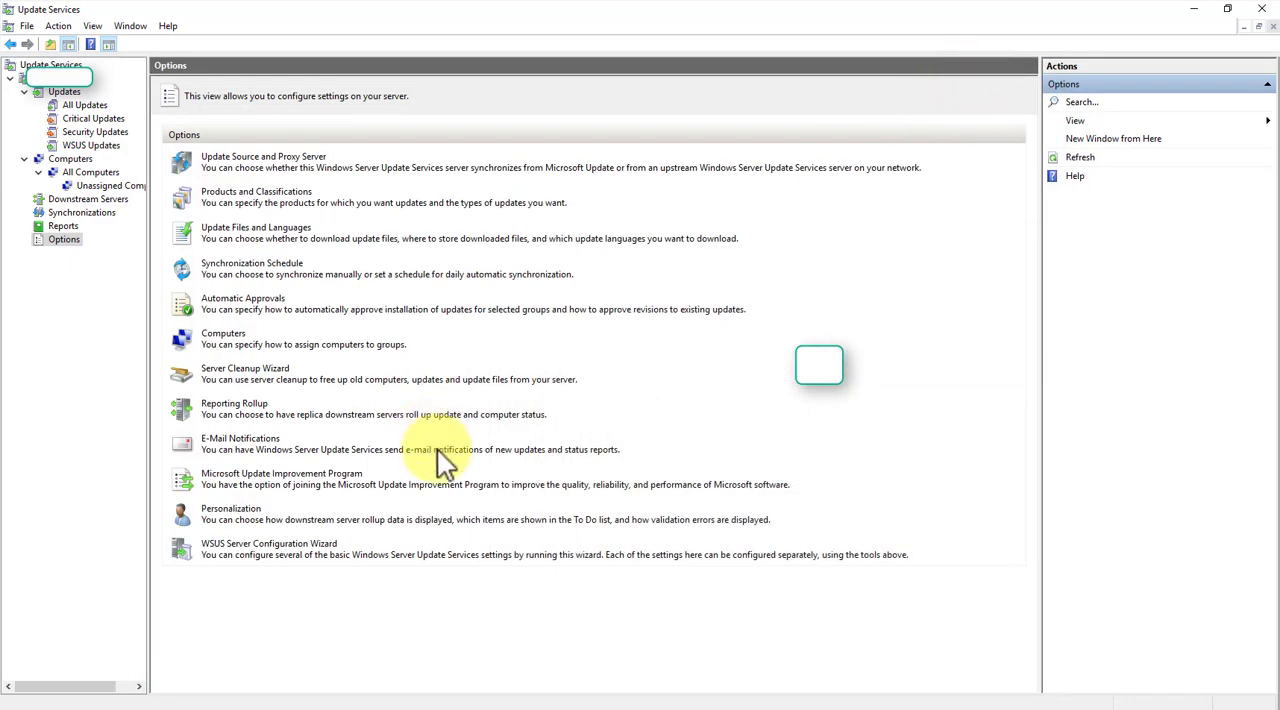